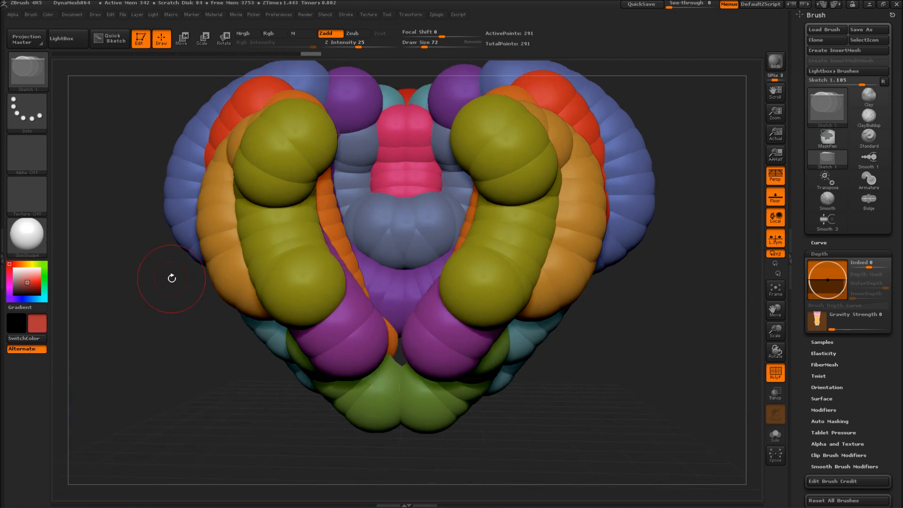
Step: Sketch mirrored tubes through the central face area between the large olive side masses of the head
drag(303, 205, 325, 284)
drag(334, 233, 351, 289)
drag(331, 170, 388, 350)
drag(348, 174, 390, 324)
drag(371, 143, 355, 235)
drag(323, 163, 372, 311)
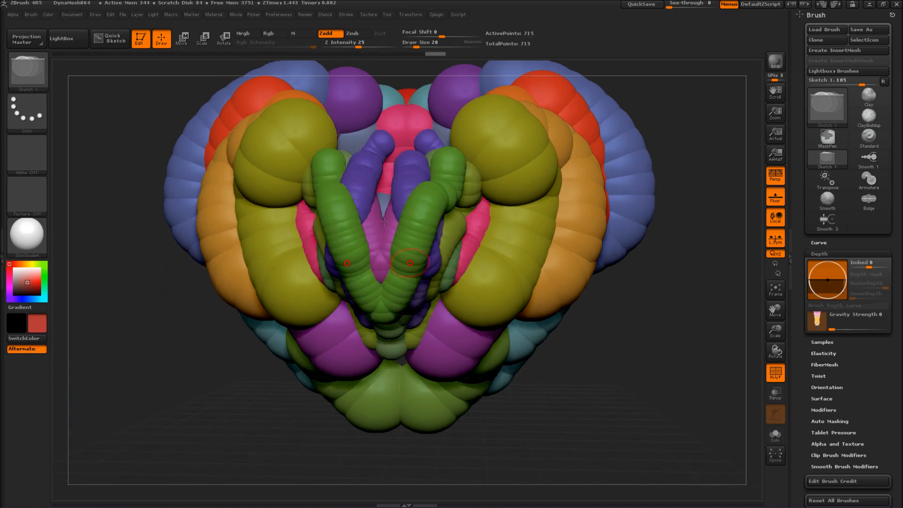
Step: Layer mirrored lengthwise tubes over the brow, nose and cheek areas of the face
drag(349, 141, 380, 301)
drag(386, 134, 376, 239)
drag(352, 125, 331, 263)
drag(292, 162, 314, 278)
drag(374, 102, 343, 235)
drag(376, 124, 374, 264)
drag(347, 118, 350, 291)
drag(312, 165, 329, 301)
Step: Sketch mirrored tubes running from the cheeks down around the jaw and lower face
drag(260, 181, 301, 325)
drag(276, 225, 352, 350)
drag(328, 299, 363, 350)
drag(378, 291, 384, 359)
drag(334, 331, 367, 420)
drag(328, 356, 394, 414)
Step: Build up the upper neck with short, mirrored, downward-running tubes beneath the jaw
alt+drag(179, 358, 179, 199)
drag(329, 279, 369, 355)
drag(354, 293, 377, 369)
mouse_move(384, 301)
mouse_down()
mouse_move(393, 375)
mouse_move(377, 388)
mouse_up()
drag(347, 329, 336, 397)
drag(335, 296, 360, 381)
Step: Extend the neck downward and flare its base outward with mirrored tubes
drag(396, 328, 396, 395)
drag(341, 353, 313, 414)
drag(388, 387, 380, 441)
drag(371, 407, 353, 460)
drag(330, 383, 299, 455)
Step: Sketch mirrored diagonal tubes crossing at the center of the chest below the neck
alt+drag(291, 424, 326, 379)
drag(389, 359, 447, 446)
drag(364, 341, 446, 449)
drag(388, 307, 487, 435)
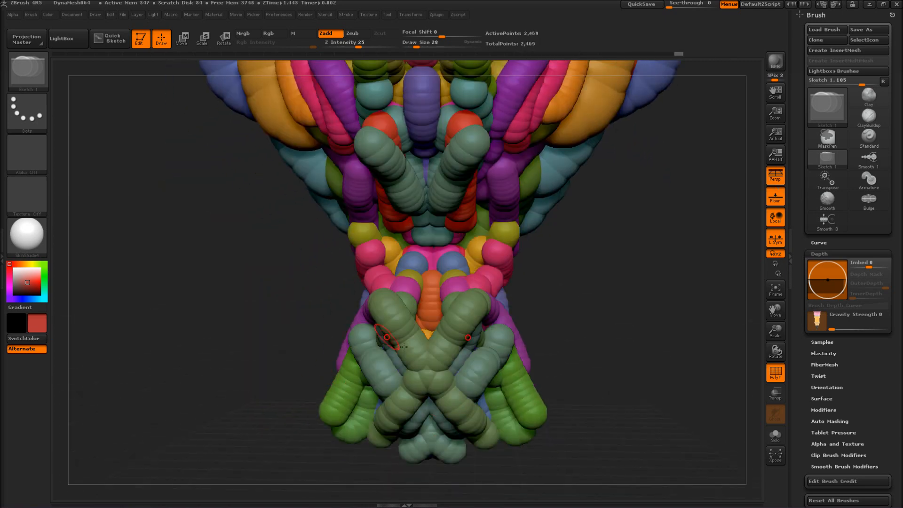
Step: Smooth the crossing chest tubes and the side tubes at the base of the neck
drag(416, 46, 434, 47)
shift+drag(388, 307, 479, 430)
shift+drag(364, 341, 444, 447)
shift+drag(376, 329, 423, 404)
shift+drag(350, 359, 334, 414)
shift+drag(369, 395, 350, 430)
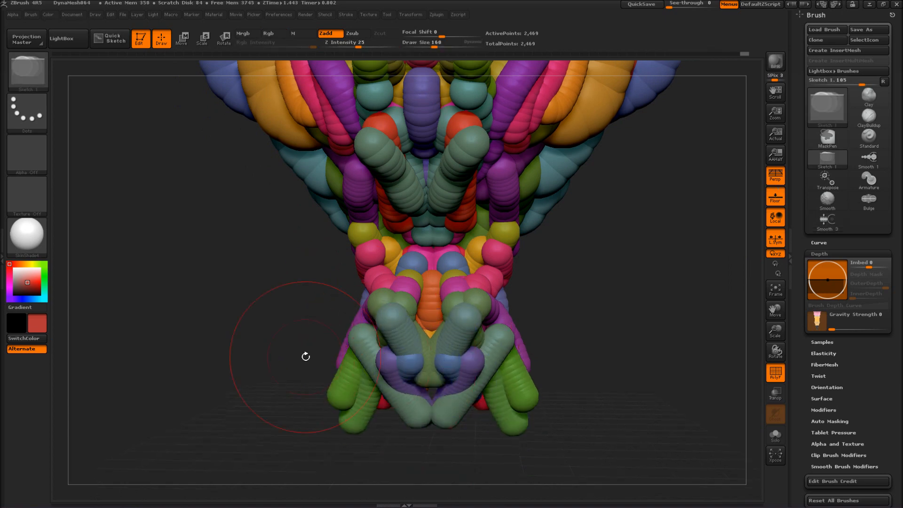
Step: Sketch a V of tubes over the chest and mirrored tubes slanting outward from the shoulders
drag(386, 310, 426, 400)
drag(388, 337, 428, 403)
mouse_move(367, 369)
mouse_down()
mouse_move(405, 441)
mouse_move(330, 436)
mouse_up()
drag(348, 322, 308, 403)
shift+drag(346, 315, 288, 448)
drag(333, 394, 320, 471)
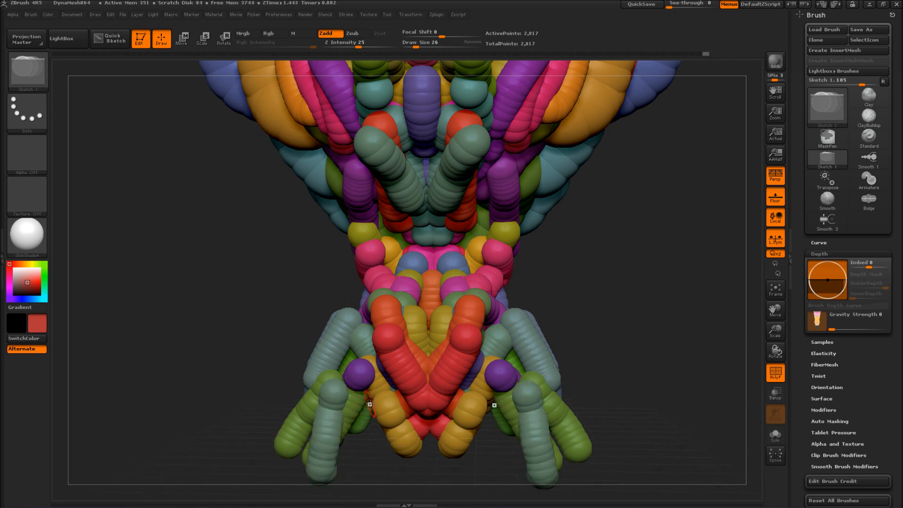
drag(358, 418, 325, 491)
Step: Extend long mirrored tubes diagonally down and outward from the shoulders to start the limbs
alt+drag(235, 399, 235, 271)
drag(357, 292, 252, 456)
drag(328, 256, 247, 413)
drag(323, 291, 244, 454)
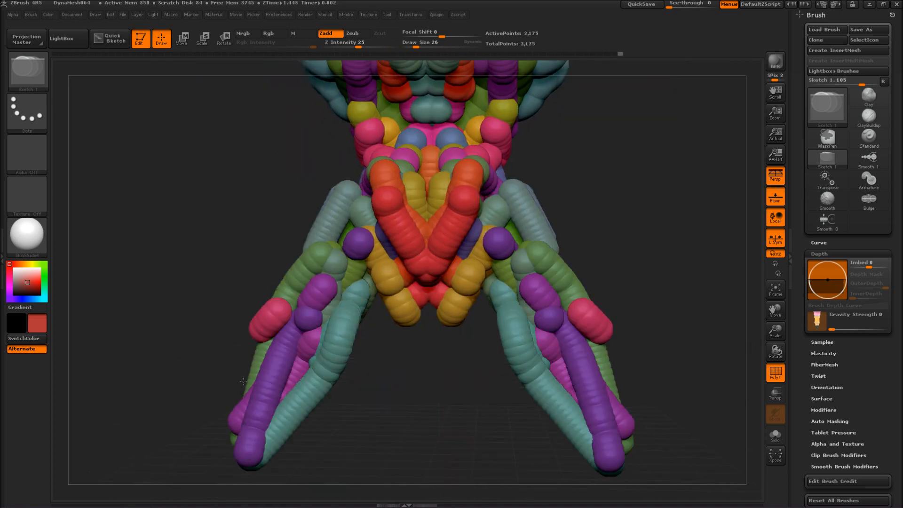
Step: Thicken both limbs with parallel lengthwise tubes from the shoulders to the limb ends
drag(314, 232, 195, 471)
drag(306, 257, 210, 491)
drag(308, 310, 235, 494)
drag(299, 296, 220, 467)
mouse_move(347, 292)
mouse_down()
mouse_move(274, 427)
mouse_move(284, 486)
mouse_up()
drag(324, 332, 265, 482)
Step: Add diagonal tubes connecting the upper torso to the limbs
alt+drag(178, 461, 291, 406)
mouse_move(232, 504)
mouse_down()
mouse_move(256, 362)
mouse_move(292, 324)
mouse_up()
drag(458, 152, 386, 247)
drag(459, 150, 362, 298)
drag(395, 202, 336, 292)
drag(423, 209, 350, 301)
Step: Reduce the brush size and layer thinner tubes over the shoulders and upper limbs, smoothing some of them
mouse_move(245, 357)
shift+mouse_down()
mouse_move(177, 282)
mouse_move(187, 315)
shift+mouse_up()
mouse_move(187, 315)
alt+mouse_down()
mouse_move(190, 284)
mouse_move(296, 312)
mouse_move(243, 307)
alt+mouse_up()
key(bracketleft)
drag(366, 303, 372, 361)
drag(221, 308, 277, 308)
drag(347, 278, 353, 322)
drag(326, 278, 347, 409)
shift+drag(310, 369, 316, 330)
drag(335, 331, 338, 427)
shift+drag(277, 306, 221, 305)
drag(376, 334, 336, 423)
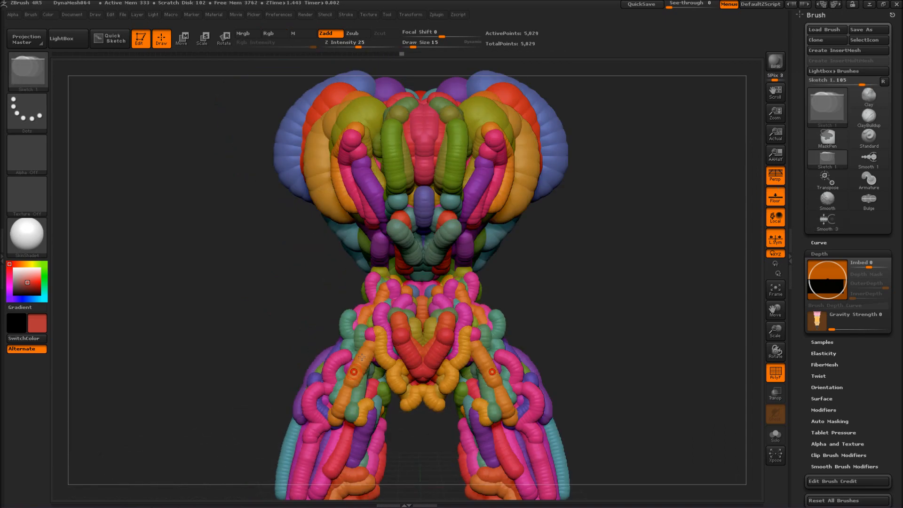
Step: Add two thin tubes to the upper limbs, and reshape the head and neck proportions in Move mode
drag(363, 354, 326, 440)
drag(348, 356, 311, 419)
drag(335, 338, 548, 296)
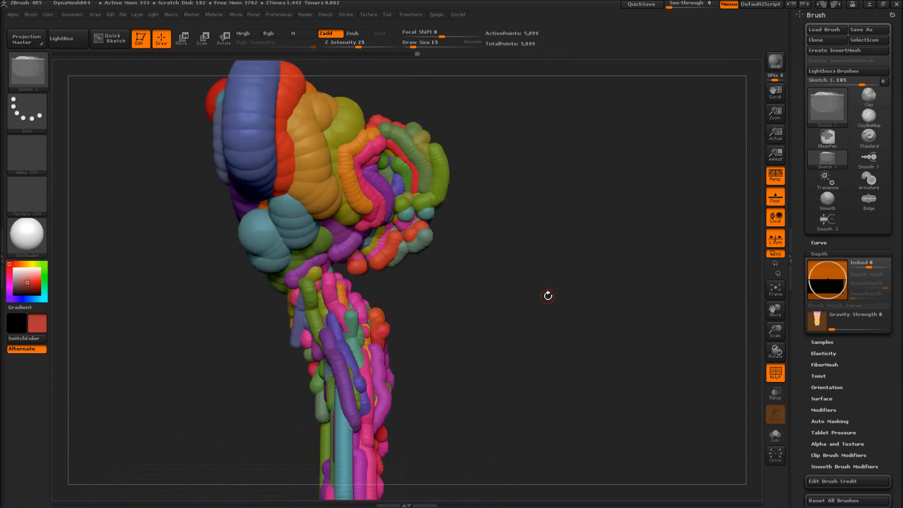
key(w)
alt+drag(457, 269, 427, 332)
scroll(485, 300, down, 1)
drag(482, 301, 491, 301)
drag(400, 273, 336, 280)
shift+drag(540, 320, 423, 325)
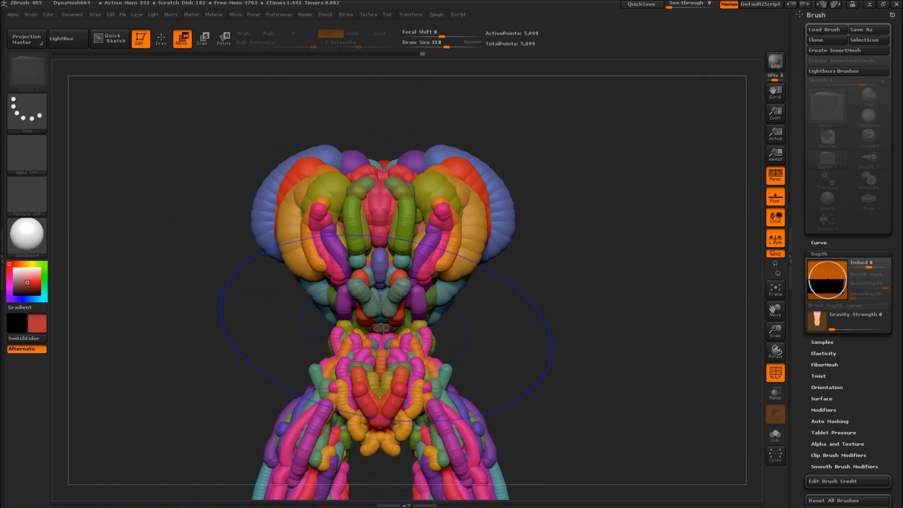
mouse_move(402, 359)
mouse_down()
mouse_move(401, 374)
mouse_move(382, 383)
mouse_up()
drag(376, 308, 377, 329)
mouse_move(453, 235)
mouse_down()
mouse_move(484, 195)
mouse_move(445, 215)
mouse_up()
Step: Return to Draw mode with a small brush and sketch thin tubes over the neck and upper chest
key(q)
key(s)
ctrl+right_drag(545, 300, 547, 340)
mouse_move(547, 340)
mouse_down()
mouse_move(403, 262)
mouse_move(234, 323)
mouse_move(282, 287)
mouse_up()
drag(437, 287, 357, 284)
mouse_move(325, 278)
mouse_down()
mouse_move(329, 325)
mouse_move(372, 330)
mouse_up()
drag(442, 357, 300, 353)
drag(291, 277, 282, 350)
Step: Smooth the thin neck and chest tubes and add further tubes between them
mouse_move(254, 319)
shift+mouse_down()
mouse_move(265, 292)
mouse_move(264, 346)
shift+mouse_up()
drag(202, 334, 230, 332)
shift+drag(270, 287, 265, 340)
mouse_move(305, 285)
mouse_down()
mouse_move(294, 348)
mouse_move(278, 369)
mouse_up()
shift+drag(296, 296, 279, 362)
shift+drag(324, 265, 303, 272)
mouse_move(188, 330)
mouse_down()
mouse_move(249, 330)
mouse_move(191, 327)
mouse_up()
drag(308, 221, 317, 250)
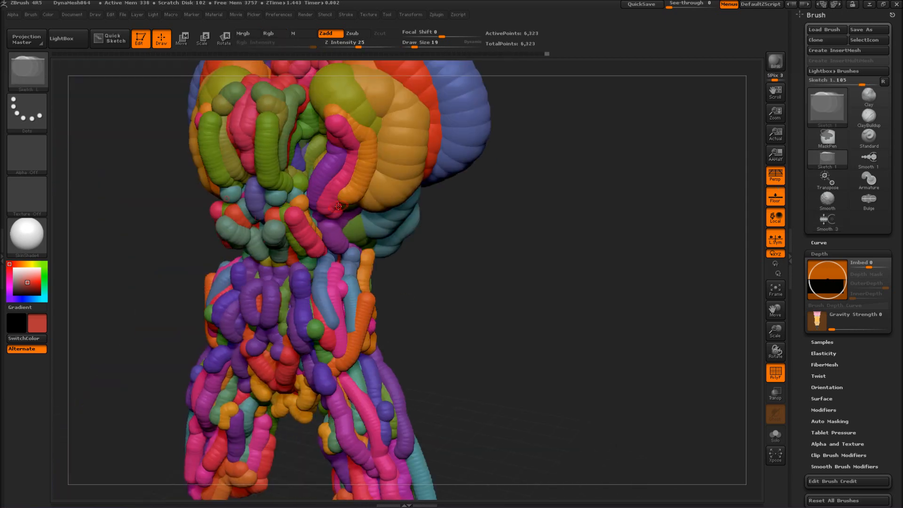
Step: Layer mirrored tubes from the mouth area down the throat and smooth the joins
drag(295, 199, 330, 262)
drag(299, 217, 321, 278)
drag(292, 247, 316, 286)
mouse_move(275, 230)
shift+mouse_down()
mouse_move(277, 261)
mouse_move(281, 251)
mouse_move(264, 256)
shift+mouse_up()
drag(259, 229, 274, 257)
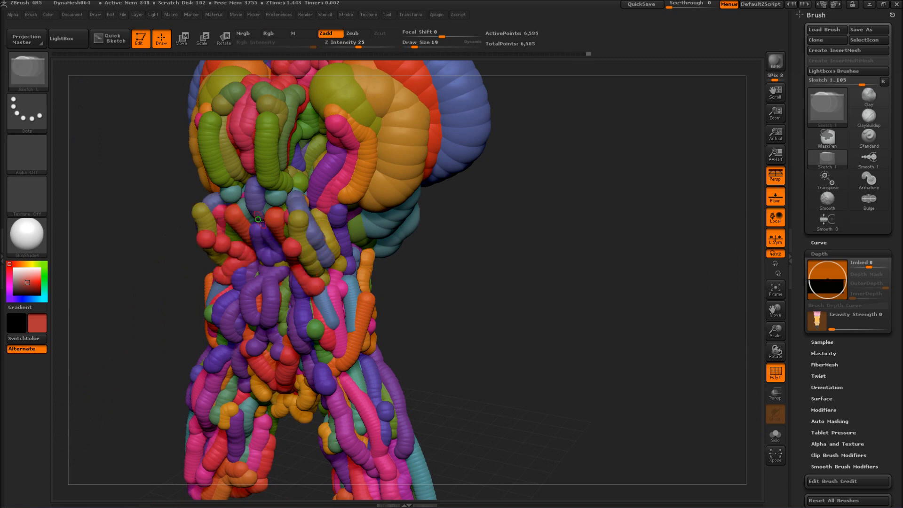
drag(141, 306, 174, 307)
shift+drag(237, 242, 235, 256)
mouse_move(296, 305)
mouse_down()
mouse_move(352, 314)
mouse_move(367, 346)
mouse_up()
Step: Adjust the placement of the neck and jaw tubes in Move mode
key(w)
key(s)
drag(270, 288, 288, 288)
drag(215, 207, 242, 207)
mouse_move(329, 277)
mouse_down()
mouse_move(437, 292)
mouse_move(319, 268)
mouse_up()
drag(235, 203, 215, 200)
Step: Return to Draw mode at size 24 and build up thick tubes around the lower ends of the limbs
drag(507, 343, 407, 369)
mouse_move(532, 362)
mouse_down()
mouse_move(448, 340)
mouse_move(408, 299)
mouse_move(472, 292)
mouse_move(594, 322)
mouse_up()
key(s)
click(156, 42)
drag(511, 329, 567, 416)
drag(551, 326, 585, 412)
drag(555, 342, 566, 399)
drag(488, 357, 530, 428)
drag(611, 347, 682, 350)
drag(494, 376, 499, 428)
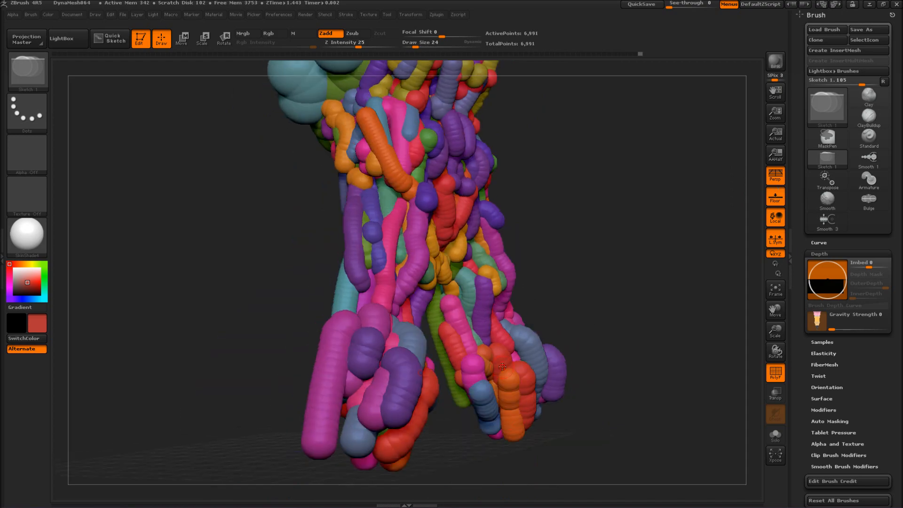
Step: Fill the sides of the bulging limb ends with short lengthwise tubes
drag(588, 329, 672, 325)
drag(500, 382, 457, 437)
drag(442, 355, 433, 435)
drag(452, 332, 447, 414)
mouse_move(495, 416)
mouse_down()
mouse_move(526, 394)
mouse_move(611, 430)
mouse_move(442, 419)
mouse_move(413, 359)
mouse_move(500, 430)
mouse_move(423, 376)
mouse_up()
Step: Sketch short tubes around the limb joint and extend a tube diagonally down from it
drag(513, 329, 517, 385)
drag(517, 348, 560, 399)
drag(503, 325, 545, 406)
mouse_move(510, 350)
mouse_down()
mouse_move(562, 324)
mouse_move(548, 388)
mouse_up()
mouse_move(514, 345)
mouse_down()
mouse_move(516, 394)
mouse_move(489, 338)
mouse_move(509, 386)
mouse_move(501, 350)
mouse_move(480, 399)
mouse_up()
mouse_move(445, 356)
mouse_down()
mouse_move(236, 428)
mouse_move(253, 337)
mouse_up()
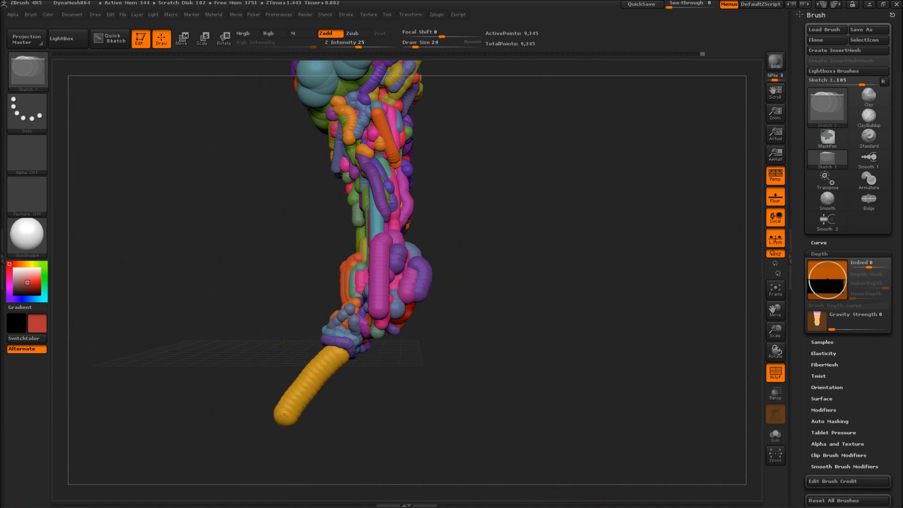
Step: Undo the thick lower limb tube and sketch thinner tubes extending from the joint
key(ctrl+z)
drag(284, 417, 269, 436)
mouse_move(412, 242)
mouse_down()
mouse_move(346, 302)
mouse_move(444, 468)
mouse_up()
key(ctrl+z)
mouse_move(512, 315)
mouse_down()
mouse_move(312, 369)
mouse_move(319, 326)
mouse_move(403, 413)
mouse_move(375, 415)
mouse_up()
Step: Reposition the ends of the thin lower limb tubes in Move mode with an adjusted brush size
key(w)
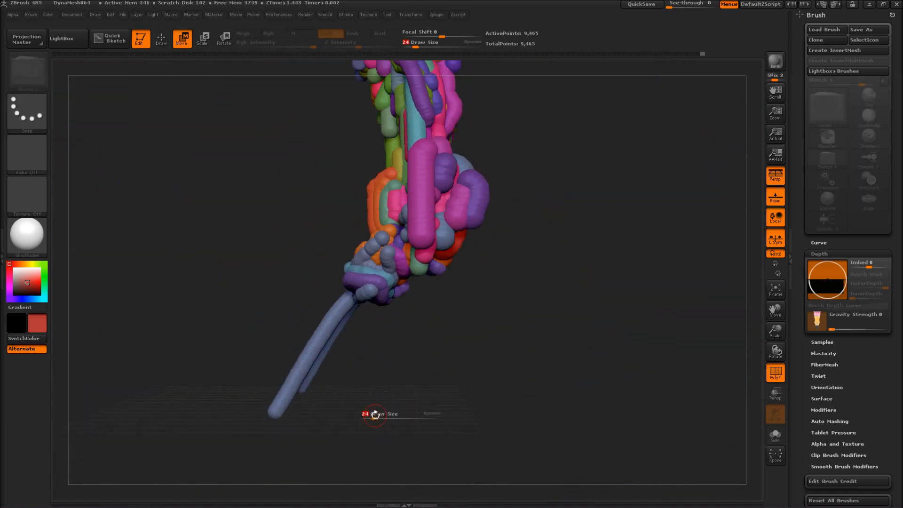
drag(273, 414, 253, 391)
key(s)
drag(332, 347, 346, 362)
drag(261, 404, 253, 397)
drag(412, 399, 457, 379)
Step: Return to Draw mode and bundle more thin tubes along the lower limb from the joint downward
key(q)
key(s)
drag(459, 381, 427, 382)
drag(334, 292, 276, 356)
mouse_move(410, 405)
mouse_down()
mouse_move(394, 379)
mouse_move(460, 376)
mouse_up()
drag(335, 294, 333, 321)
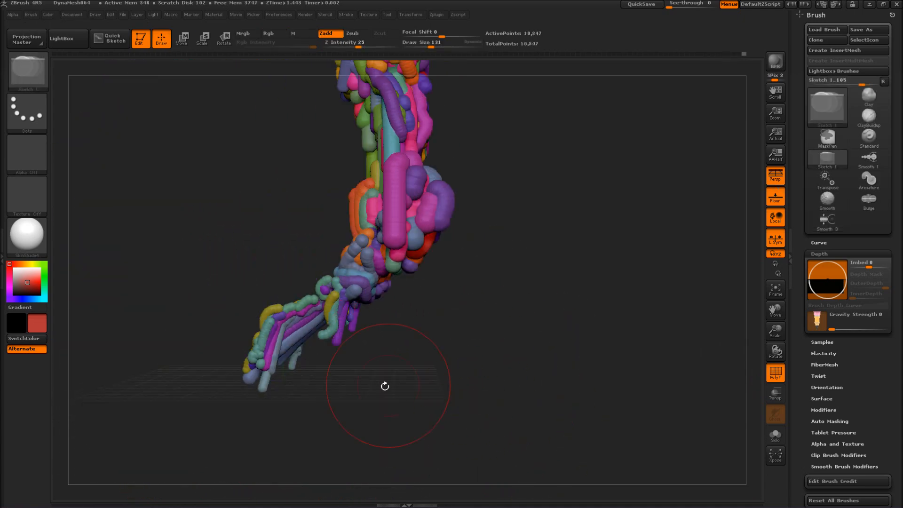
Step: Smooth the bundled tubes along the lower limb from different sides
drag(472, 399, 419, 393)
shift+drag(342, 324, 325, 388)
drag(414, 390, 465, 397)
shift+drag(336, 364, 375, 336)
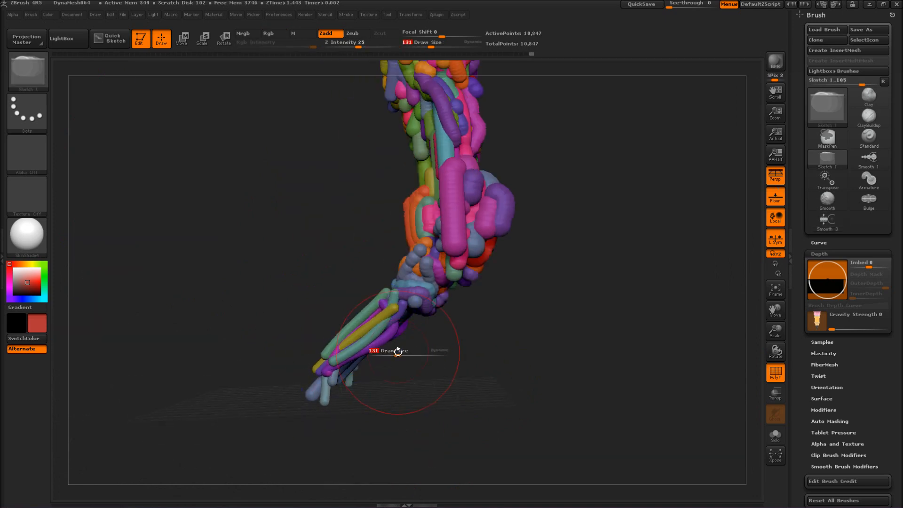
Step: Smooth the bundle of thin tubes on the lower limb below the joint
drag(462, 374, 423, 370)
drag(435, 463, 556, 357)
drag(630, 371, 648, 372)
alt+click(568, 347)
mouse_move(458, 420)
shift+mouse_down()
mouse_move(499, 345)
mouse_move(506, 352)
shift+mouse_up()
Step: Sketch several long thin tubes down the length of the lower limb, undoing the first attempt
drag(582, 348, 571, 310)
drag(463, 324, 463, 409)
key(ctrl+z)
scroll(462, 328, down, 1)
drag(468, 336, 459, 425)
drag(473, 310, 459, 453)
drag(376, 360, 432, 362)
mouse_move(444, 315)
mouse_down()
mouse_move(453, 437)
mouse_move(499, 461)
mouse_up()
drag(455, 318, 486, 428)
drag(445, 318, 494, 433)
Step: Smooth the new lower limb tubes and sketch another thin tube along their other side
mouse_move(425, 459)
mouse_down()
mouse_move(427, 413)
mouse_move(371, 408)
mouse_up()
shift+drag(440, 306, 386, 348)
drag(464, 295, 382, 377)
drag(425, 307, 369, 353)
drag(301, 305, 404, 297)
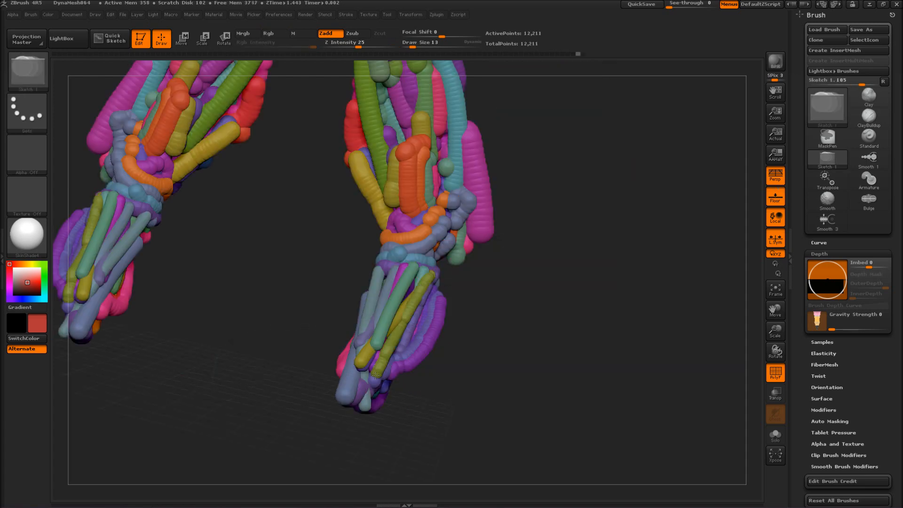
Step: Sketch three more tubes along the lower limb at Draw Size 13 and smooth their lower ends
drag(348, 314, 423, 313)
drag(339, 247, 394, 396)
drag(335, 275, 398, 384)
drag(341, 256, 401, 362)
shift+drag(369, 357, 381, 386)
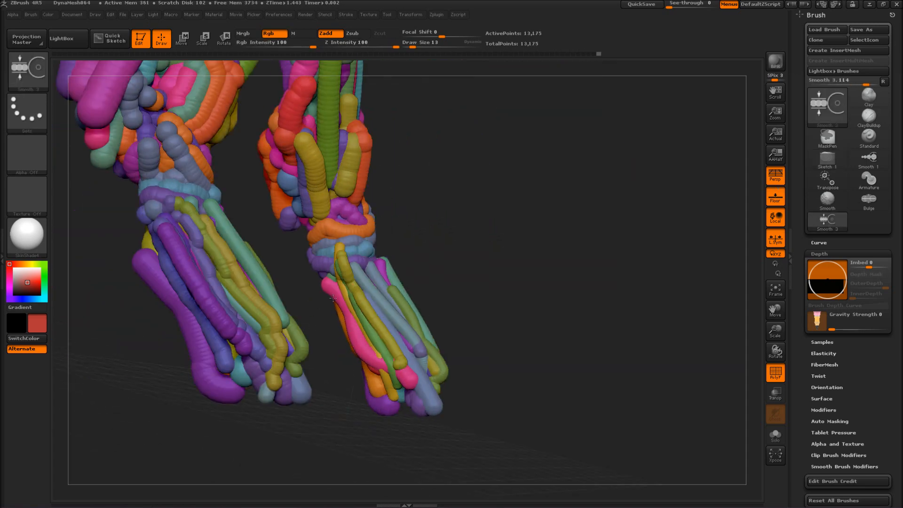
Step: Sketch short thin tubes across the joint at the top of the lower limb, smoothing them in between
drag(335, 235, 371, 301)
drag(526, 325, 423, 331)
drag(345, 204, 346, 256)
drag(338, 223, 341, 304)
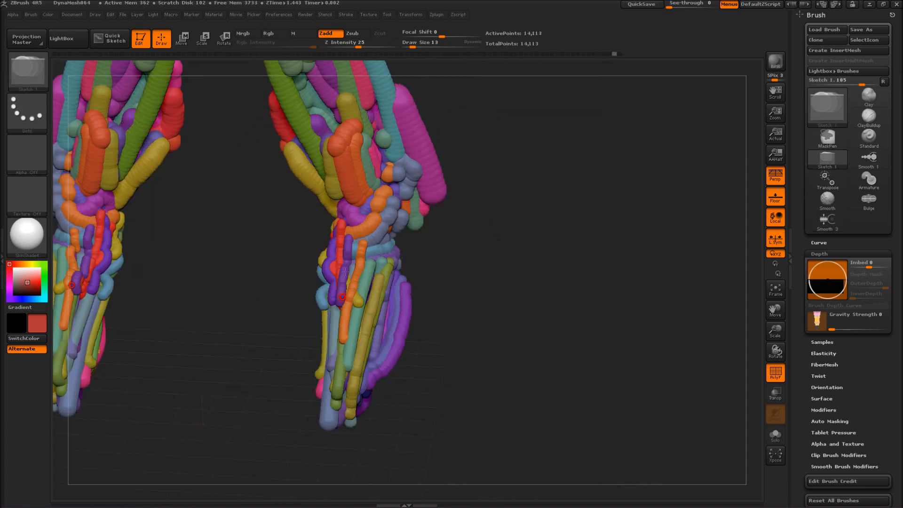
shift+drag(345, 271, 342, 301)
drag(350, 249, 362, 291)
Step: Set Draw Size to 14 and smooth the tubes around the lower limb joint
key(s)
click(380, 281)
shift+drag(263, 300, 277, 291)
shift+drag(336, 301, 320, 268)
mouse_move(442, 329)
mouse_down()
mouse_move(180, 346)
mouse_move(397, 404)
mouse_move(405, 417)
mouse_up()
key(f)
alt+drag(247, 186, 262, 308)
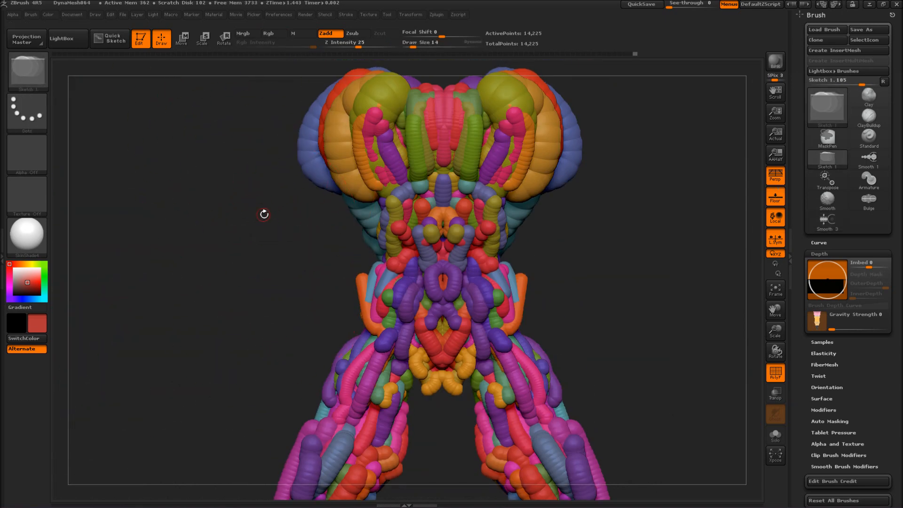
Step: Adjust the figure's shape in Move mode and return to Draw mode
mouse_move(264, 207)
mouse_down()
mouse_move(329, 212)
mouse_move(252, 263)
mouse_up()
key(w)
drag(330, 221, 369, 228)
key(q)
Step: Sketch thin tubes at Draw Size 9 as detail on the front of the head
key(s)
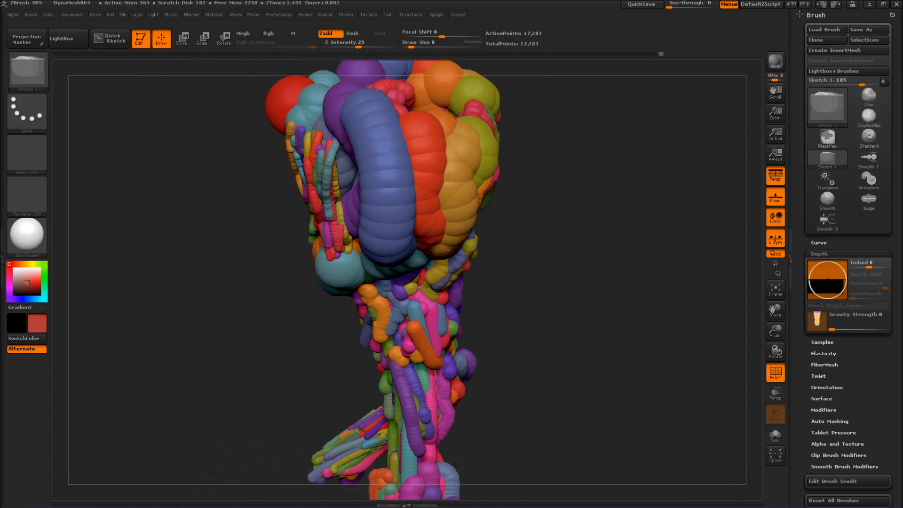
mouse_move(244, 264)
mouse_down()
mouse_move(308, 282)
mouse_move(357, 282)
mouse_up()
drag(269, 207, 269, 225)
Step: Increase Draw Size to 35 and sketch thicker tubes on the side of the head beneath the large blue tube
key(s)
drag(463, 271, 471, 271)
right_drag(470, 282, 403, 312)
mouse_move(461, 325)
right_down()
mouse_move(419, 339)
mouse_move(420, 381)
right_up()
drag(341, 197, 380, 303)
drag(396, 317, 409, 376)
drag(415, 256, 442, 355)
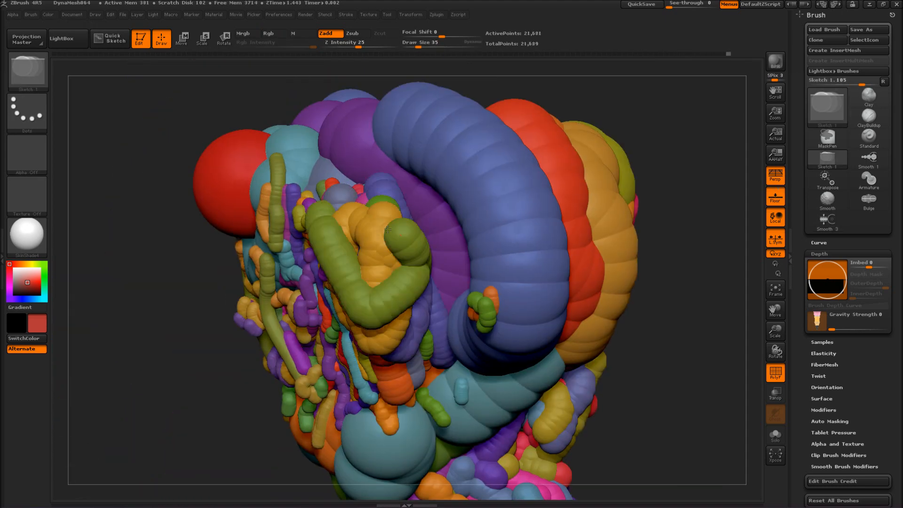
drag(391, 298, 406, 232)
mouse_move(405, 302)
mouse_down()
mouse_move(354, 281)
mouse_move(416, 314)
mouse_up()
Step: Pull the bulging tubes at the side of the head downward in Move mode at Draw Size 257
mouse_move(198, 418)
mouse_down()
mouse_move(303, 423)
mouse_move(429, 365)
mouse_move(268, 357)
mouse_move(357, 284)
mouse_up()
key(w)
scroll(286, 370, down, 1)
drag(264, 193, 247, 195)
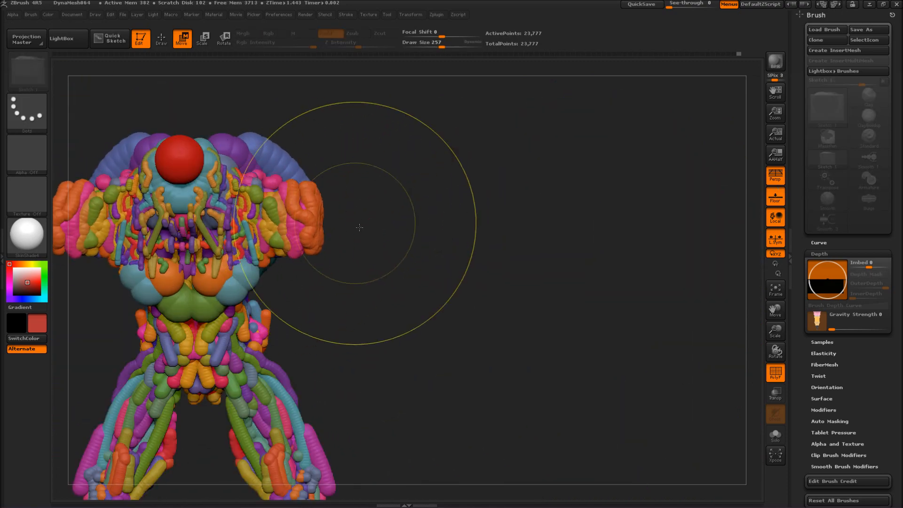
ctrl+right_drag(346, 227, 350, 286)
drag(336, 193, 322, 188)
mouse_move(376, 197)
mouse_down()
mouse_move(401, 188)
mouse_move(383, 221)
mouse_up()
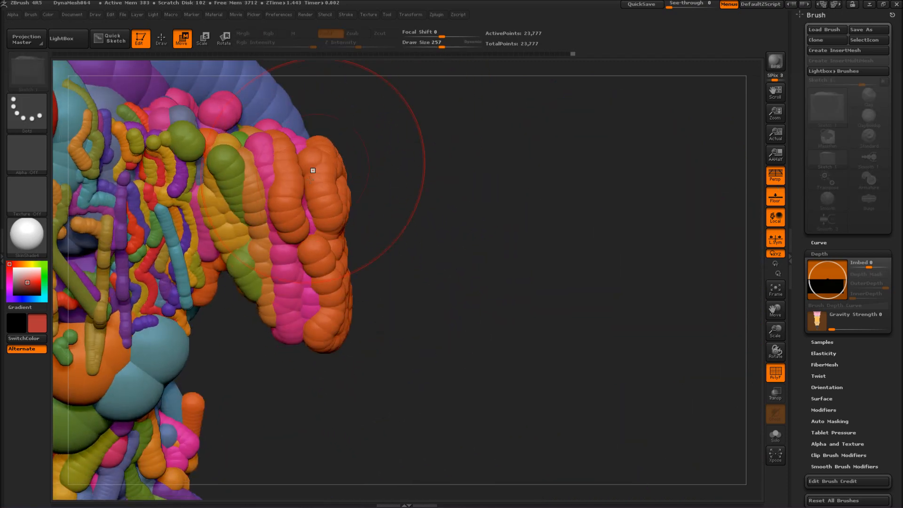
drag(316, 165, 324, 207)
drag(238, 161, 234, 178)
Step: Return to Draw mode and layer long tubes at Draw Size 19 down the front of the upper arm
click(162, 42)
drag(677, 371, 211, 344)
alt+drag(151, 262, 147, 371)
drag(108, 329, 155, 324)
drag(243, 359, 240, 404)
drag(292, 306, 303, 371)
mouse_move(522, 310)
mouse_down()
mouse_move(521, 393)
mouse_move(470, 329)
mouse_up()
drag(242, 318, 276, 349)
drag(238, 324, 300, 414)
drag(536, 378, 480, 380)
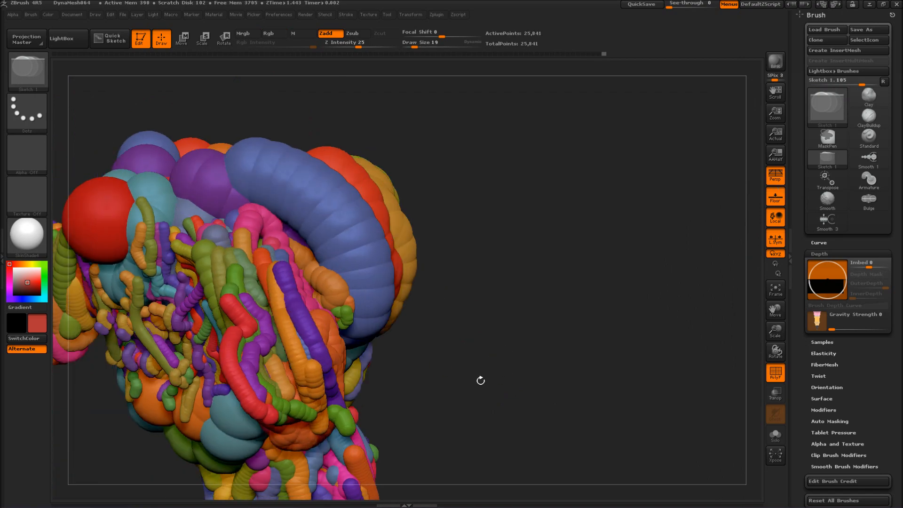
Step: Smooth the upper arm tubes from the front and back with a larger brush
shift+drag(276, 328, 301, 404)
mouse_move(402, 449)
mouse_down()
mouse_move(264, 347)
mouse_move(376, 301)
mouse_up()
mouse_move(254, 343)
ctrl+right_down()
mouse_move(213, 425)
mouse_move(294, 236)
mouse_move(263, 291)
ctrl+right_up()
shift+drag(226, 207, 244, 256)
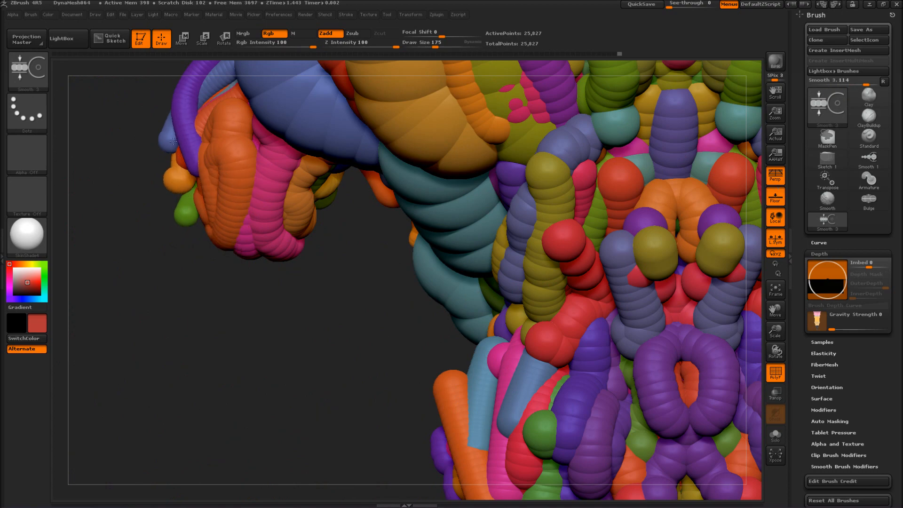
key(f)
shift+drag(363, 282, 364, 301)
drag(119, 348, 226, 369)
drag(118, 369, 188, 357)
shift+drag(236, 299, 235, 304)
mouse_move(202, 339)
mouse_down()
mouse_move(125, 352)
mouse_move(183, 377)
mouse_up()
Step: Nudge the upper arm tubes in Move mode and return to Draw mode
key(w)
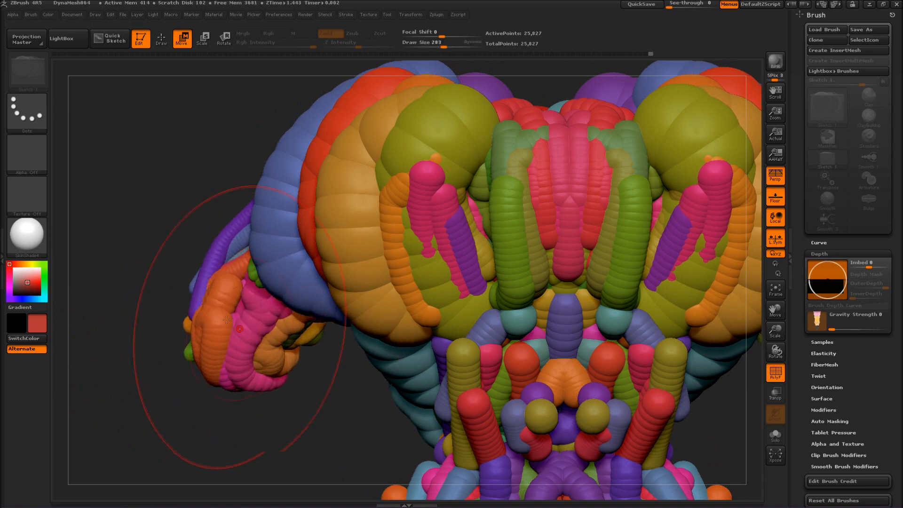
drag(209, 310, 217, 312)
key(q)
drag(155, 377, 218, 362)
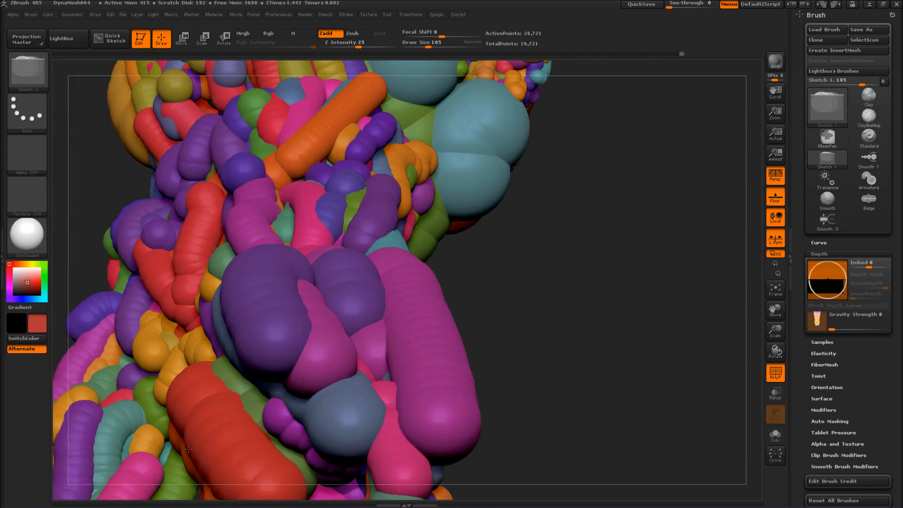
mouse_move(310, 241)
mouse_down()
mouse_move(179, 470)
mouse_move(380, 224)
mouse_move(150, 367)
mouse_move(162, 373)
mouse_move(185, 285)
mouse_up()
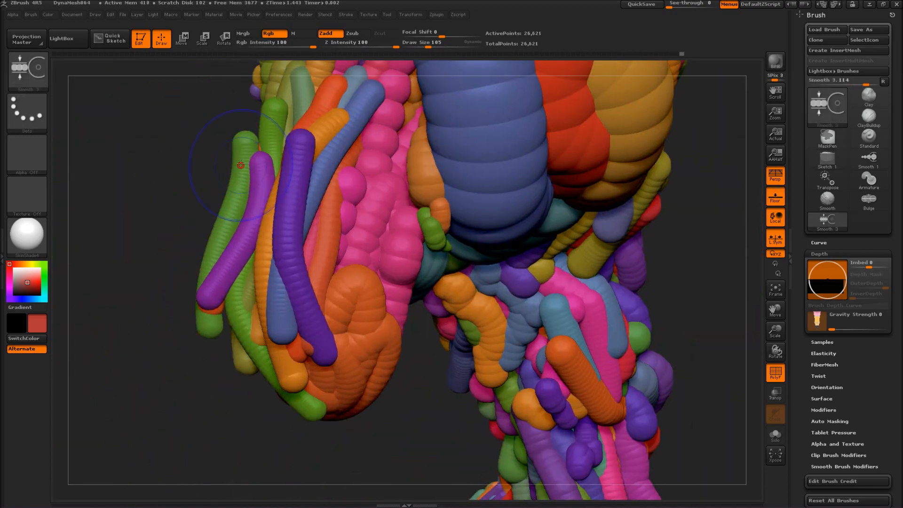
Step: Smooth the long tubes on the outer side of the upper arm and undo the extra strokes
shift+drag(239, 174, 192, 306)
mouse_move(230, 212)
mouse_down()
mouse_move(188, 268)
mouse_move(227, 191)
mouse_move(138, 372)
mouse_move(156, 375)
mouse_move(281, 311)
mouse_up()
key(ctrl+z)
scroll(267, 350, down, 1)
drag(268, 351, 254, 352)
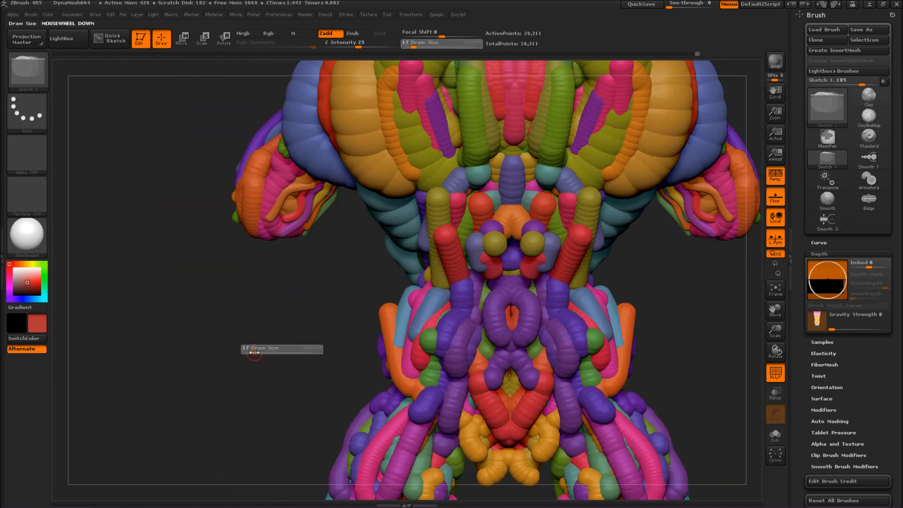
mouse_move(271, 437)
alt+mouse_down()
mouse_move(276, 324)
mouse_move(256, 306)
alt+mouse_up()
key(ctrl+z)
Step: Stretch the upper arm downward in Move mode and return to Draw mode
key(w)
drag(206, 325, 288, 337)
mouse_move(243, 185)
mouse_down()
mouse_move(282, 202)
mouse_move(121, 242)
mouse_move(208, 325)
mouse_move(177, 325)
mouse_move(199, 310)
mouse_move(200, 249)
mouse_up()
key(q)
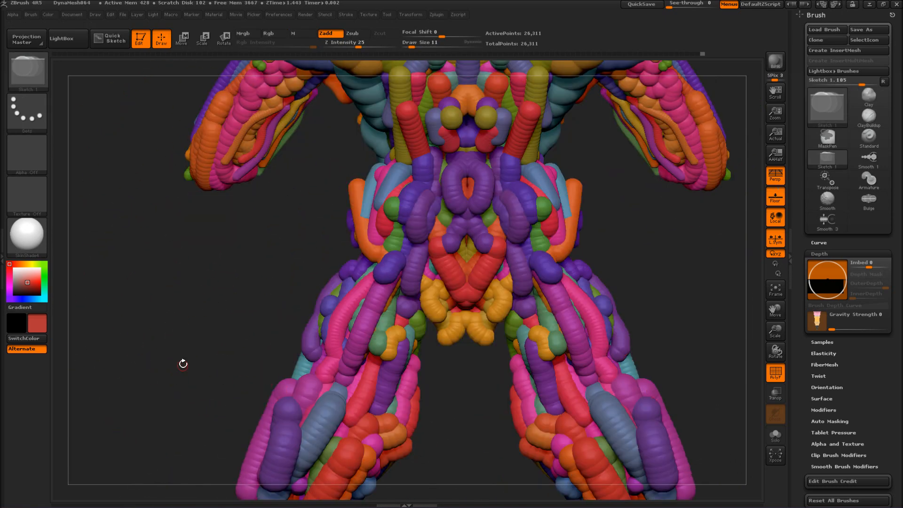
Step: Sketch thin tubes at Draw Size 11 hanging from the elbow to start the forearm
drag(181, 322, 211, 233)
mouse_move(222, 301)
mouse_down()
mouse_move(181, 282)
mouse_move(202, 286)
mouse_up()
drag(252, 214, 203, 385)
drag(214, 313, 203, 366)
mouse_move(272, 325)
mouse_down()
mouse_move(230, 305)
mouse_move(183, 330)
mouse_up()
Step: Bundle more thin tubes along the front side of the forearm from the elbow downward
mouse_move(136, 251)
mouse_down()
mouse_move(246, 244)
mouse_move(367, 329)
mouse_up()
drag(277, 208, 319, 358)
drag(316, 303, 326, 403)
drag(301, 283, 386, 285)
drag(276, 240, 283, 312)
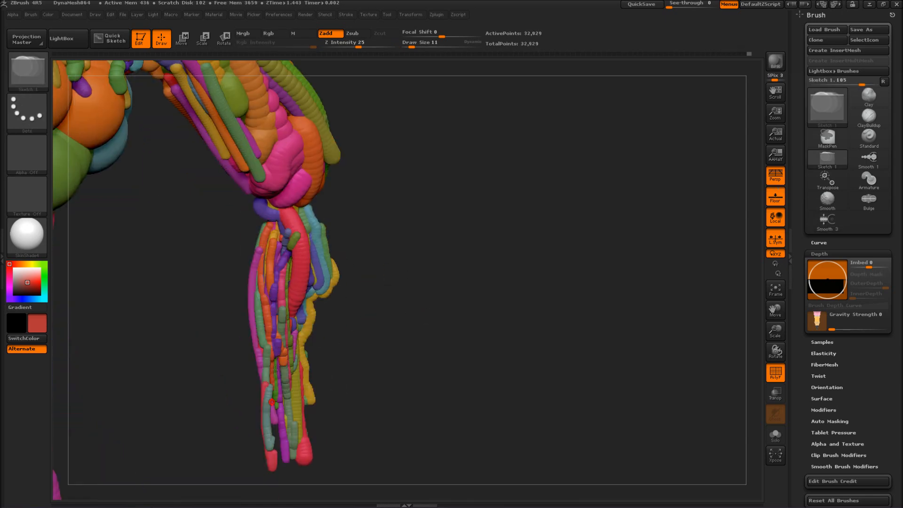
Step: Enlarge the brush and smooth the thin tubes along the whole forearm
key(s)
drag(253, 369, 284, 369)
shift+drag(291, 245, 287, 423)
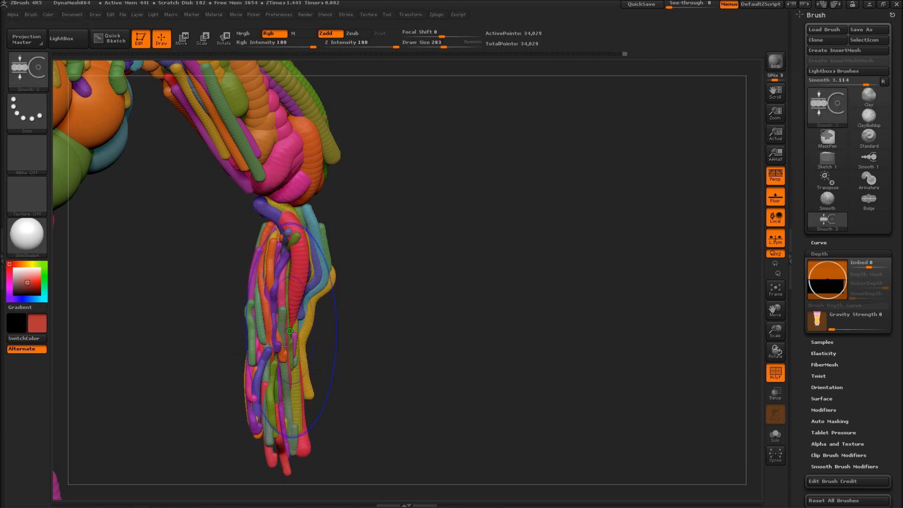
Step: Sketch thicker tubes at Draw Size 35 along the back of the forearm and smooth them
drag(367, 362, 75, 376)
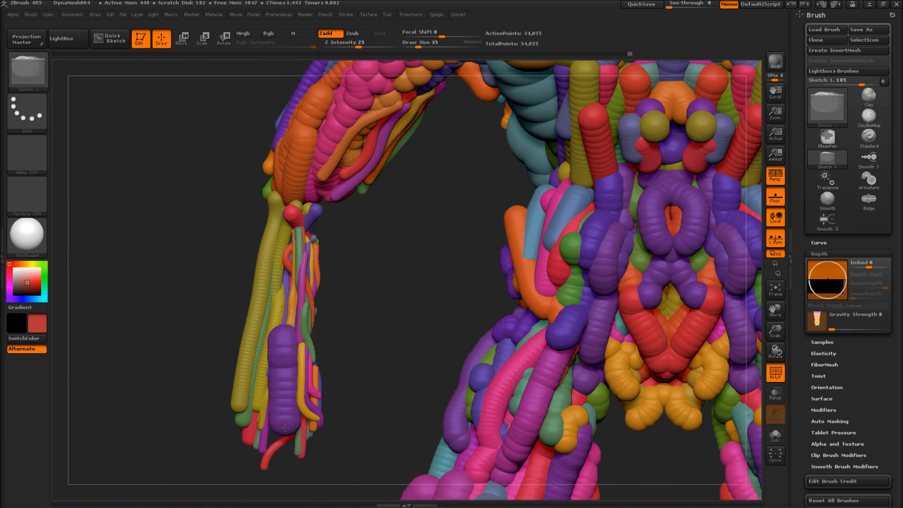
drag(280, 301, 258, 433)
drag(290, 256, 286, 434)
shift+drag(286, 423, 290, 276)
drag(293, 342, 275, 418)
drag(267, 311, 266, 364)
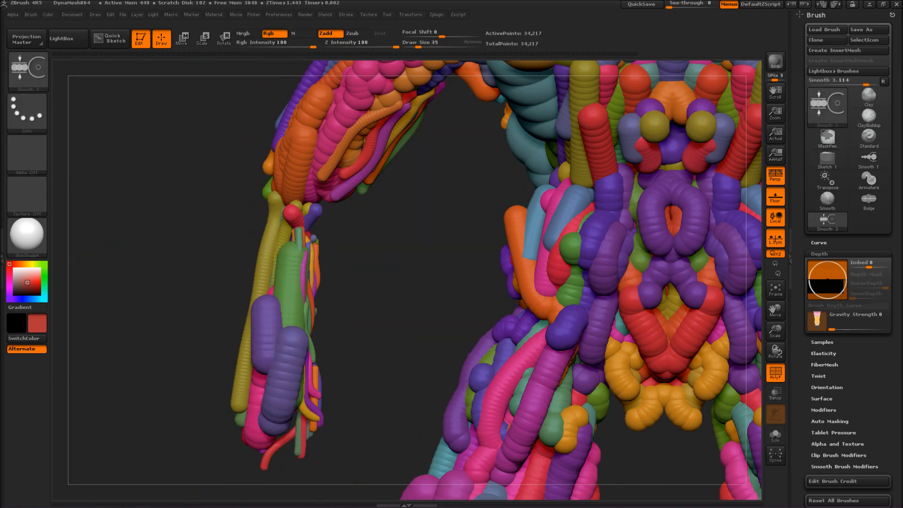
shift+drag(276, 404, 277, 421)
Step: Add short thick tubes at the lower end and both sides of the forearm, smoothing them
drag(285, 407, 274, 443)
mouse_move(274, 443)
shift+mouse_down()
mouse_move(281, 418)
mouse_move(290, 448)
shift+mouse_up()
shift+drag(290, 449, 303, 413)
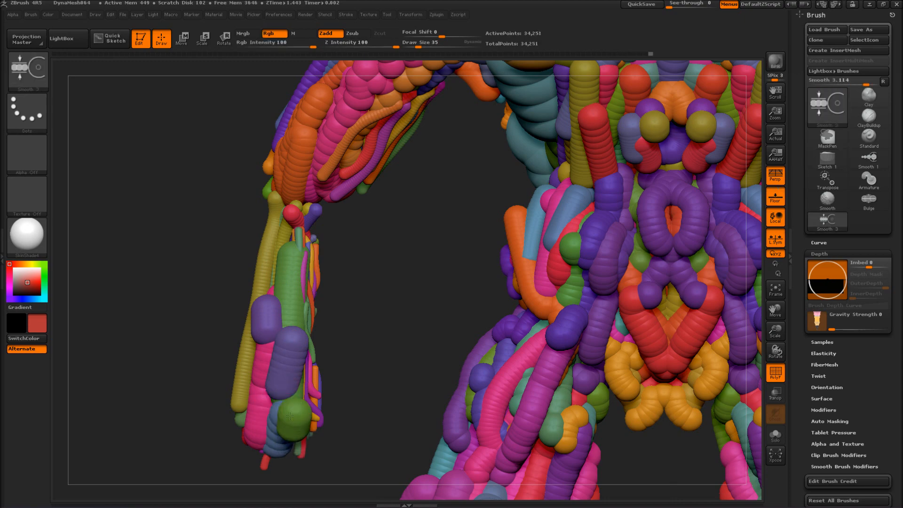
drag(244, 348, 230, 448)
drag(315, 240, 310, 329)
shift+drag(310, 329, 314, 226)
Step: Sketch thick tubes below the elbow on the front of the forearm and smooth them
drag(400, 282, 447, 282)
shift+drag(326, 245, 326, 325)
drag(212, 282, 376, 282)
drag(291, 236, 304, 294)
drag(324, 242, 344, 305)
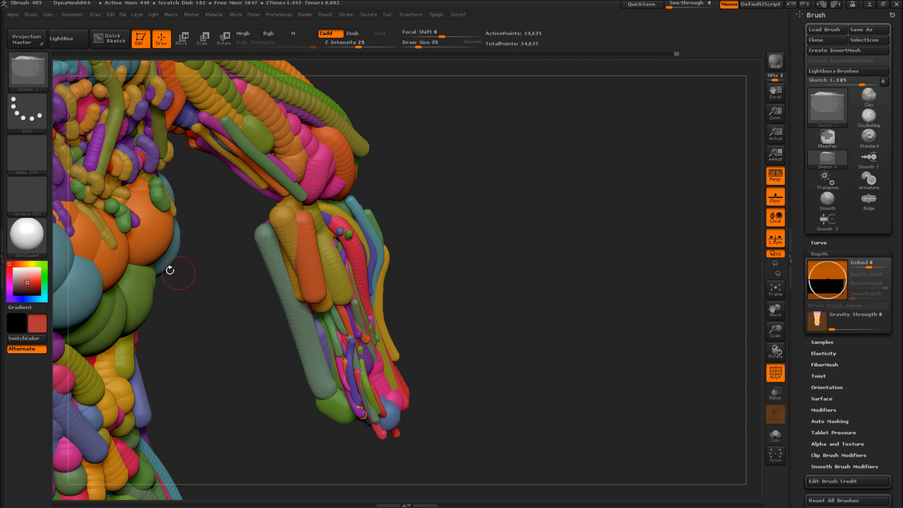
shift+drag(286, 301, 278, 224)
Step: Sketch thinner tubes at Draw Size 15 down the inner back of the forearm and smooth them
drag(366, 263, 423, 306)
drag(292, 250, 283, 300)
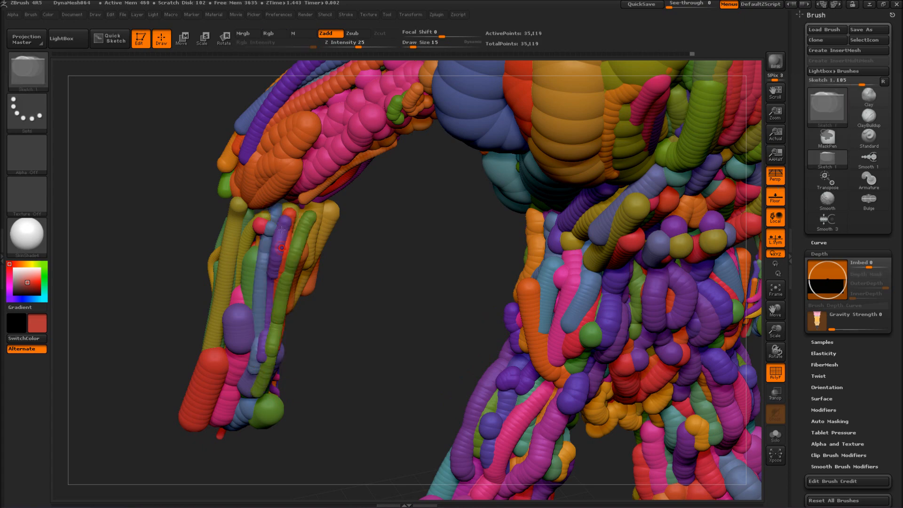
alt+drag(324, 338, 324, 306)
shift+drag(324, 306, 323, 358)
mouse_move(304, 329)
mouse_down()
mouse_move(354, 349)
mouse_move(303, 352)
mouse_move(333, 383)
mouse_up()
Step: Shift the tubes at the upper inner forearm into shape with Move at Draw Size 170
key(w)
alt+drag(297, 306, 330, 363)
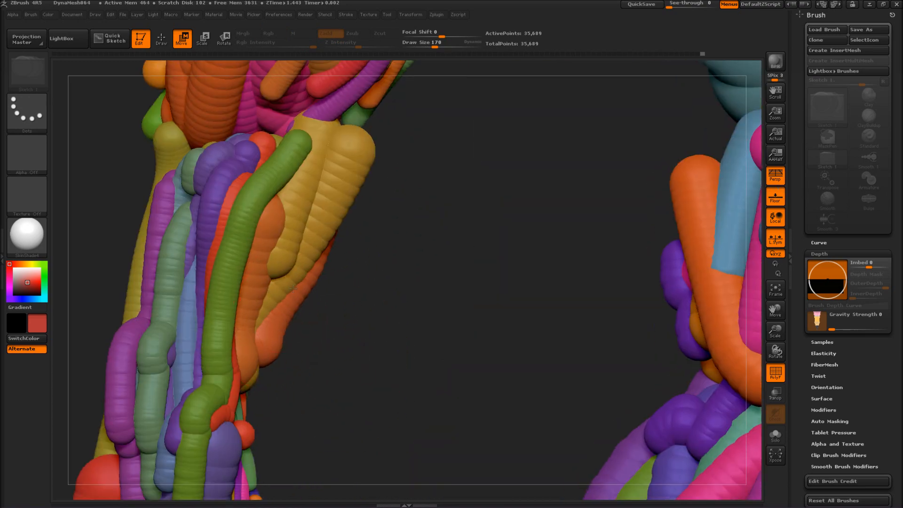
mouse_move(335, 259)
alt+mouse_down()
mouse_move(311, 204)
mouse_move(329, 253)
alt+mouse_up()
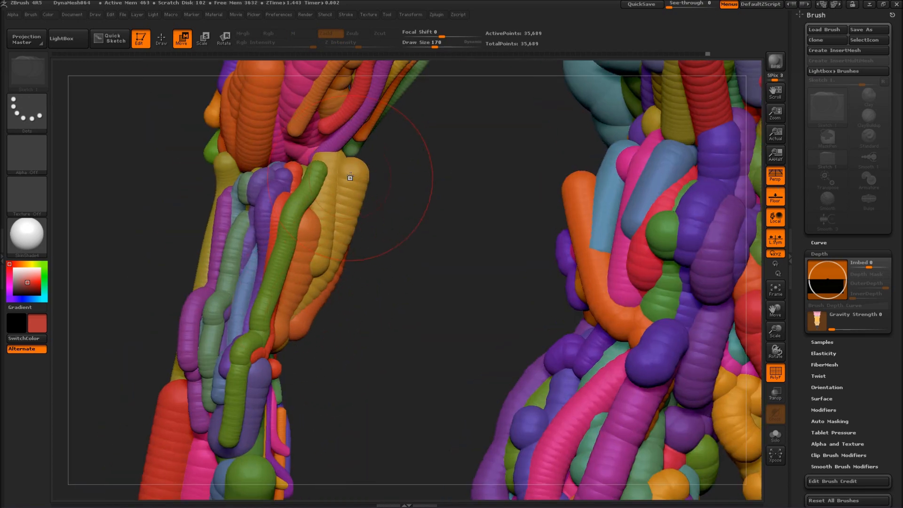
drag(349, 177, 343, 152)
drag(329, 207, 340, 204)
alt+drag(400, 263, 386, 270)
key(f)
alt+drag(132, 293, 105, 292)
mouse_move(301, 254)
alt+mouse_down()
mouse_move(272, 263)
mouse_move(281, 348)
alt+mouse_up()
key(q)
key(ctrl+z)
drag(345, 178, 409, 170)
shift+drag(376, 170, 305, 155)
key(ctrl+z)
key(ctrl+z)
Step: Adjust the brush's embed depth, sketch tubes down the middle of the upper torso and smooth them
drag(827, 279, 827, 289)
mouse_move(356, 178)
mouse_down()
mouse_move(454, 165)
mouse_move(359, 169)
mouse_up()
key(ctrl+z)
drag(209, 113, 210, 217)
drag(423, 198, 419, 263)
drag(396, 180, 404, 196)
mouse_move(423, 235)
shift+mouse_down()
mouse_move(429, 205)
mouse_move(425, 254)
shift+mouse_up()
Step: Add more tubes around the upper torso and neck base at Draw Size 39, smoothing them into the body
mouse_move(422, 153)
mouse_down()
mouse_move(401, 212)
mouse_move(420, 251)
mouse_up()
mouse_move(396, 193)
mouse_down()
mouse_move(403, 219)
mouse_move(425, 174)
mouse_up()
drag(433, 130, 447, 156)
mouse_move(396, 188)
mouse_down()
mouse_move(401, 199)
mouse_move(423, 188)
mouse_up()
mouse_move(628, 301)
mouse_down()
mouse_move(624, 119)
mouse_move(555, 207)
mouse_up()
shift+drag(388, 240, 404, 263)
drag(399, 169, 392, 235)
mouse_move(325, 221)
mouse_down()
mouse_move(341, 277)
mouse_move(362, 254)
mouse_up()
mouse_move(297, 247)
mouse_down()
mouse_move(350, 298)
mouse_move(346, 235)
mouse_move(324, 282)
mouse_up()
Step: Optimize the ZSketch
shift+drag(571, 264, 560, 149)
mouse_move(825, 453)
mouse_down()
mouse_move(811, 438)
mouse_move(817, 309)
mouse_up()
click(815, 436)
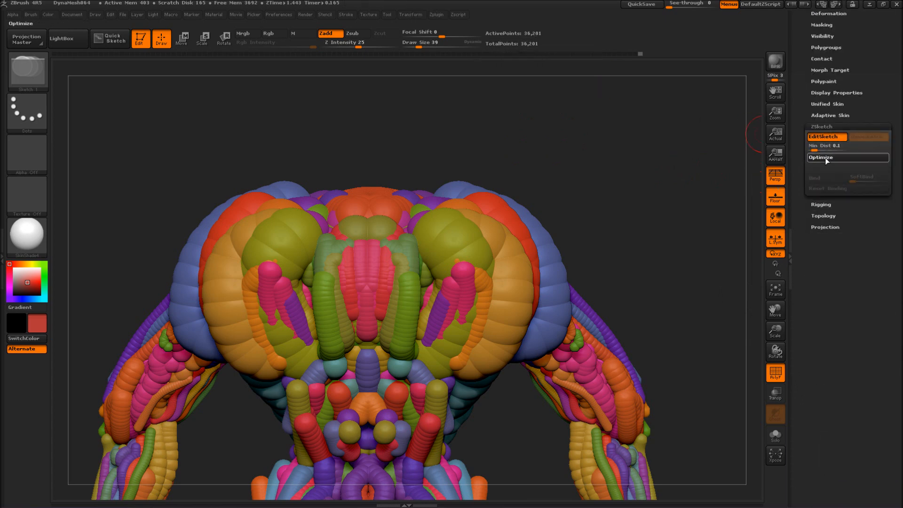
Step: Reshape the shoulders and upper back with Move, checking the figure from several sides
drag(595, 172, 439, 183)
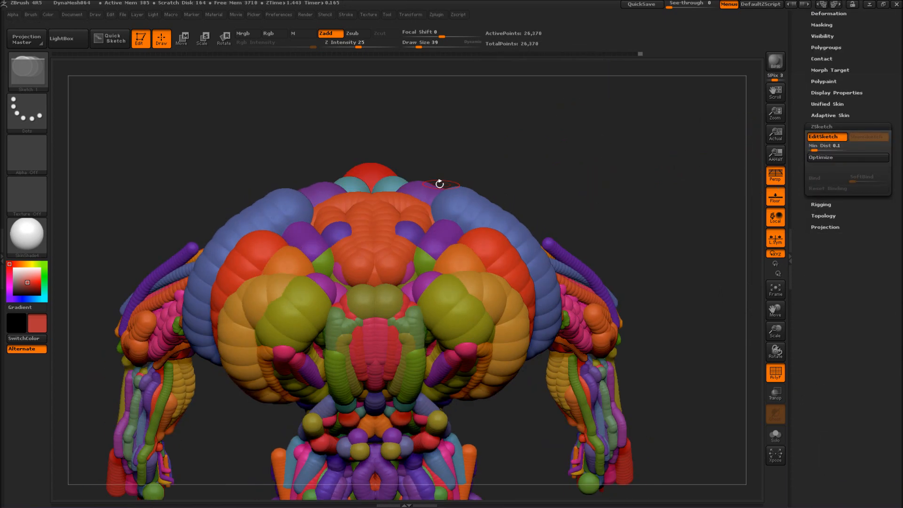
key(w)
mouse_move(586, 182)
mouse_down()
mouse_move(542, 211)
mouse_move(469, 224)
mouse_move(325, 222)
mouse_move(301, 188)
mouse_up()
drag(465, 174, 564, 174)
drag(264, 164, 235, 123)
mouse_move(437, 164)
mouse_down()
mouse_move(565, 173)
mouse_move(534, 181)
mouse_move(606, 188)
mouse_move(564, 282)
mouse_up()
Step: Sketch a rounded head mass above the chest with a tube collar around the neck, and smooth it
key(q)
shift+drag(324, 121, 301, 261)
mouse_move(540, 188)
mouse_down()
mouse_move(580, 165)
mouse_move(175, 145)
mouse_move(150, 163)
mouse_up()
key(s)
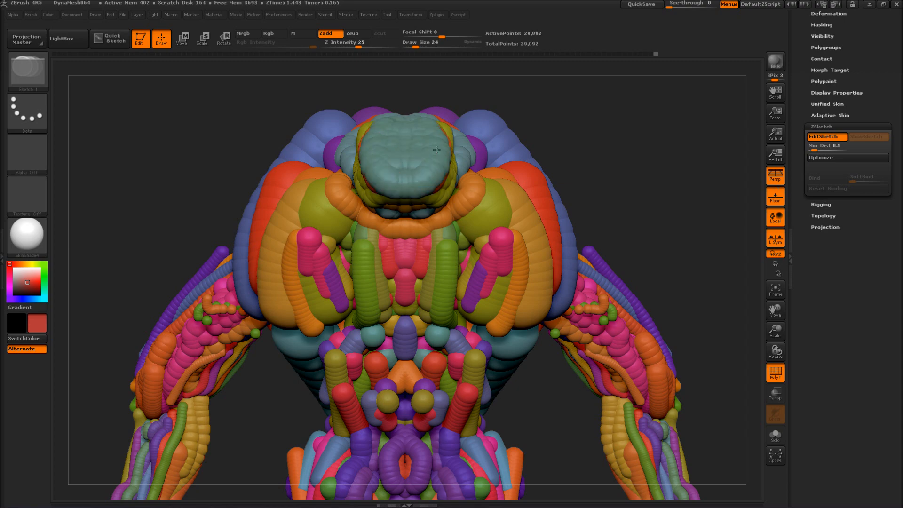
Step: Adjust the shape and placement of the head mass with Move
drag(588, 226, 696, 235)
mouse_move(611, 240)
mouse_down()
mouse_move(568, 248)
mouse_move(554, 237)
mouse_move(573, 239)
mouse_up()
key(s)
key(w)
mouse_move(564, 226)
mouse_down()
mouse_move(555, 212)
mouse_move(581, 210)
mouse_up()
drag(390, 120, 394, 141)
shift+drag(663, 270, 593, 264)
shift+drag(649, 174, 696, 176)
key(s)
drag(458, 174, 433, 150)
drag(517, 188, 168, 199)
Step: Sketch vertical tubes over the front of the head and smooth them
key(q)
key(s)
drag(402, 155, 400, 196)
drag(393, 163, 395, 192)
drag(545, 137, 658, 146)
shift+drag(683, 207, 693, 230)
Step: Build up the face with large spheres and thick tubes at Draw Size 50
mouse_move(625, 197)
mouse_down()
mouse_move(634, 202)
mouse_move(613, 235)
mouse_up()
drag(632, 203, 652, 216)
key(ctrl+z)
click(631, 200)
drag(650, 153, 646, 199)
mouse_move(644, 150)
mouse_down()
mouse_move(645, 189)
mouse_move(677, 160)
mouse_up()
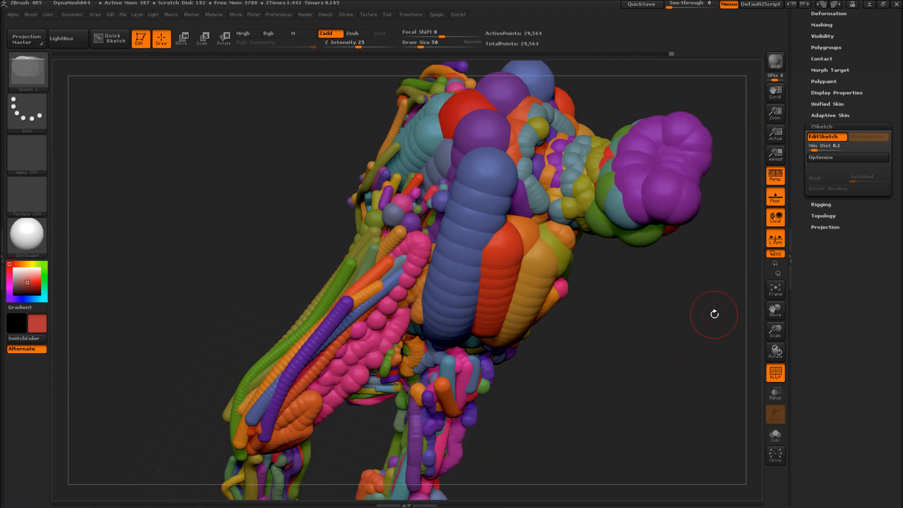
Step: Stack wide bands of spheres across the face and up to the crown at Draw Size 50
drag(714, 314, 684, 325)
drag(606, 151, 647, 155)
drag(595, 165, 644, 188)
drag(696, 282, 587, 263)
drag(696, 263, 695, 376)
mouse_move(596, 136)
mouse_down()
mouse_move(587, 165)
mouse_move(625, 174)
mouse_move(597, 117)
mouse_move(641, 136)
mouse_move(609, 177)
mouse_up()
drag(335, 324, 330, 216)
mouse_move(331, 216)
ctrl+right_down()
mouse_move(306, 347)
mouse_move(335, 212)
ctrl+right_up()
click(531, 203)
key(ctrl+z)
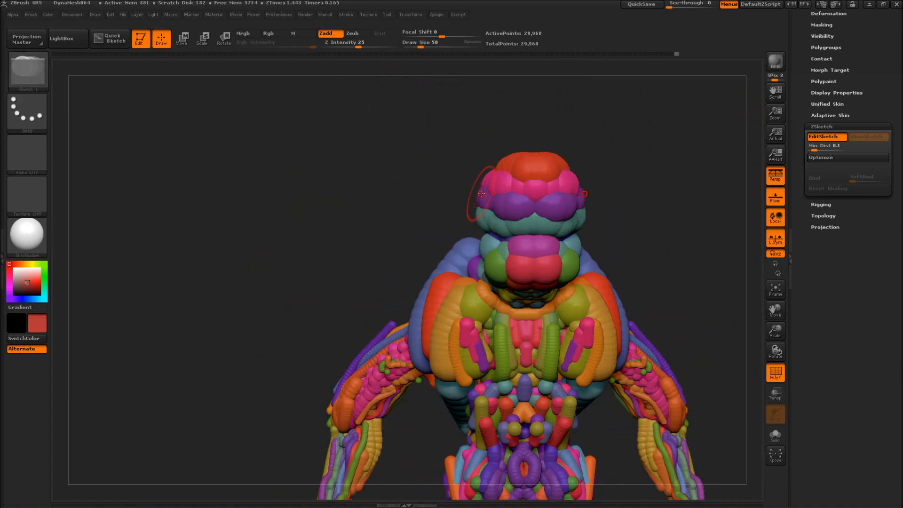
Step: Reshape the stacked head bands with Move at Draw Size 140
drag(554, 141, 374, 153)
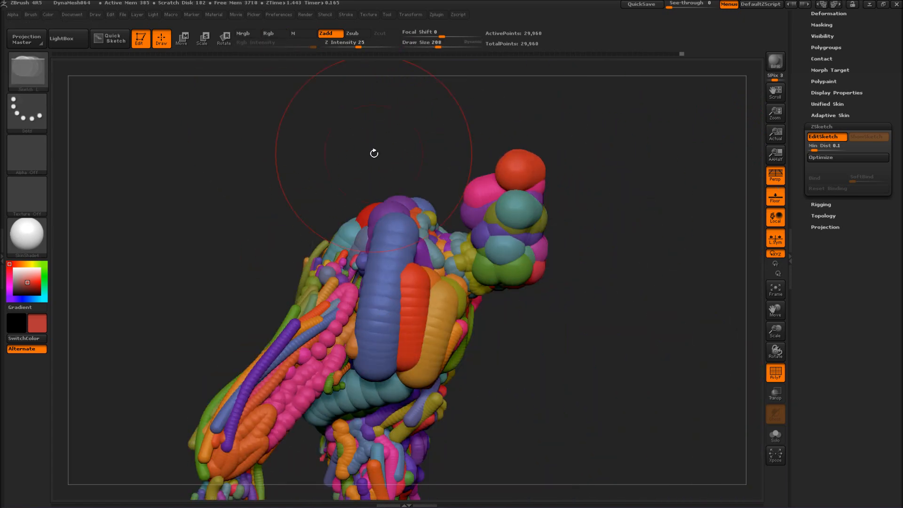
ctrl+right_drag(526, 174, 555, 201)
key(w)
key(s)
drag(533, 200, 527, 199)
drag(583, 221, 605, 219)
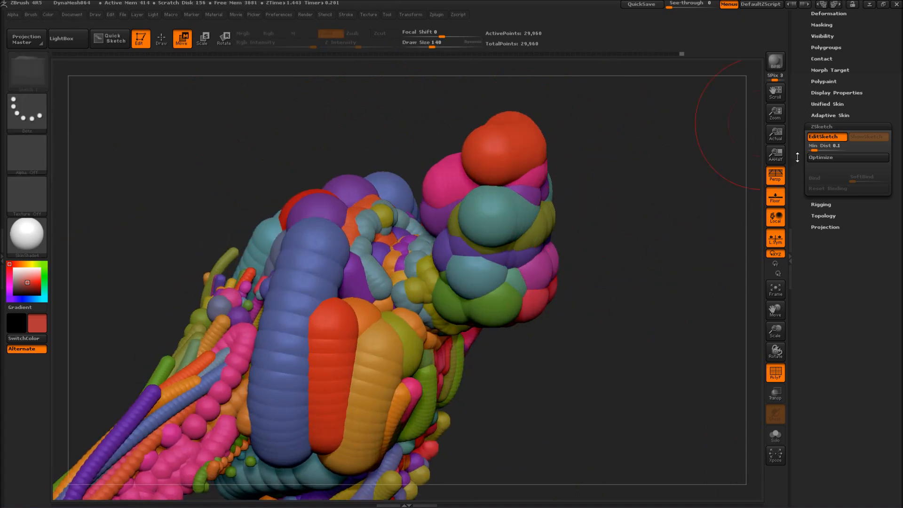
drag(550, 258, 563, 254)
drag(463, 172, 457, 144)
ctrl+right_drag(606, 345, 605, 317)
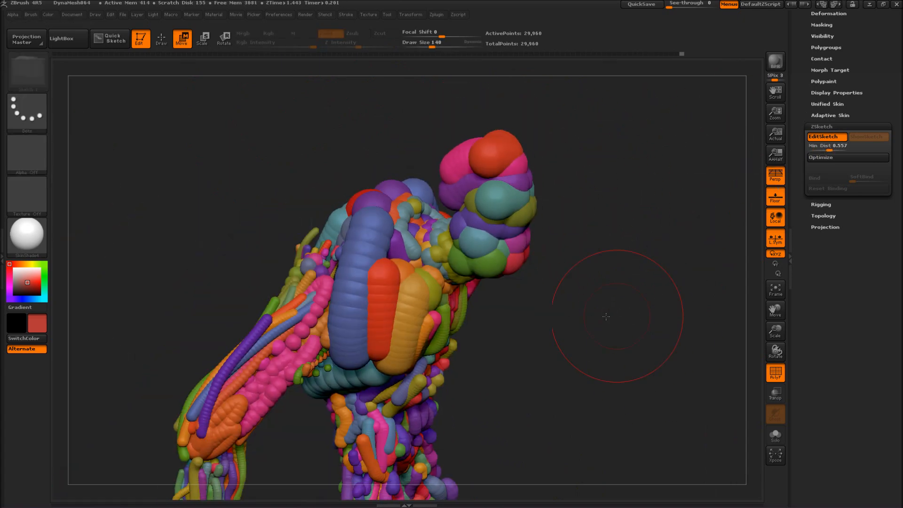
drag(513, 199, 544, 191)
mouse_move(465, 178)
mouse_down()
mouse_move(481, 161)
mouse_move(538, 197)
mouse_up()
Step: Add large spheres to the side and back of the head at Draw Size 75 and smooth them
key(q)
scroll(572, 298, down, 1)
scroll(581, 300, down, 1)
drag(581, 301, 566, 309)
click(491, 181)
mouse_move(492, 221)
shift+mouse_down()
mouse_move(496, 165)
mouse_move(483, 169)
shift+mouse_up()
click(519, 164)
click(483, 184)
shift+drag(454, 253, 467, 234)
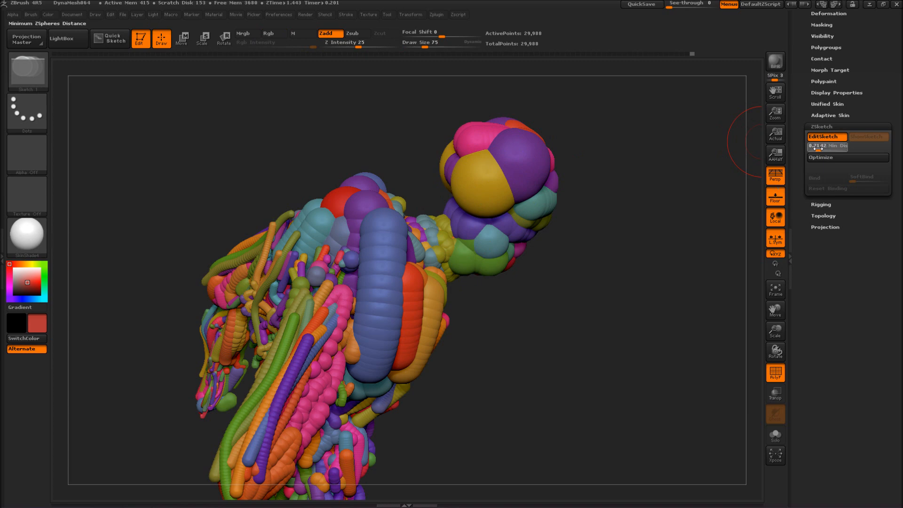
Step: Adjust the minimum ZSphere distance, add spheres along the side and jaw of the head and smooth them
drag(819, 148, 818, 148)
click(479, 200)
click(461, 250)
mouse_move(478, 199)
shift+mouse_down()
mouse_move(465, 225)
mouse_move(470, 263)
shift+mouse_up()
drag(626, 301, 583, 300)
click(526, 192)
shift+drag(507, 240, 515, 209)
drag(818, 148, 821, 148)
drag(476, 201, 538, 270)
key(ctrl+z)
Step: Set Min Dist to 1, sketch large spheres down the side of the head and smooth them
drag(820, 148, 843, 149)
drag(476, 201, 538, 271)
shift+drag(480, 226, 532, 272)
drag(696, 352, 638, 355)
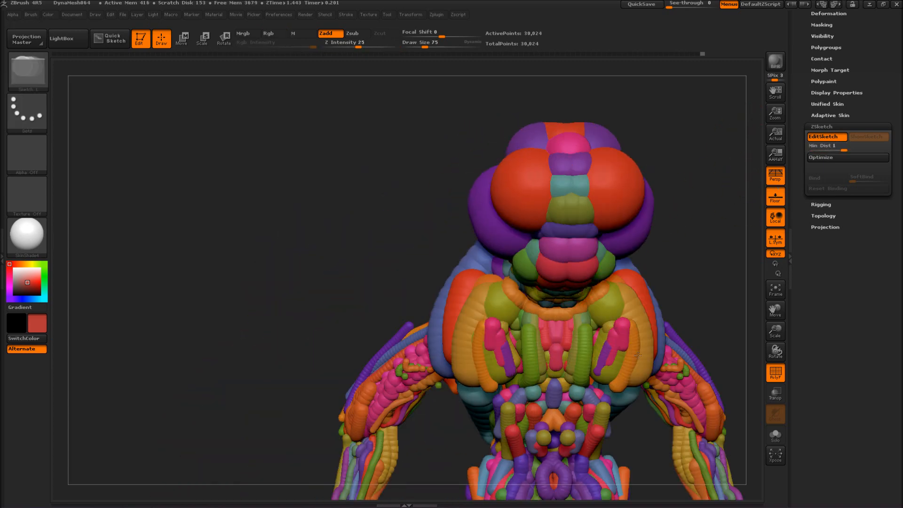
Step: Refine the size of the spheres on the sides of the head with the Bulge brush and smoothing
alt+drag(353, 288, 234, 216)
key(space)
click(235, 214)
click(276, 245)
alt+drag(299, 165, 290, 252)
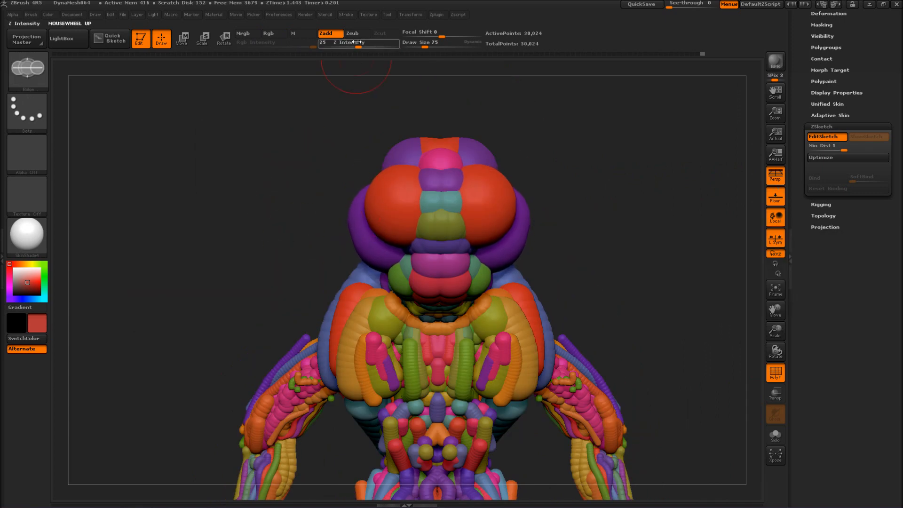
mouse_move(383, 214)
shift+mouse_down()
mouse_move(370, 239)
mouse_move(375, 222)
shift+mouse_up()
drag(287, 221, 372, 230)
scroll(384, 231, down, 1)
drag(384, 231, 374, 230)
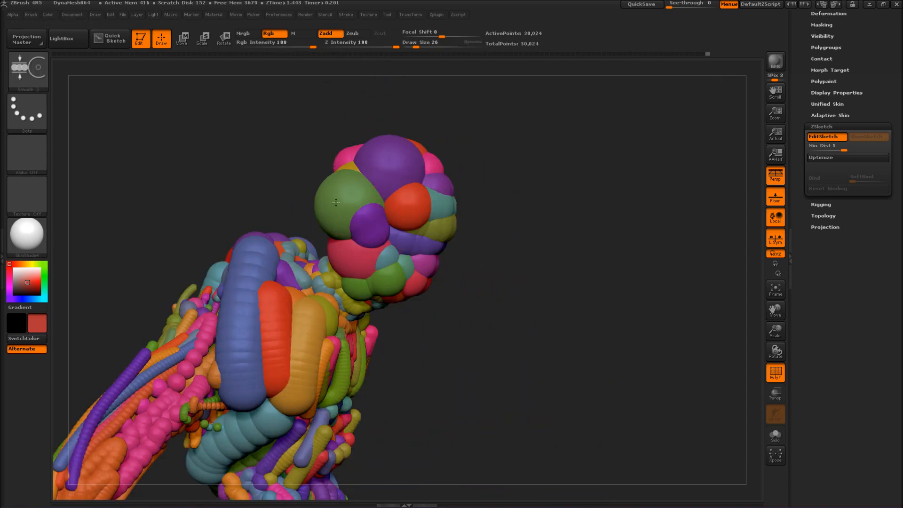
Step: Switch back to the Sketch 1 brush and try a thick horn tube rising from the side of the head
key(b)
click(379, 291)
drag(361, 207, 336, 124)
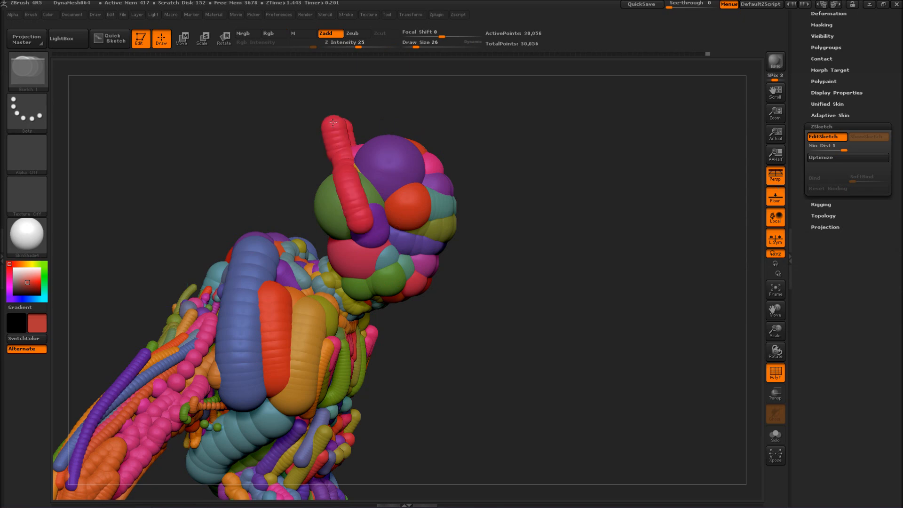
key(ctrl+z)
drag(292, 188, 263, 188)
key(ctrl+z)
mouse_move(351, 223)
mouse_down()
mouse_move(310, 147)
mouse_move(312, 85)
mouse_move(352, 192)
mouse_up()
mouse_move(338, 182)
mouse_down()
mouse_move(316, 111)
mouse_move(347, 123)
mouse_move(364, 180)
mouse_up()
shift+drag(343, 121, 360, 174)
mouse_move(281, 207)
mouse_down()
mouse_move(294, 222)
mouse_move(298, 270)
mouse_move(336, 286)
mouse_up()
key(w)
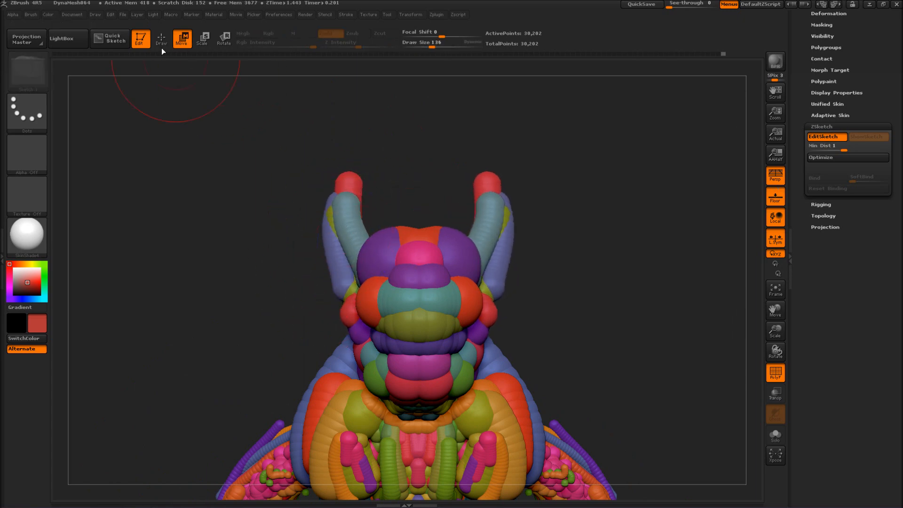
click(161, 39)
mouse_move(298, 322)
mouse_down()
mouse_move(549, 306)
mouse_move(492, 346)
mouse_move(220, 334)
mouse_up()
key(ctrl)
key(ctrl+z)
key(ctrl+z)
key(ctrl+z)
key(ctrl+z)
key(ctrl+z)
Step: Sketch a long, thin curved horn rising from each side of the head at Draw Size 7
mouse_move(295, 301)
mouse_down()
mouse_move(322, 308)
mouse_move(308, 309)
mouse_up()
key(s)
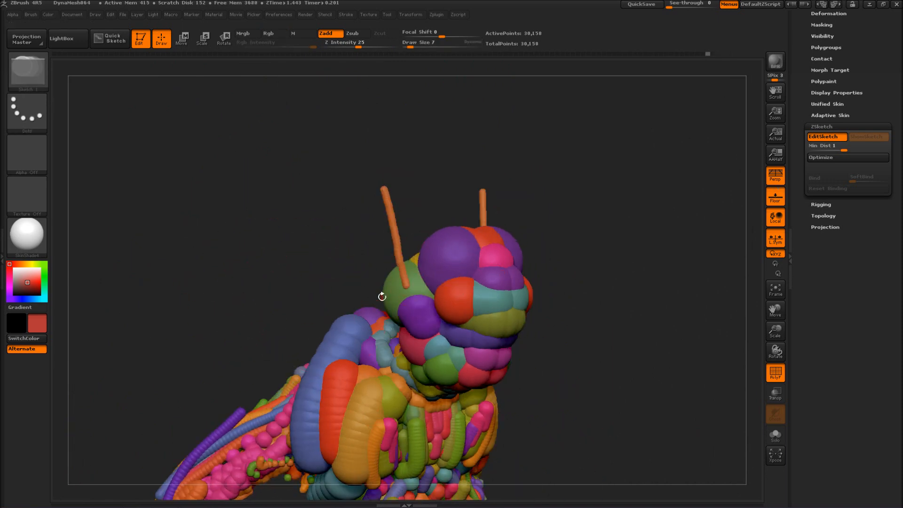
ctrl+right_drag(342, 258, 345, 320)
drag(399, 277, 332, 87)
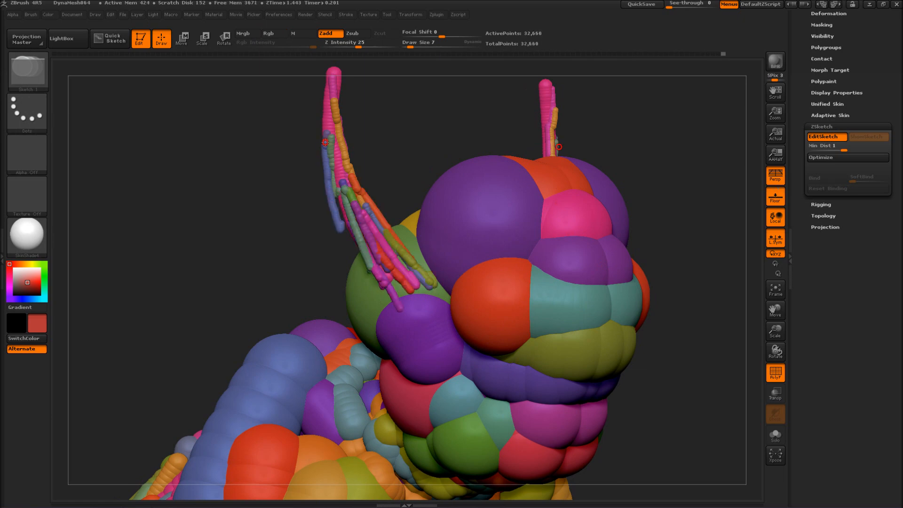
Step: Layer thin strands down the outer side of the horn to its base at Draw Size 7
drag(347, 231, 386, 305)
mouse_move(263, 263)
mouse_down()
mouse_move(329, 273)
mouse_move(278, 245)
mouse_up()
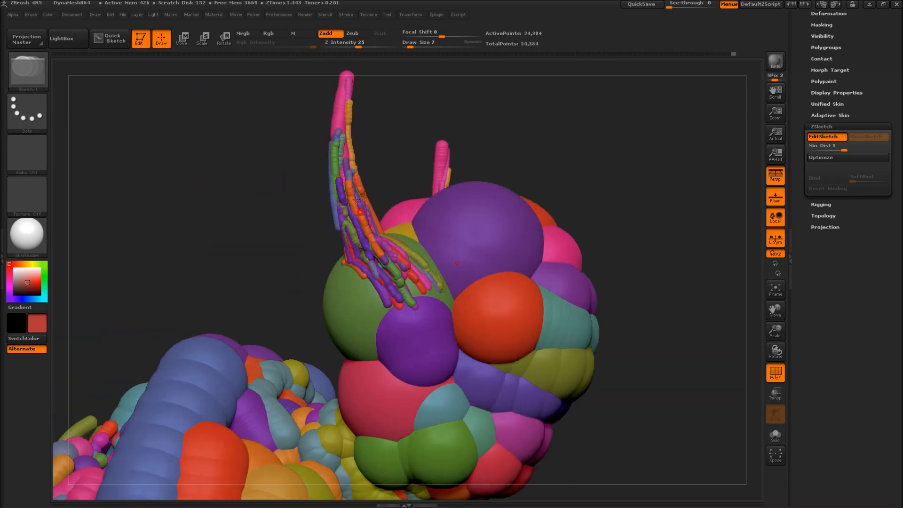
drag(313, 204, 413, 278)
mouse_move(471, 344)
mouse_down()
mouse_move(428, 307)
mouse_move(288, 322)
mouse_move(425, 294)
mouse_up()
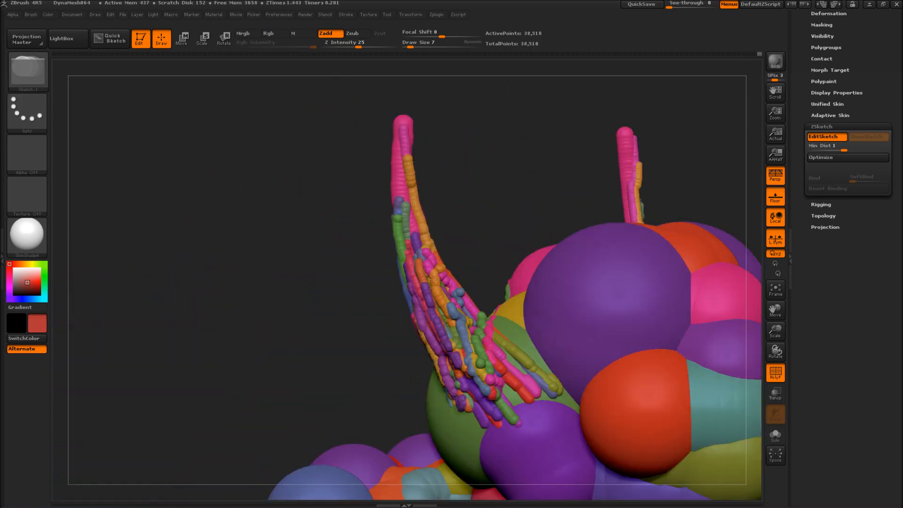
drag(432, 254, 463, 336)
drag(489, 231, 404, 224)
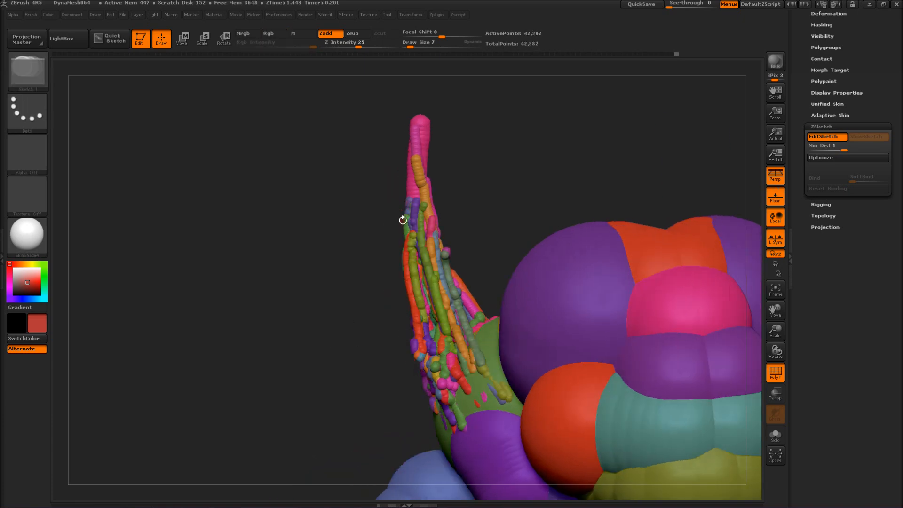
Step: Cover the inner and back sides of the horn with more thin strands and smooth them
drag(400, 221, 372, 251)
drag(371, 208, 336, 207)
drag(440, 264, 409, 198)
drag(416, 197, 413, 243)
mouse_move(399, 181)
mouse_down()
mouse_move(436, 256)
mouse_move(485, 270)
mouse_move(457, 256)
mouse_up()
mouse_move(372, 299)
shift+mouse_down()
mouse_move(359, 287)
mouse_move(369, 302)
shift+mouse_up()
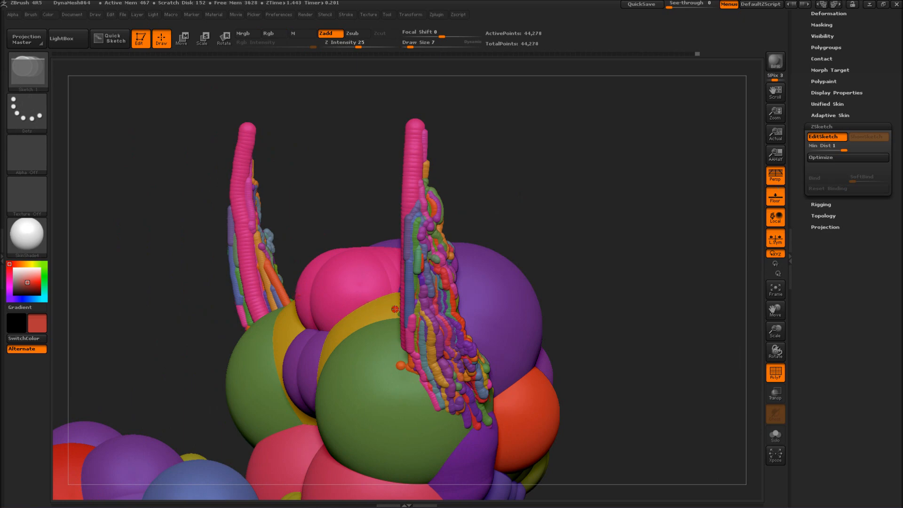
Step: Cover the upper part of the horn up to its tip with thin strands on every side at Draw Size 7
drag(611, 198, 540, 200)
drag(321, 197, 319, 133)
alt+drag(292, 155, 329, 212)
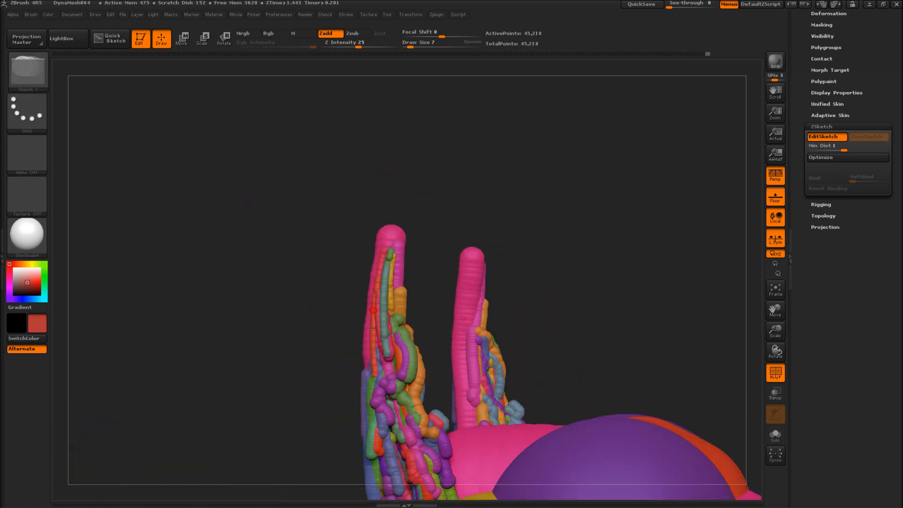
drag(408, 270, 411, 331)
drag(564, 202, 489, 204)
drag(401, 272, 408, 337)
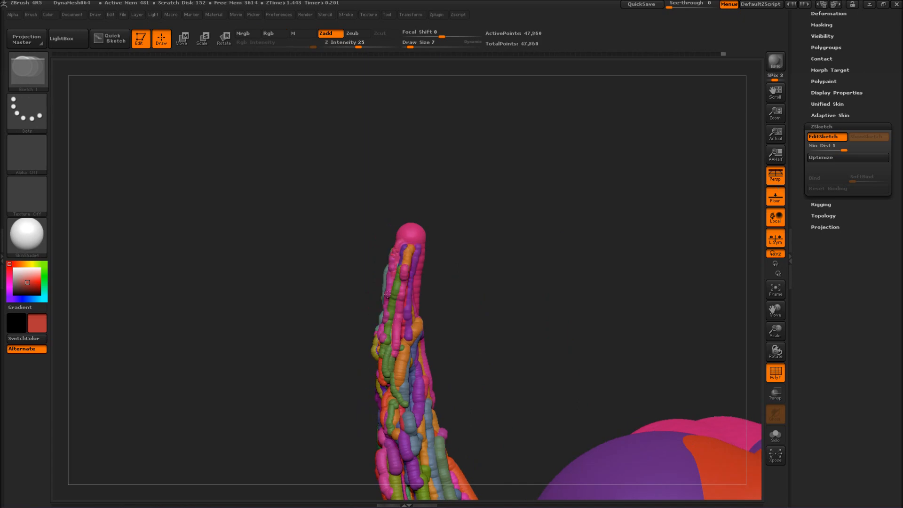
drag(387, 294, 379, 347)
mouse_move(263, 324)
mouse_down()
mouse_move(276, 336)
mouse_move(325, 345)
mouse_up()
alt+drag(324, 345, 337, 386)
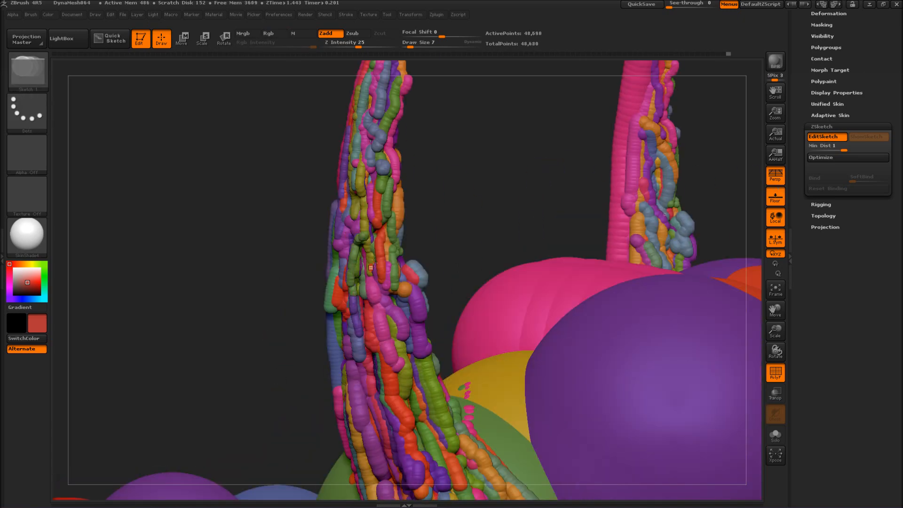
shift+drag(264, 321, 55, 179)
alt+drag(187, 340, 201, 320)
Step: Frame the whole figure and adjust its proportions with the Move tool
drag(235, 239, 157, 192)
key(w)
key(f)
key(s)
mouse_move(281, 232)
mouse_down()
mouse_move(295, 233)
mouse_move(289, 258)
mouse_up()
drag(283, 351, 288, 348)
alt+drag(178, 342, 221, 346)
drag(285, 353, 291, 350)
drag(308, 248, 301, 249)
drag(191, 224, 264, 226)
drag(301, 211, 293, 218)
drag(303, 371, 296, 372)
drag(160, 222, 108, 220)
mouse_move(181, 183)
alt+mouse_down()
mouse_move(202, 276)
mouse_move(182, 303)
mouse_move(61, 260)
mouse_move(238, 276)
mouse_move(216, 362)
alt+mouse_up()
alt+drag(216, 362, 202, 282)
Step: Preview the figure's skin and compare an earlier undo state with the latest one
key(a)
key(a)
mouse_move(361, 149)
mouse_down()
mouse_move(371, 146)
mouse_move(366, 161)
mouse_up()
mouse_move(492, 241)
mouse_down()
mouse_move(423, 244)
mouse_move(450, 279)
mouse_up()
click(173, 53)
click(743, 53)
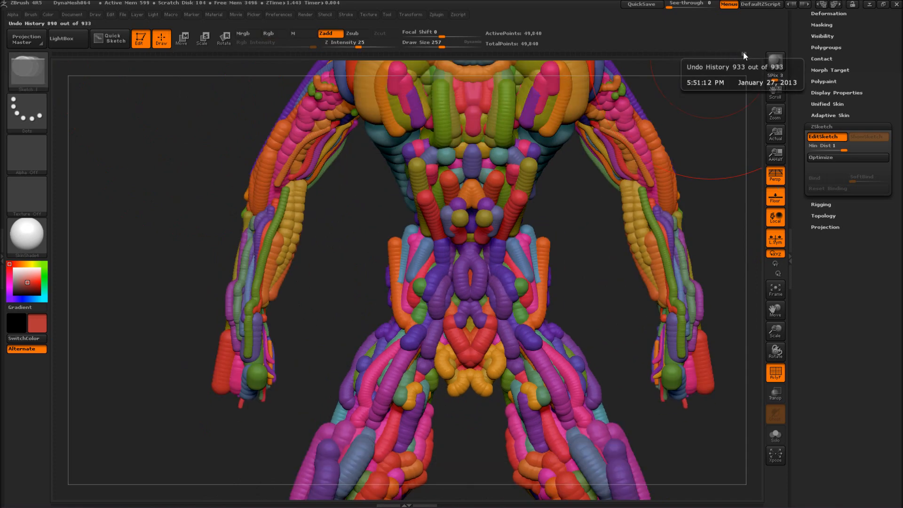
Step: Smooth the lower abdomen and hip tubes closer together at Draw Size 257
key(q)
drag(470, 247, 470, 296)
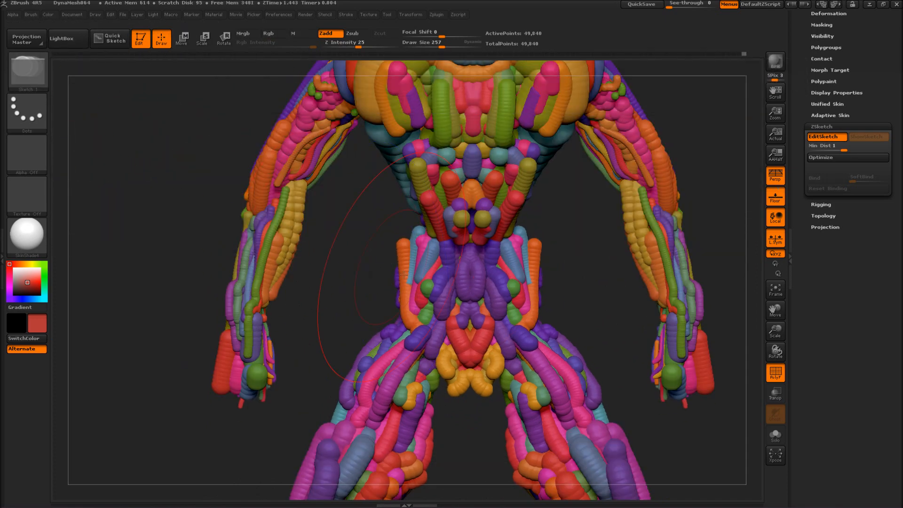
ctrl+right_drag(371, 290, 365, 211)
Step: Smooth the short tubes at the crotch at Draw Size 42, undoing one stroke and redoing it
key(s)
drag(347, 231, 327, 231)
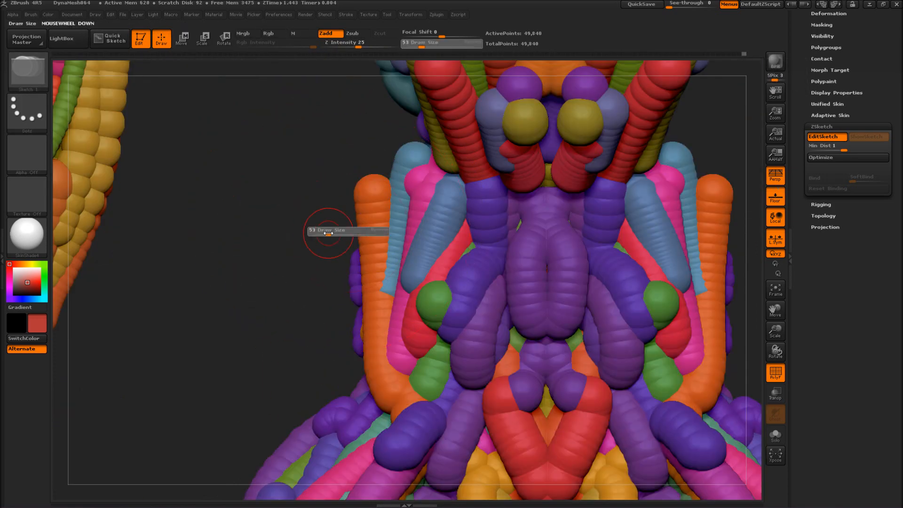
ctrl+right_drag(299, 306, 290, 308)
drag(291, 308, 448, 308)
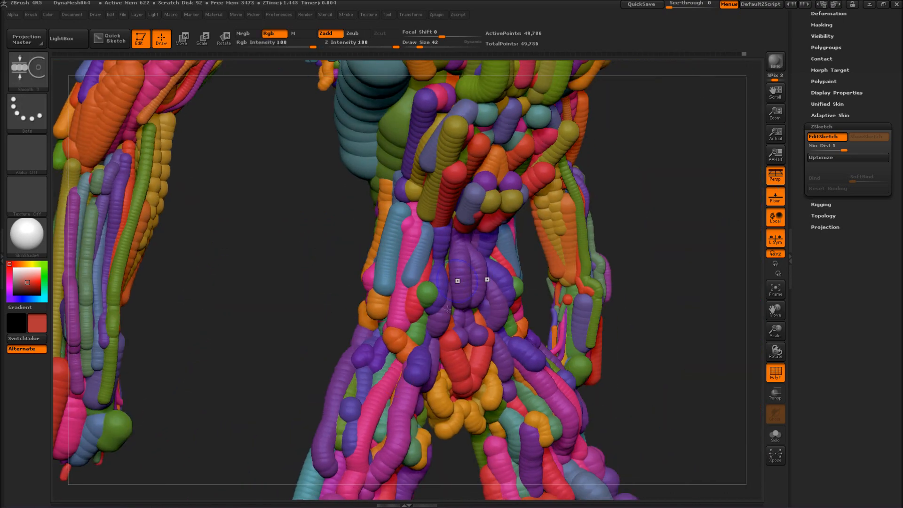
shift+drag(440, 428, 417, 432)
drag(301, 367, 248, 365)
key(ctrl+z)
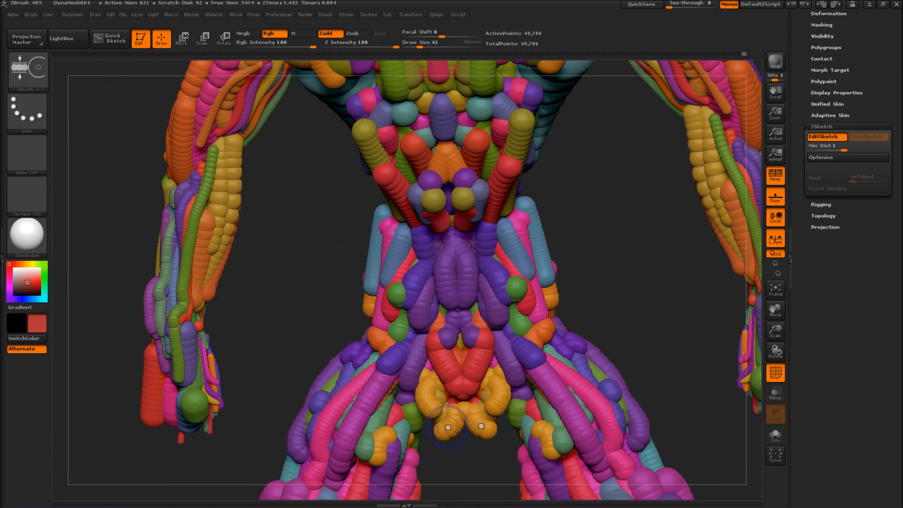
shift+drag(447, 425, 428, 433)
Step: Layer thin strands over the back of the pelvis and down the rear of both thighs at Draw Size 9
ctrl+right_drag(311, 318, 300, 353)
drag(296, 343, 417, 318)
drag(624, 275, 476, 327)
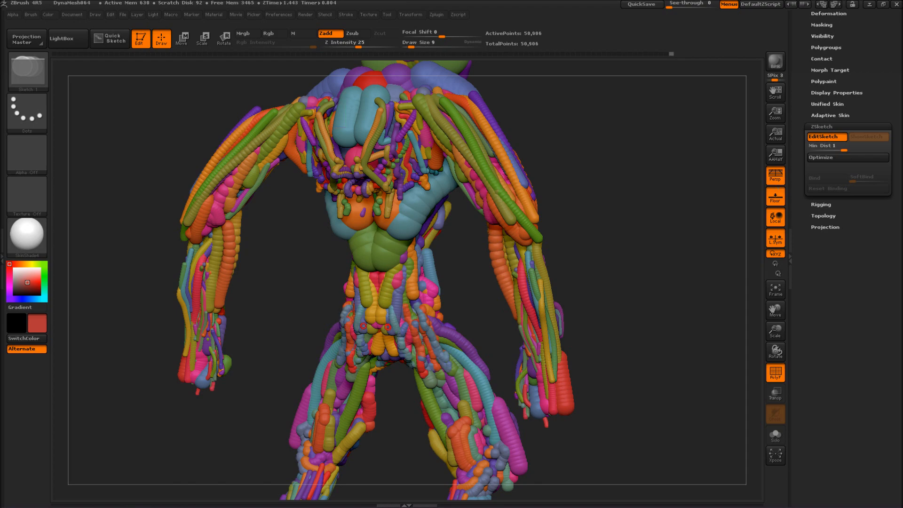
drag(455, 279, 405, 322)
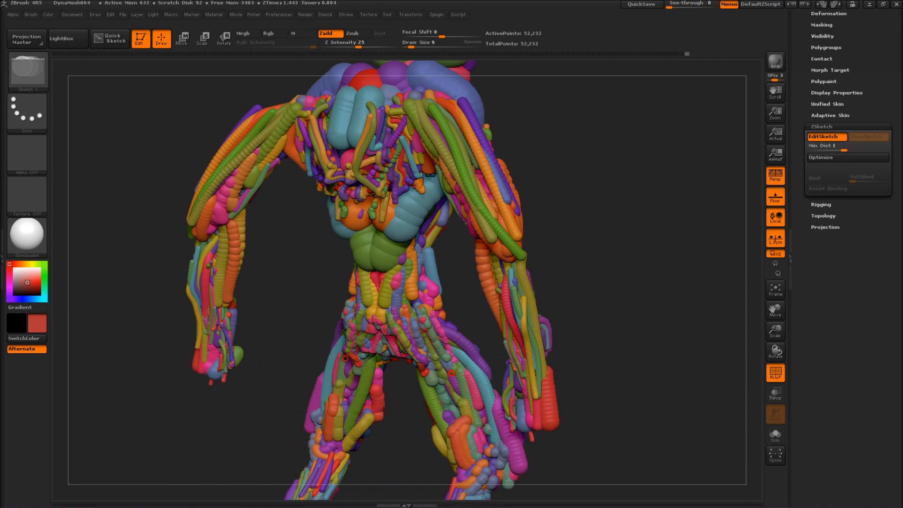
drag(463, 299, 449, 375)
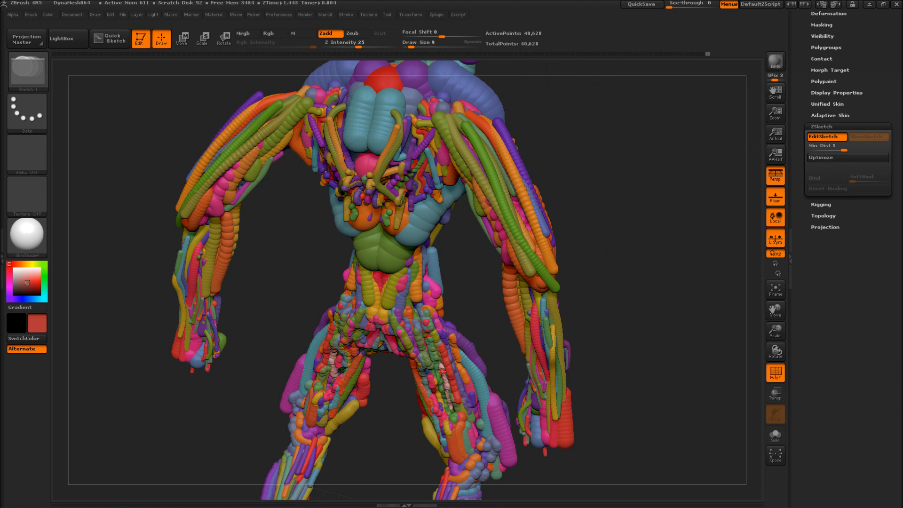
Step: Sketch thick tubes down the back and outer side of the thighs at Draw Size 28 and smooth them
drag(440, 370, 444, 370)
drag(441, 369, 453, 402)
drag(432, 352, 456, 407)
mouse_move(425, 356)
mouse_down()
mouse_move(443, 426)
mouse_move(449, 419)
mouse_up()
drag(447, 352, 455, 415)
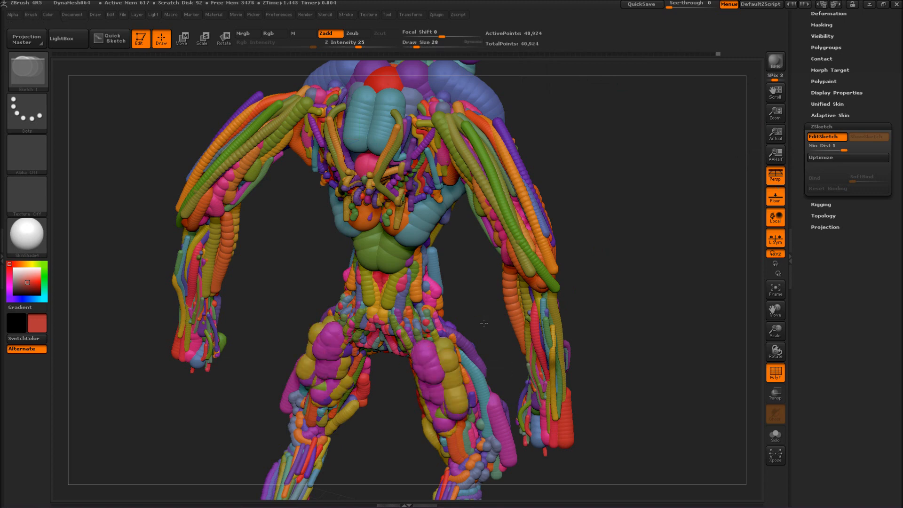
drag(484, 320, 451, 324)
shift+drag(432, 373, 429, 361)
mouse_move(480, 316)
mouse_down()
mouse_move(425, 310)
mouse_move(446, 310)
mouse_up()
mouse_move(457, 349)
mouse_down()
mouse_move(480, 443)
mouse_move(472, 400)
mouse_up()
mouse_move(544, 352)
mouse_down()
mouse_move(425, 306)
mouse_move(357, 324)
mouse_up()
Step: Build up the chest with thick tubes at Draw Size 28 and smooth them into the torso
drag(431, 219, 432, 266)
drag(524, 286, 451, 282)
drag(423, 223, 437, 277)
drag(410, 227, 415, 265)
drag(393, 301, 435, 301)
mouse_move(392, 223)
mouse_down()
mouse_move(393, 277)
mouse_move(369, 271)
mouse_up()
drag(399, 228, 400, 270)
mouse_move(407, 254)
shift+mouse_down()
mouse_move(388, 264)
mouse_move(406, 247)
shift+mouse_up()
drag(184, 324, 301, 315)
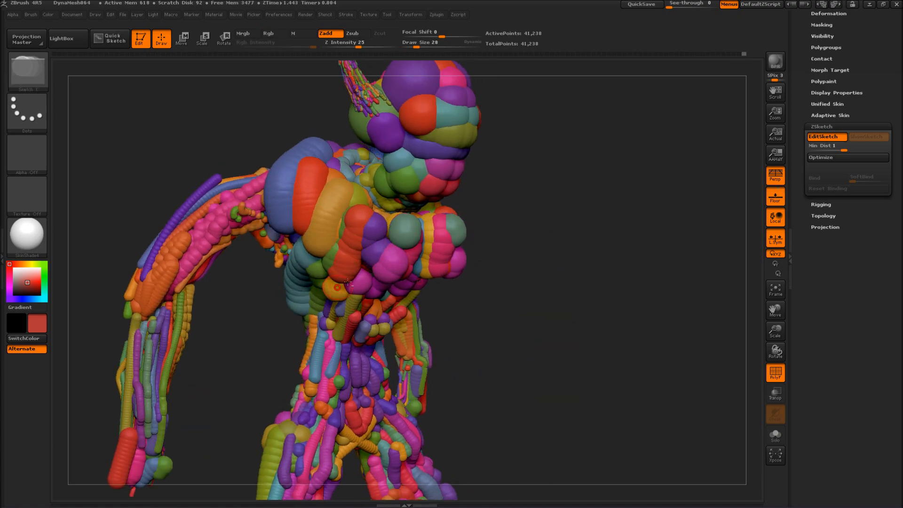
drag(404, 229, 393, 268)
drag(507, 291, 560, 291)
shift+drag(413, 238, 413, 256)
drag(410, 227, 403, 265)
Step: Shift the hands outward from the body with the Move tool at Draw Size 97
drag(532, 292, 456, 282)
mouse_move(499, 254)
mouse_down()
mouse_move(540, 249)
mouse_move(594, 218)
mouse_up()
drag(630, 266, 236, 200)
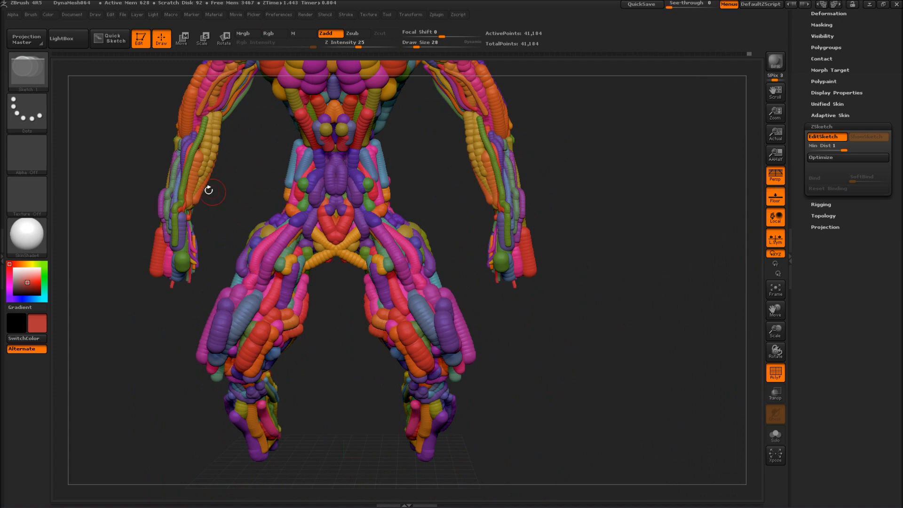
key(w)
scroll(199, 238, down, 1)
drag(194, 248, 165, 283)
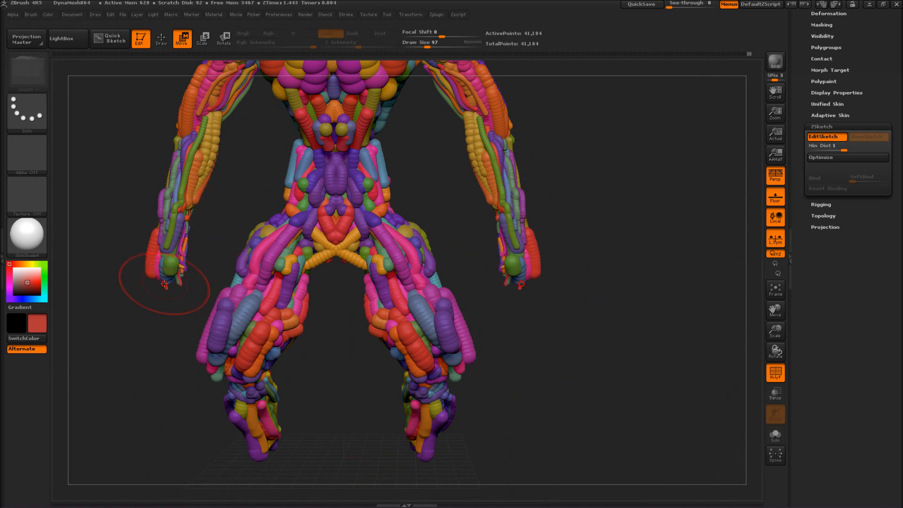
alt+drag(187, 234, 282, 292)
mouse_move(228, 341)
mouse_down()
mouse_move(215, 335)
mouse_move(296, 301)
mouse_move(244, 300)
mouse_up()
Step: Try a thick tube on the side of the hand at Draw Size 35 and smooth it
key(q)
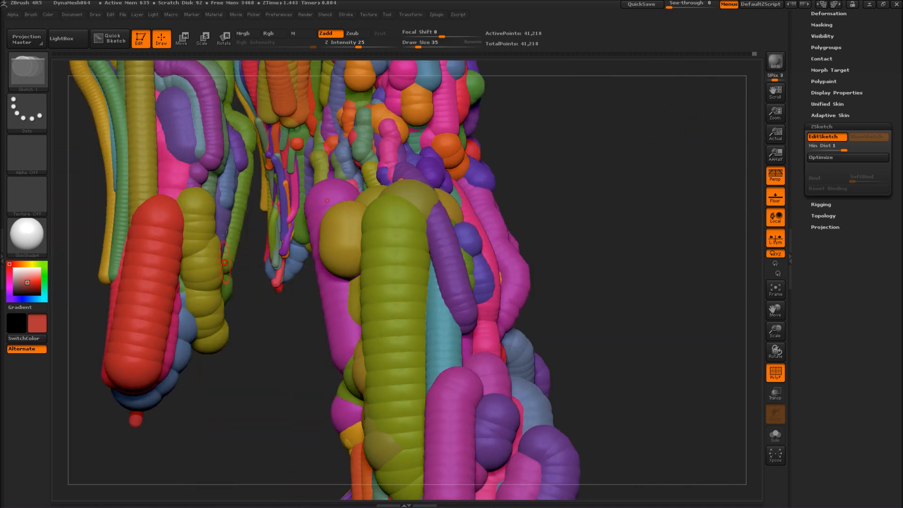
drag(263, 333, 310, 335)
shift+drag(211, 245, 206, 210)
drag(362, 270, 437, 271)
drag(198, 268, 196, 225)
mouse_move(423, 301)
alt+mouse_down()
mouse_move(464, 373)
mouse_move(526, 366)
alt+mouse_up()
Step: Try reworking the thick hand tubes with a larger brush and smooth them toward the wrist
drag(418, 47, 430, 47)
mouse_move(141, 184)
alt+mouse_down()
mouse_move(107, 179)
mouse_move(188, 202)
alt+mouse_up()
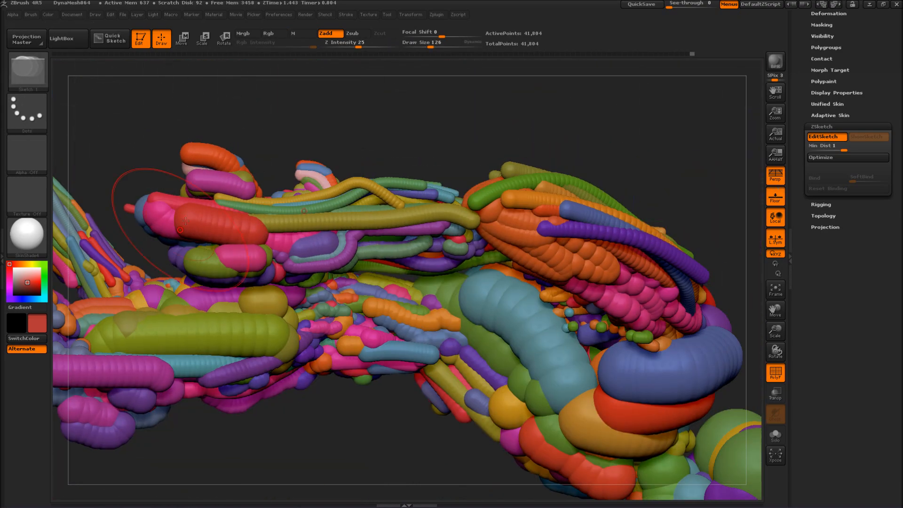
mouse_move(118, 221)
mouse_down()
mouse_move(123, 188)
mouse_move(134, 190)
mouse_up()
ctrl+right_drag(134, 189, 131, 191)
key(s)
drag(137, 196, 128, 196)
alt+drag(131, 206, 149, 213)
shift+drag(207, 209, 263, 245)
Step: Try covering the underside of the hand with thin strands at Draw Size 9
mouse_move(329, 282)
mouse_down()
mouse_move(314, 276)
mouse_move(321, 286)
mouse_up()
key(s)
drag(330, 216, 320, 216)
drag(372, 278, 349, 283)
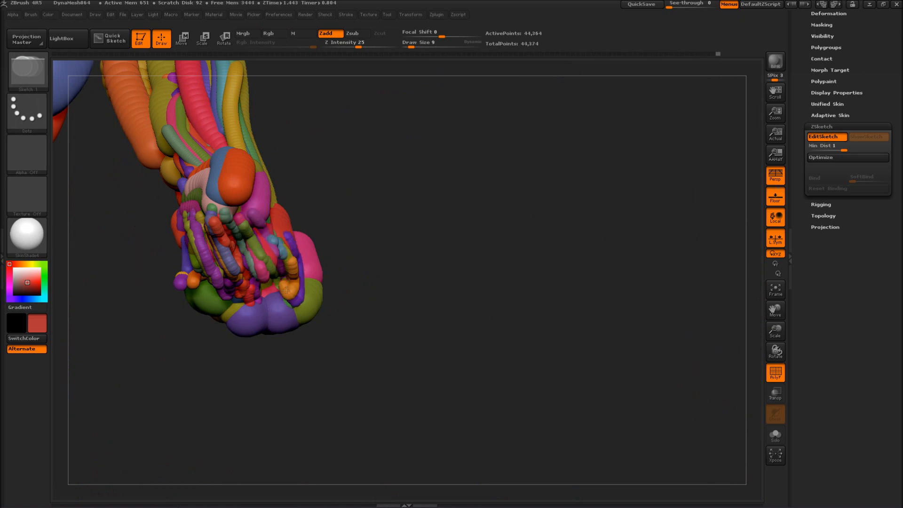
mouse_move(376, 238)
mouse_down()
mouse_move(324, 226)
mouse_move(379, 247)
mouse_move(266, 171)
mouse_move(287, 190)
mouse_up()
drag(243, 241, 239, 232)
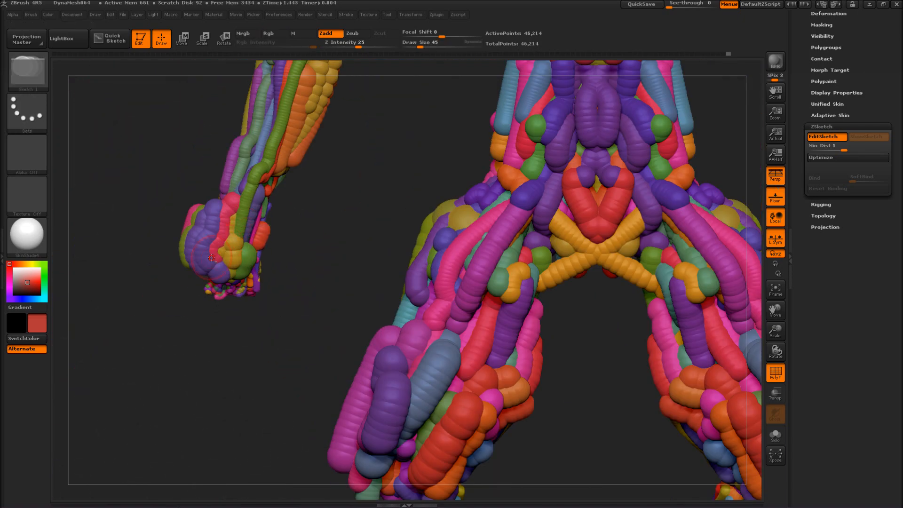
Step: Sketch a closed tube loop below the wrist as the palm outline at Draw Size 20 and start filling it
drag(236, 236, 271, 180)
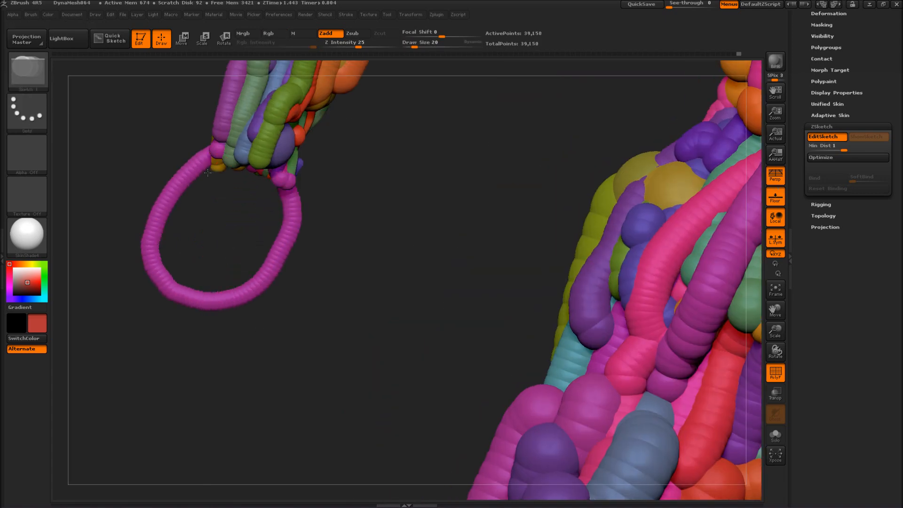
drag(208, 173, 277, 192)
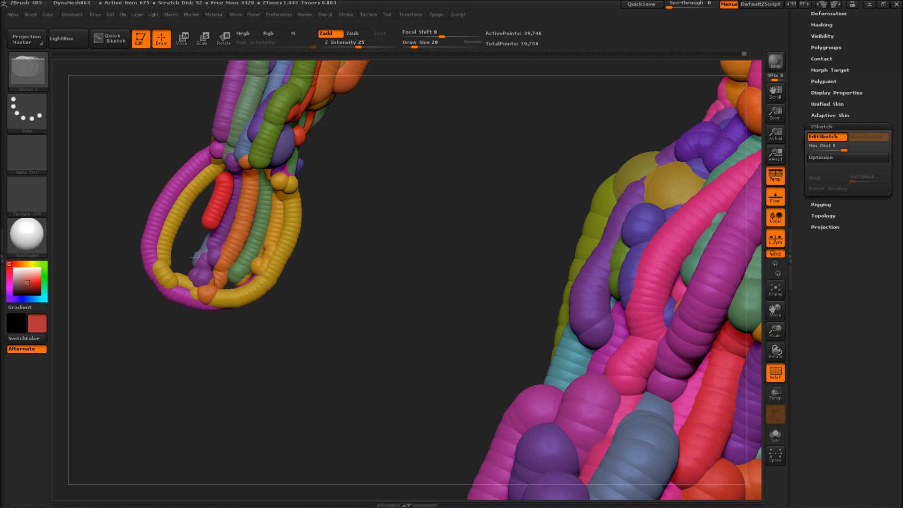
drag(326, 273, 344, 275)
drag(279, 182, 260, 279)
drag(294, 188, 260, 293)
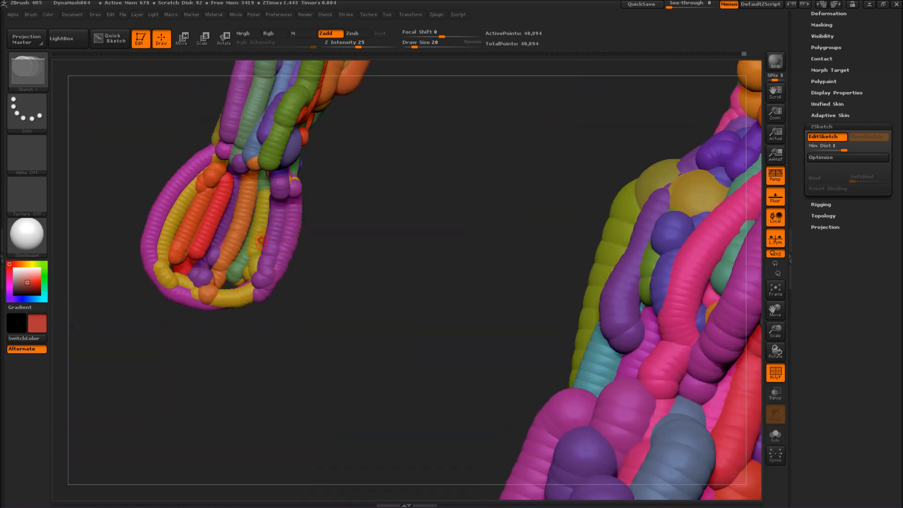
Step: Fill the palm outline with parallel tubes running from the wrist to the palm's lower edge at Draw Size 20
drag(263, 183, 246, 275)
mouse_move(242, 181)
mouse_down()
mouse_move(226, 301)
mouse_move(177, 278)
mouse_up()
mouse_move(218, 181)
mouse_down()
mouse_move(172, 282)
mouse_move(153, 267)
mouse_up()
mouse_move(219, 162)
mouse_down()
mouse_move(165, 249)
mouse_move(145, 258)
mouse_up()
drag(206, 162, 160, 271)
drag(216, 175, 173, 281)
drag(228, 175, 189, 267)
mouse_move(229, 181)
mouse_down()
mouse_move(203, 303)
mouse_move(206, 280)
mouse_up()
drag(245, 186, 219, 297)
drag(245, 190, 226, 282)
mouse_move(260, 182)
mouse_down()
mouse_move(239, 295)
mouse_move(249, 283)
mouse_up()
drag(278, 194, 255, 265)
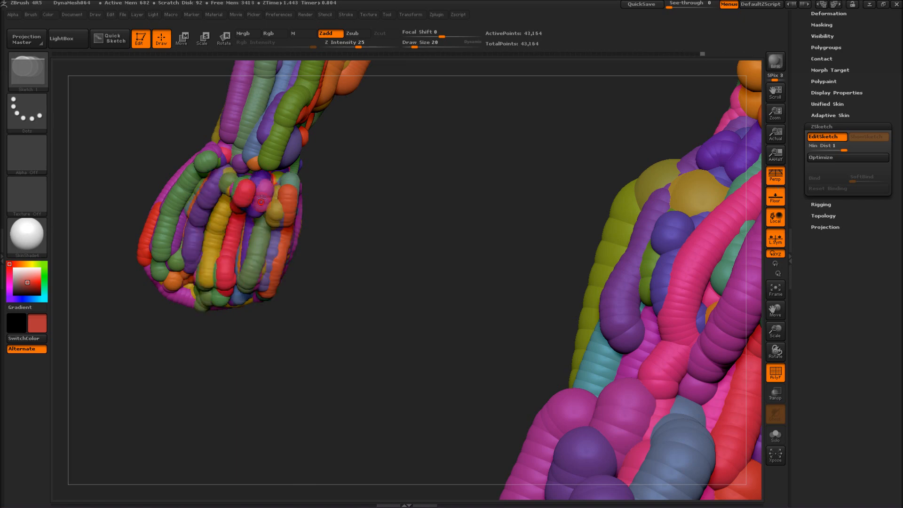
drag(197, 182, 161, 266)
Step: Add tubes along the thumb side of the palm and over its face at Draw Size 20, smoothing them together
drag(329, 330, 399, 329)
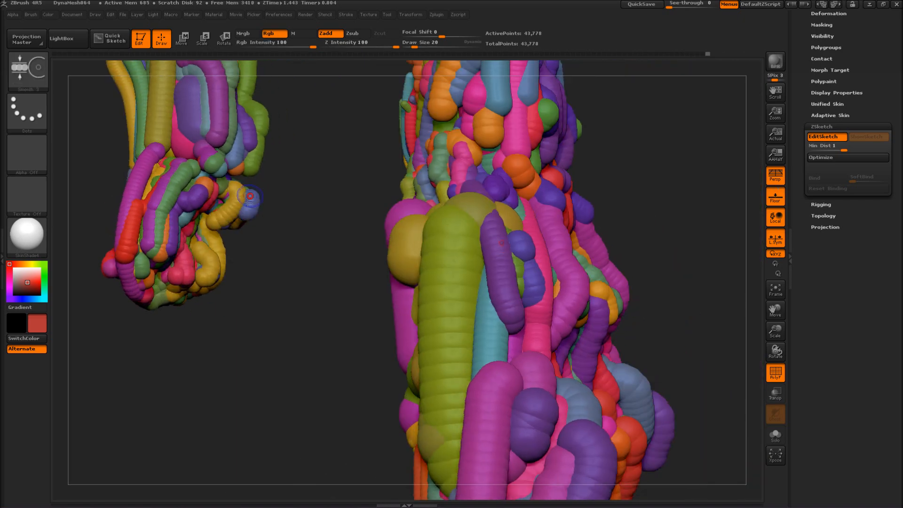
mouse_move(330, 329)
mouse_down()
mouse_move(263, 320)
mouse_move(329, 324)
mouse_up()
drag(210, 241, 220, 222)
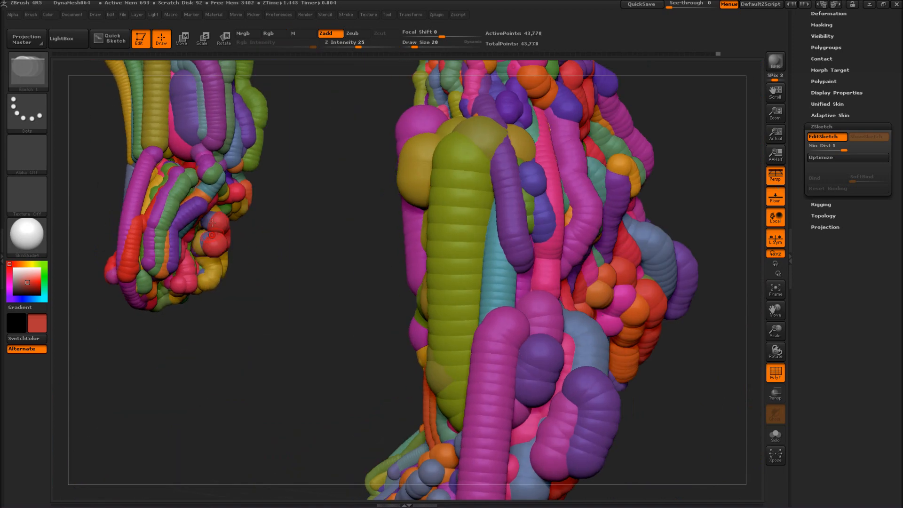
drag(329, 329, 282, 329)
drag(191, 207, 210, 247)
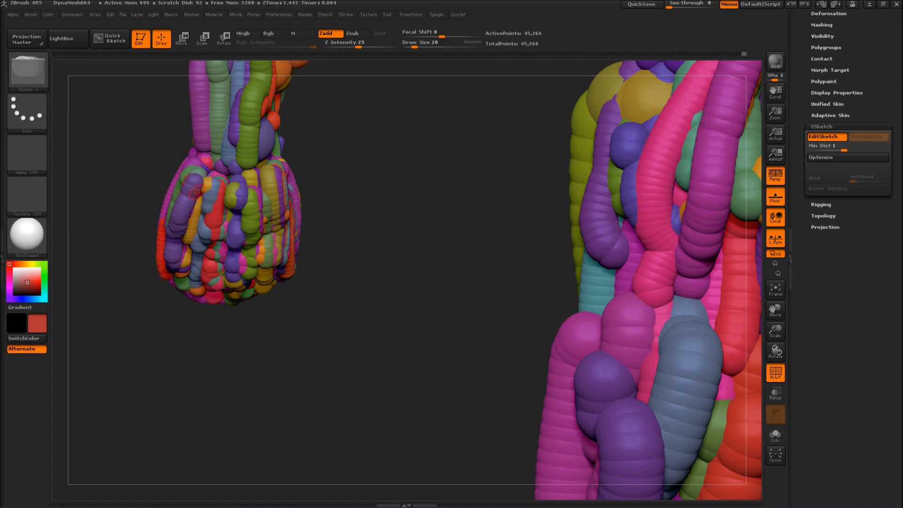
Step: Reshape the palm from several angles with the Move tool
mouse_move(339, 282)
mouse_down()
mouse_move(318, 300)
mouse_move(338, 348)
mouse_up()
key(w)
mouse_move(423, 301)
mouse_down()
mouse_move(498, 235)
mouse_move(502, 211)
mouse_up()
key(s)
alt+drag(423, 282, 590, 329)
drag(282, 272, 244, 263)
drag(228, 302, 234, 304)
mouse_move(287, 380)
mouse_down()
mouse_move(192, 380)
mouse_move(157, 336)
mouse_move(202, 301)
mouse_up()
alt+drag(470, 301, 517, 329)
drag(266, 282, 233, 294)
Step: Return to drawing and smooth the palm tubes from several sides at Draw Size 175
click(161, 38)
shift+drag(240, 226, 244, 329)
drag(564, 301, 442, 278)
shift+drag(263, 226, 282, 301)
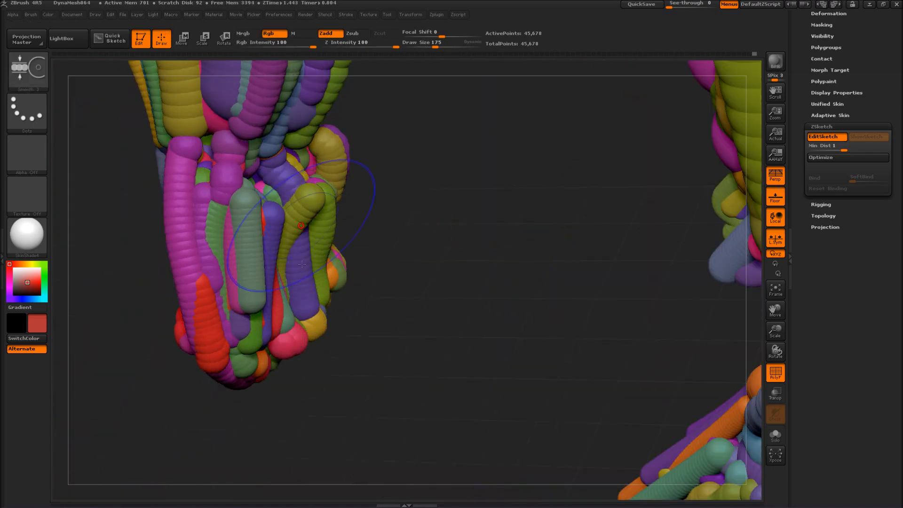
drag(518, 282, 433, 280)
mouse_move(291, 187)
shift+mouse_down()
mouse_move(303, 277)
mouse_move(244, 306)
mouse_move(338, 226)
mouse_move(327, 319)
mouse_move(263, 310)
shift+mouse_up()
drag(470, 329, 433, 339)
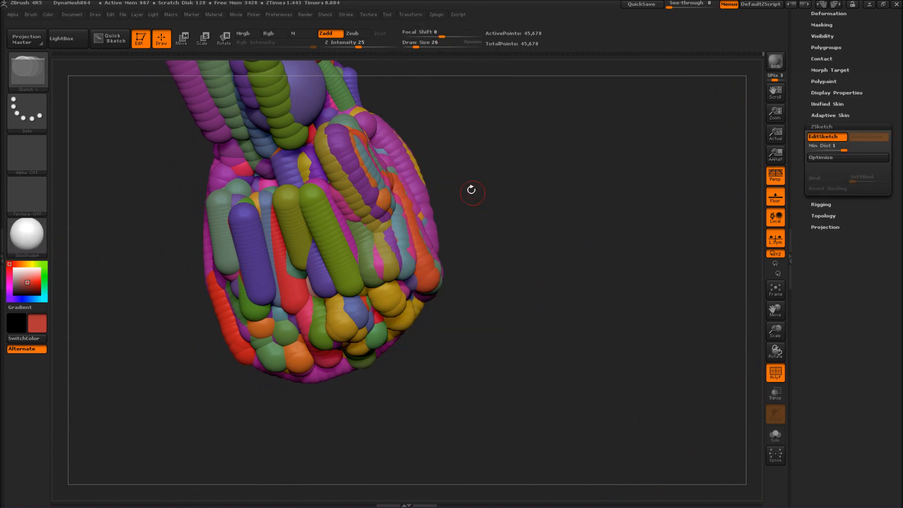
Step: Sketch a thumb of short layered tubes extending from the side of the palm at Draw Size 26
mouse_move(369, 133)
mouse_down()
mouse_move(398, 194)
mouse_move(411, 187)
mouse_up()
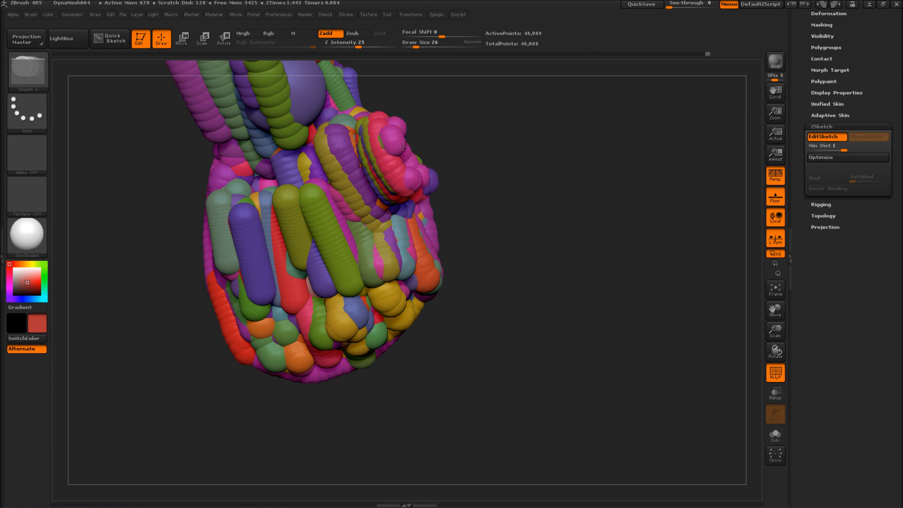
drag(427, 134, 443, 165)
drag(649, 240, 487, 258)
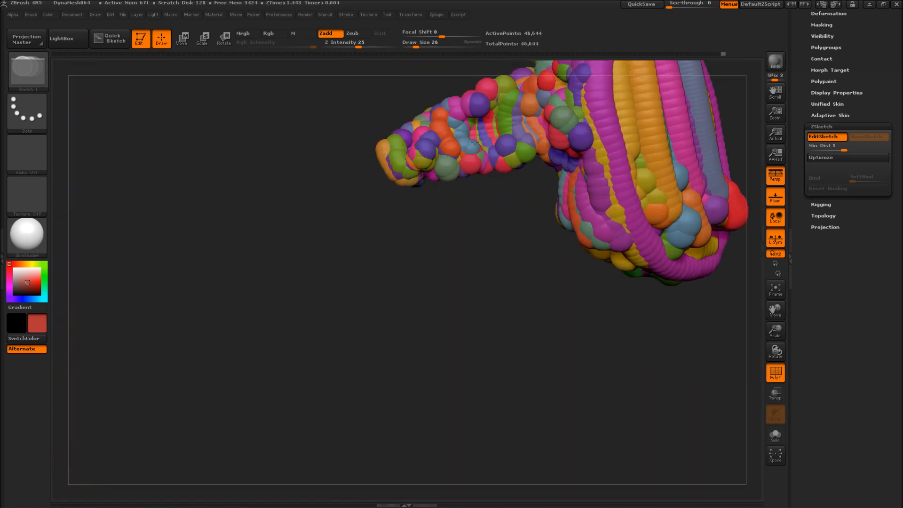
drag(402, 173, 403, 177)
mouse_move(527, 225)
mouse_down()
mouse_move(413, 222)
mouse_move(338, 276)
mouse_move(374, 349)
mouse_up()
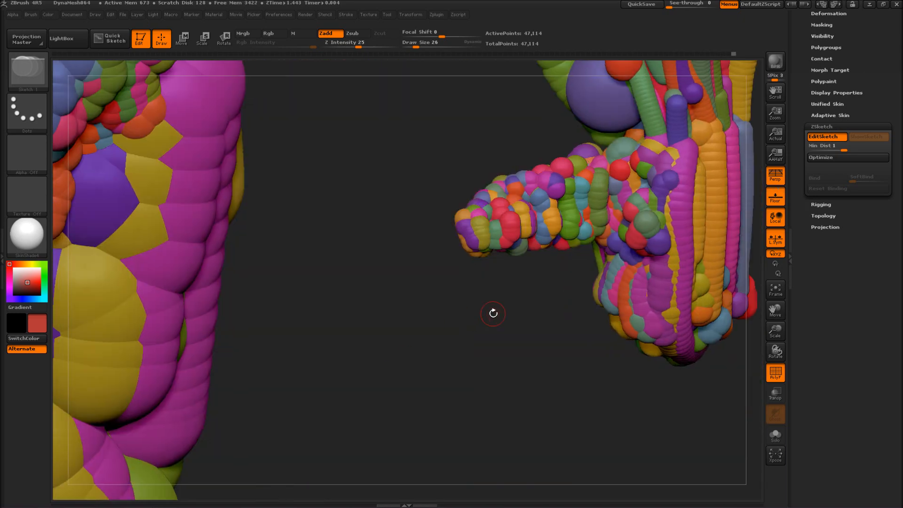
Step: Adjust the palm edge and the thumb's shape with the Move tool
key(w)
drag(676, 232, 646, 236)
mouse_move(530, 308)
mouse_down()
mouse_move(550, 301)
mouse_move(527, 329)
mouse_up()
key(s)
mouse_move(548, 190)
mouse_down()
mouse_move(517, 235)
mouse_move(531, 165)
mouse_move(511, 174)
mouse_move(536, 212)
mouse_move(580, 207)
mouse_up()
Step: Sketch the first finger in short layered tubes extending from the palm's lower edge
click(159, 45)
alt+drag(355, 324, 126, 224)
key(s)
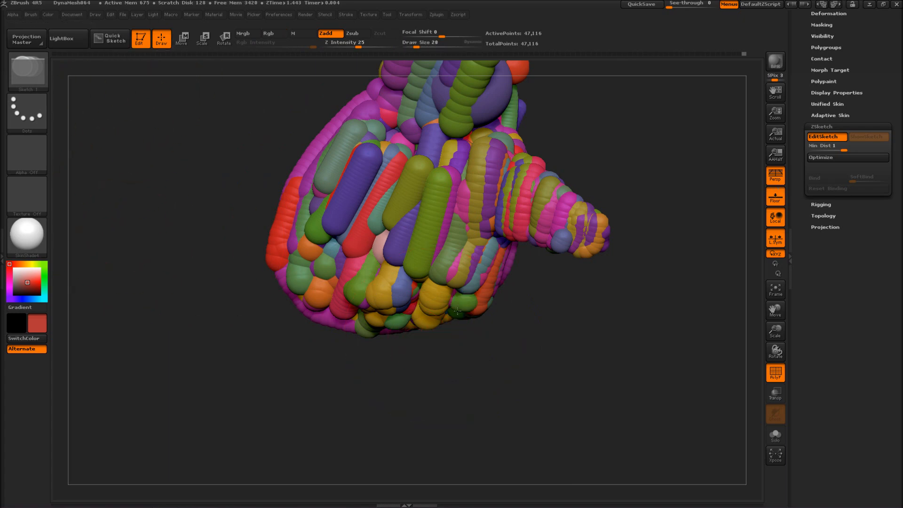
drag(505, 380, 649, 380)
mouse_move(473, 389)
mouse_down()
mouse_move(484, 349)
mouse_move(298, 372)
mouse_move(239, 313)
mouse_move(211, 320)
mouse_up()
Step: Reposition the first finger and the adjoining palm edge with the Move tool at Draw Size 197
key(w)
key(s)
drag(330, 351, 350, 351)
drag(420, 349, 438, 356)
drag(359, 401, 225, 395)
drag(437, 357, 463, 355)
drag(472, 315, 488, 313)
drag(559, 362, 658, 367)
Step: Refine the palm rim and the base of the first finger from several angles with the Move tool
mouse_move(574, 343)
alt+mouse_down()
mouse_move(574, 376)
mouse_move(574, 302)
mouse_move(401, 313)
alt+mouse_up()
drag(413, 264, 399, 263)
mouse_move(282, 282)
mouse_down()
mouse_move(374, 256)
mouse_move(442, 283)
mouse_move(426, 289)
mouse_move(423, 277)
mouse_up()
mouse_move(310, 276)
mouse_down()
mouse_move(301, 232)
mouse_move(561, 349)
mouse_move(541, 310)
mouse_move(457, 350)
mouse_up()
drag(472, 311, 460, 316)
drag(483, 246, 471, 242)
mouse_move(559, 301)
mouse_down()
mouse_move(500, 328)
mouse_move(510, 364)
mouse_up()
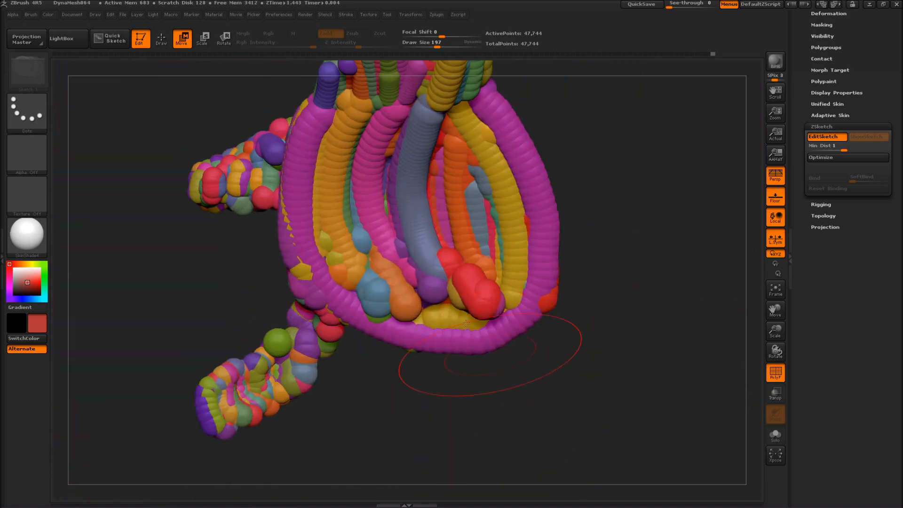
Step: Return to drawing and build up the first finger with short overlapping tubes at Draw Size 42
key(q)
mouse_move(52, 230)
mouse_down()
mouse_move(207, 258)
mouse_move(173, 136)
mouse_up()
key(s)
drag(232, 390, 249, 397)
drag(258, 388, 311, 308)
drag(188, 301, 221, 282)
mouse_move(287, 311)
mouse_down()
mouse_move(293, 301)
mouse_move(287, 371)
mouse_up()
drag(263, 350, 275, 369)
mouse_move(247, 395)
mouse_down()
mouse_move(250, 368)
mouse_move(277, 355)
mouse_up()
mouse_move(329, 423)
mouse_down()
mouse_move(403, 417)
mouse_move(151, 273)
mouse_up()
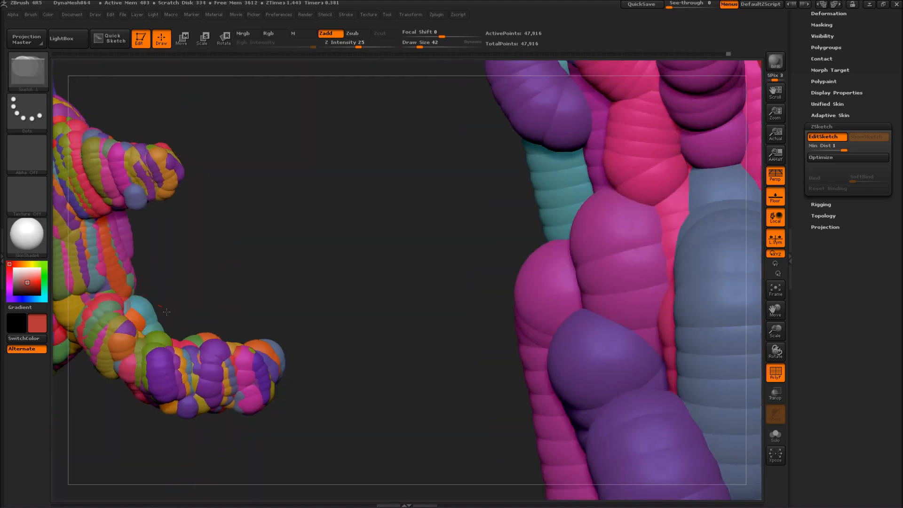
Step: Sketch a second finger of short, thick tubes below the middle of the palm and smooth its joints
drag(274, 308, 404, 329)
mouse_move(313, 302)
shift+mouse_down()
mouse_move(292, 311)
mouse_move(282, 296)
shift+mouse_up()
mouse_move(212, 390)
mouse_down()
mouse_move(274, 375)
mouse_move(277, 347)
mouse_up()
key(ctrl+z)
mouse_move(274, 407)
mouse_down()
mouse_move(233, 470)
mouse_move(245, 455)
mouse_move(211, 448)
mouse_up()
alt+drag(165, 468, 193, 404)
mouse_move(269, 391)
shift+mouse_down()
mouse_move(249, 414)
mouse_move(277, 399)
shift+mouse_up()
mouse_move(376, 376)
mouse_down()
mouse_move(474, 371)
mouse_move(423, 390)
mouse_up()
drag(193, 404, 258, 409)
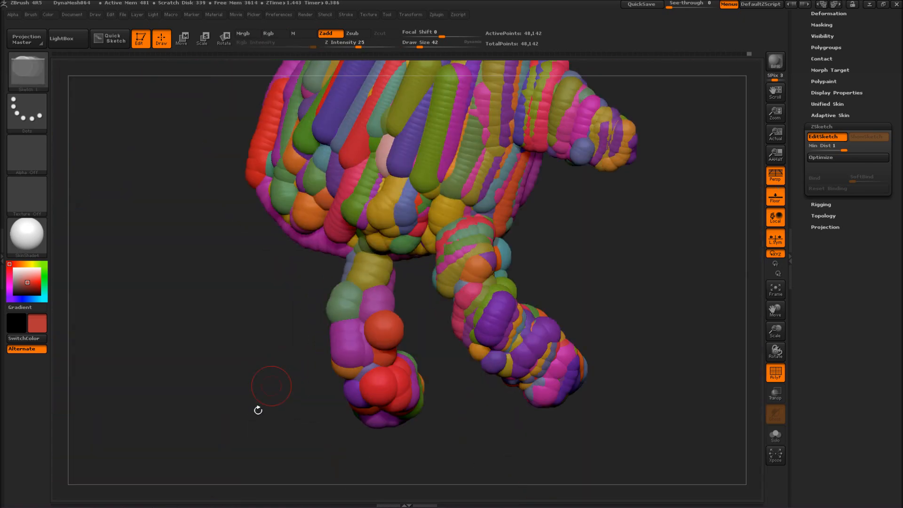
Step: Enlarge the brush and adjust the second finger's shape with the Move tool
key(w)
key(s)
drag(230, 250, 255, 250)
mouse_move(353, 349)
mouse_down()
mouse_move(371, 348)
mouse_move(365, 378)
mouse_move(354, 378)
mouse_up()
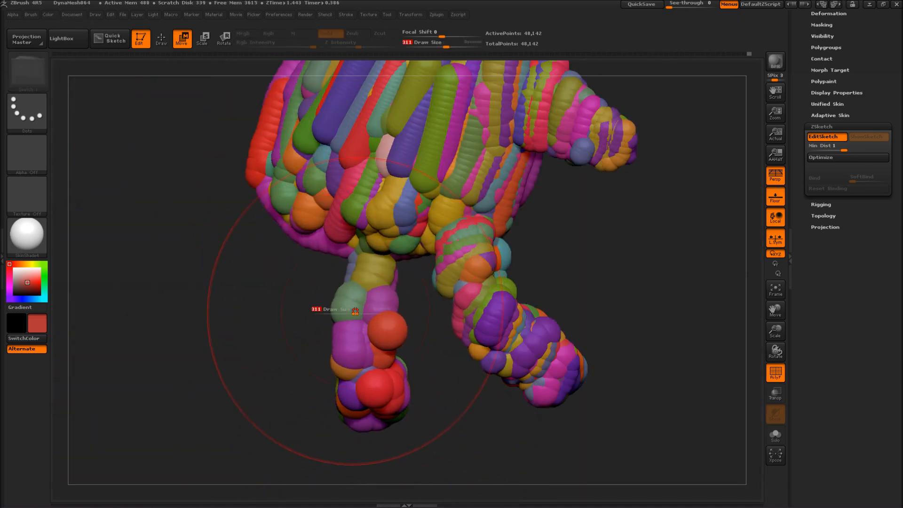
Step: Sketch long tubes down the second finger at Draw Size 32 and smooth them into the joints
key(q)
drag(339, 249, 330, 285)
shift+drag(330, 285, 333, 258)
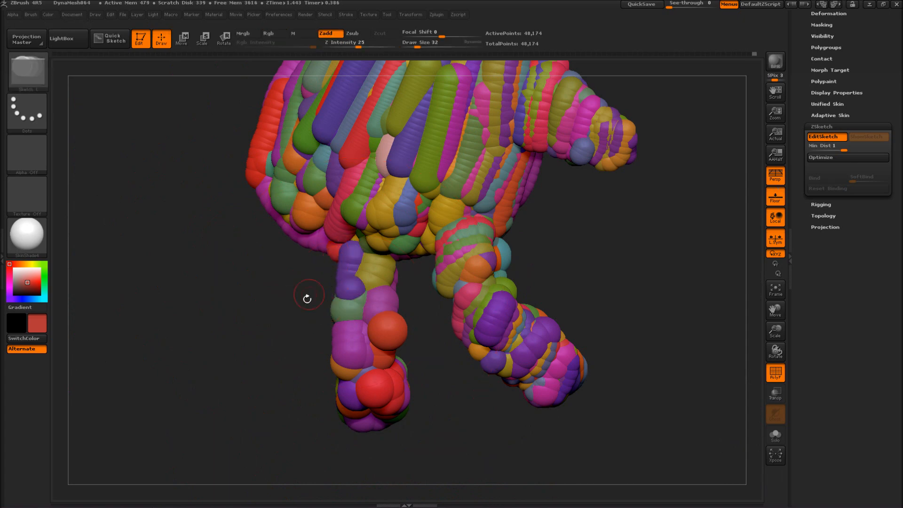
drag(307, 298, 320, 328)
mouse_move(355, 267)
mouse_down()
mouse_move(351, 383)
mouse_move(348, 306)
mouse_up()
mouse_move(305, 308)
mouse_down()
mouse_move(283, 313)
mouse_move(303, 313)
mouse_up()
drag(357, 272, 374, 390)
shift+drag(375, 391, 375, 290)
drag(304, 308, 329, 309)
drag(398, 278, 412, 378)
shift+drag(412, 378, 409, 313)
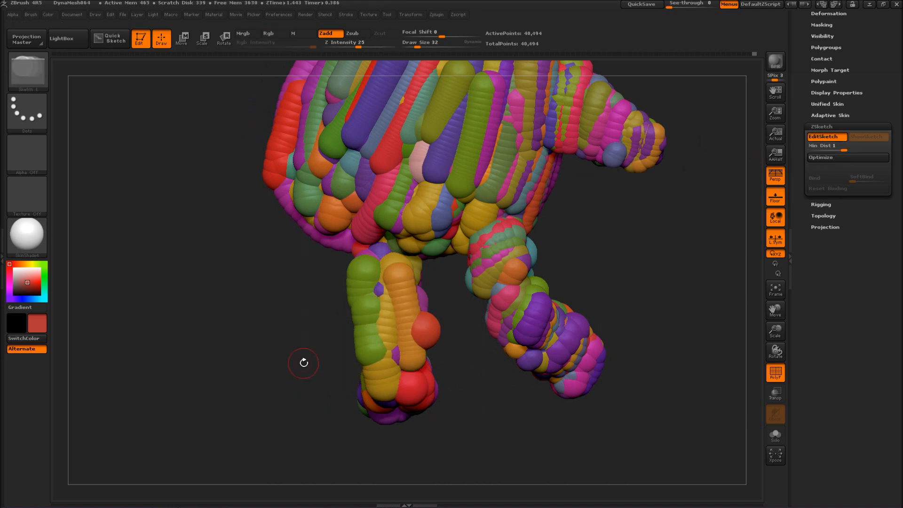
Step: Sketch a third finger of layered tubes from the outer corner of the palm and smooth it
drag(337, 244, 324, 238)
mouse_move(267, 178)
mouse_down()
mouse_move(232, 323)
mouse_move(202, 378)
mouse_move(217, 348)
mouse_up()
drag(306, 329, 470, 324)
mouse_move(187, 349)
mouse_down()
mouse_move(164, 371)
mouse_move(163, 347)
mouse_move(162, 364)
mouse_up()
mouse_move(316, 289)
mouse_down()
mouse_move(689, 219)
mouse_move(443, 334)
mouse_move(347, 319)
mouse_move(285, 282)
mouse_move(281, 244)
mouse_move(282, 282)
mouse_move(305, 331)
mouse_move(332, 262)
mouse_move(371, 287)
mouse_move(357, 263)
mouse_move(325, 282)
mouse_up()
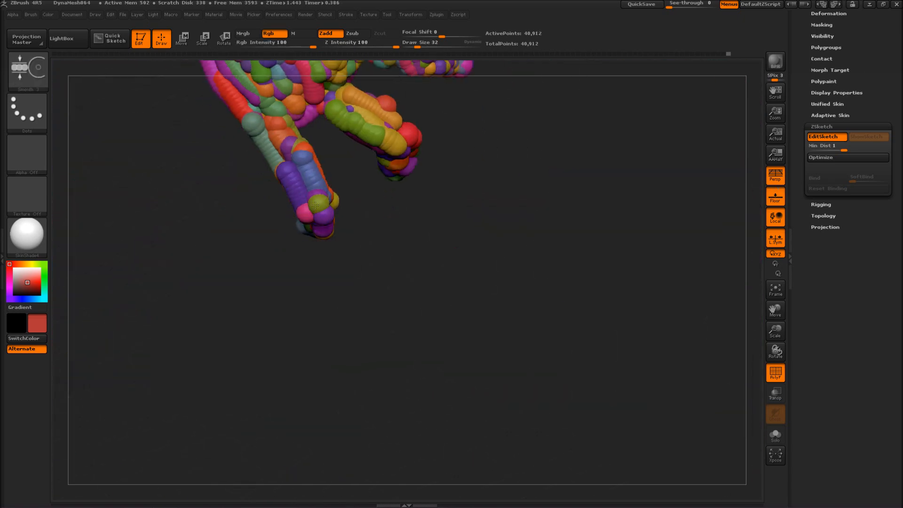
drag(317, 206, 411, 277)
shift+drag(349, 192, 340, 169)
Step: Build up the third finger's tip with short tubes at Draw Size 32, smooth them and undo the unwanted stroke
drag(263, 278, 339, 286)
mouse_move(356, 203)
mouse_down()
mouse_move(309, 206)
mouse_move(329, 250)
mouse_move(339, 369)
mouse_move(381, 306)
mouse_up()
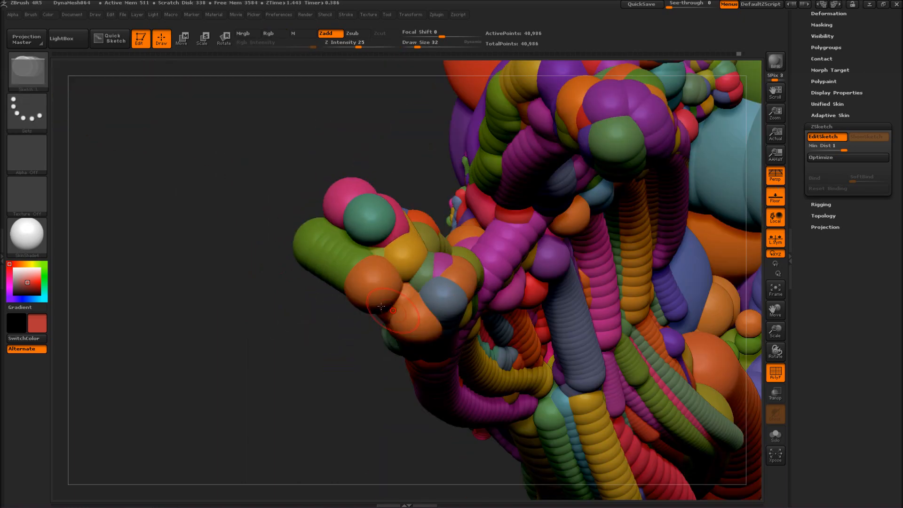
shift+drag(350, 268, 360, 265)
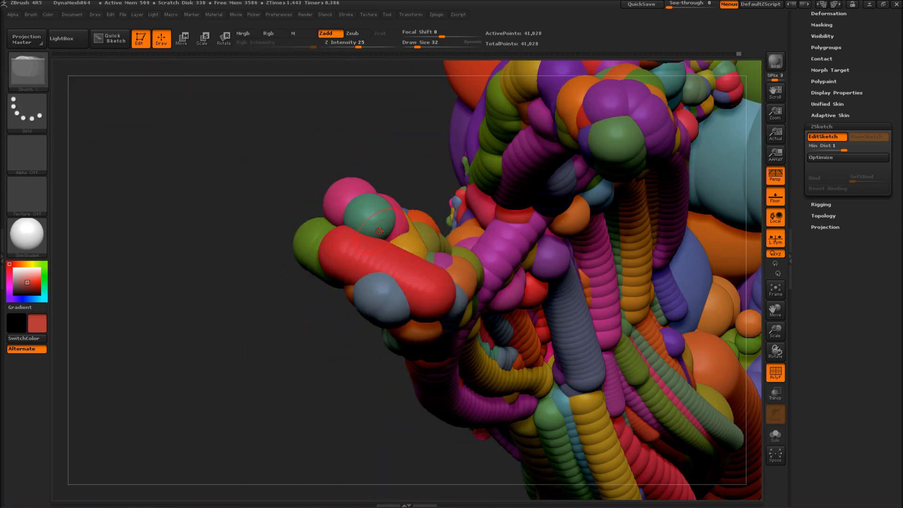
drag(339, 331, 346, 270)
key(ctrl+z)
mouse_move(399, 362)
mouse_down()
mouse_move(361, 342)
mouse_move(414, 352)
mouse_up()
Step: Adjust the position of the fingers seen from the side with the Move tool
key(w)
key(s)
mouse_move(414, 351)
mouse_down()
mouse_move(454, 412)
mouse_move(395, 381)
mouse_move(374, 423)
mouse_up()
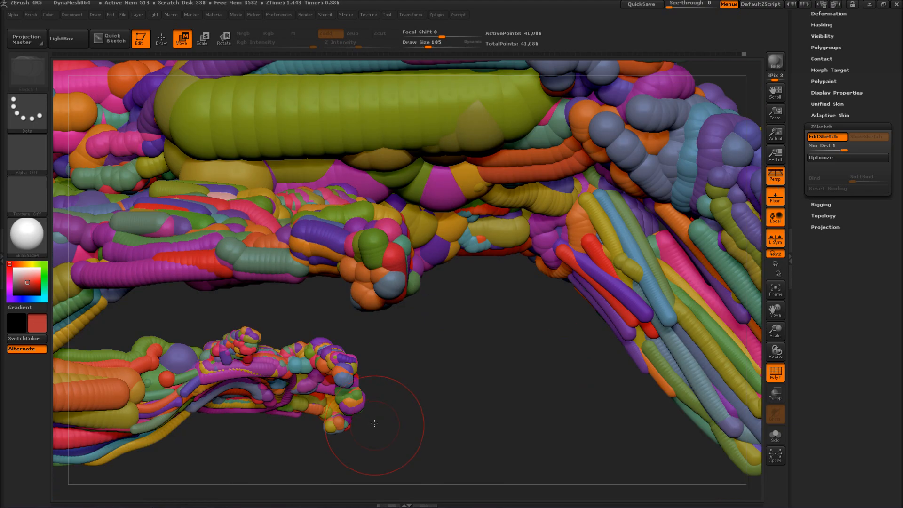
drag(461, 306, 506, 355)
Step: Sketch a tube bridging the palm's outer rim and the third finger, undoing the unwanted attempts
key(q)
drag(222, 141, 297, 311)
alt+drag(220, 335, 226, 367)
mouse_move(376, 188)
mouse_down()
mouse_move(350, 372)
mouse_move(390, 212)
mouse_move(344, 369)
mouse_up()
key(ctrl+z)
key(ctrl+z)
mouse_move(369, 202)
mouse_down()
mouse_move(362, 396)
mouse_move(372, 268)
mouse_up()
Step: Adjust the spread and curve of the fingers with the Move tool at a larger Draw Size
key(w)
scroll(348, 267, down, 1)
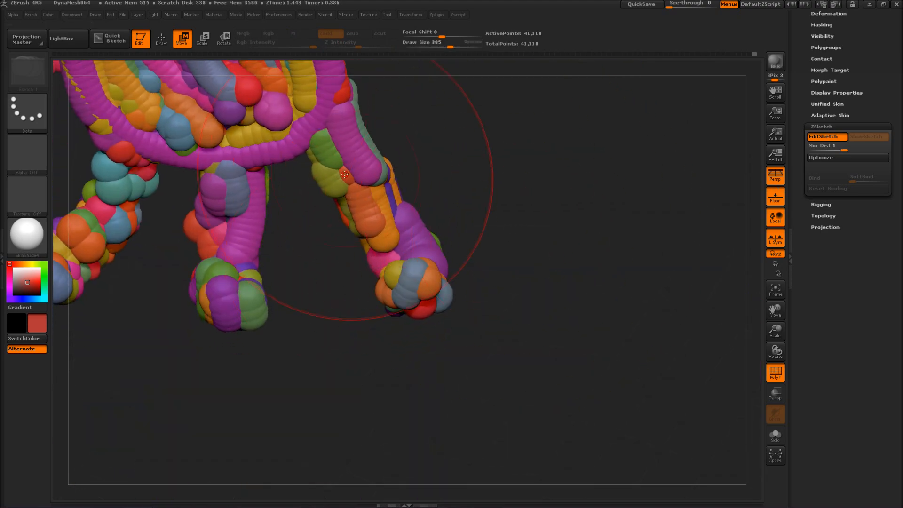
alt+drag(301, 293, 452, 391)
drag(531, 332, 504, 278)
drag(564, 240, 182, 206)
alt+drag(236, 263, 356, 363)
alt+drag(658, 292, 254, 367)
drag(593, 264, 623, 241)
Step: Adjust the hand and arm silhouette from other sides of the figure with the Move tool
drag(626, 339, 423, 203)
alt+drag(587, 141, 413, 252)
drag(269, 254, 268, 225)
drag(409, 226, 188, 301)
drag(245, 231, 242, 256)
alt+drag(155, 282, 141, 235)
drag(495, 208, 541, 217)
alt+drag(405, 330, 439, 276)
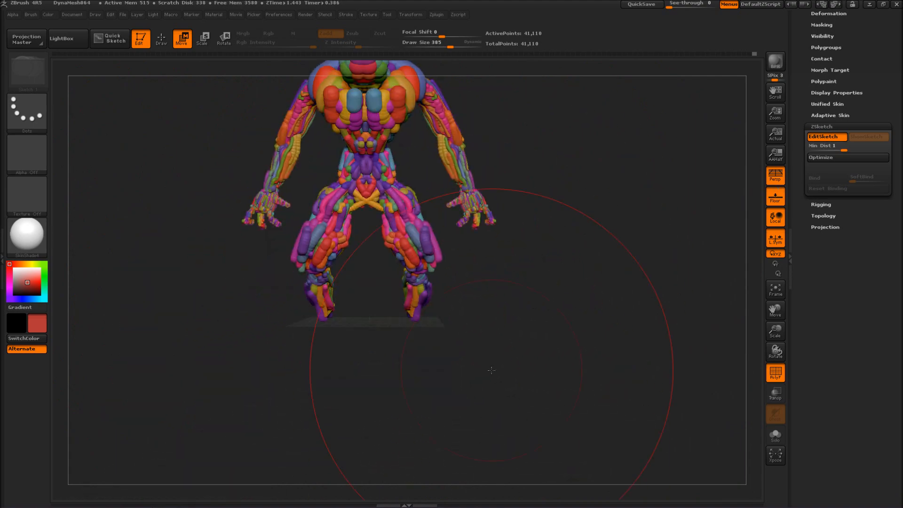
Step: Sketch short, thin layered tubes over the upper calf just below the knee
alt+drag(502, 389, 539, 237)
drag(536, 301, 484, 323)
alt+drag(483, 188, 555, 414)
mouse_move(325, 372)
mouse_down()
mouse_move(399, 363)
mouse_move(515, 318)
mouse_up()
alt+drag(482, 324, 436, 252)
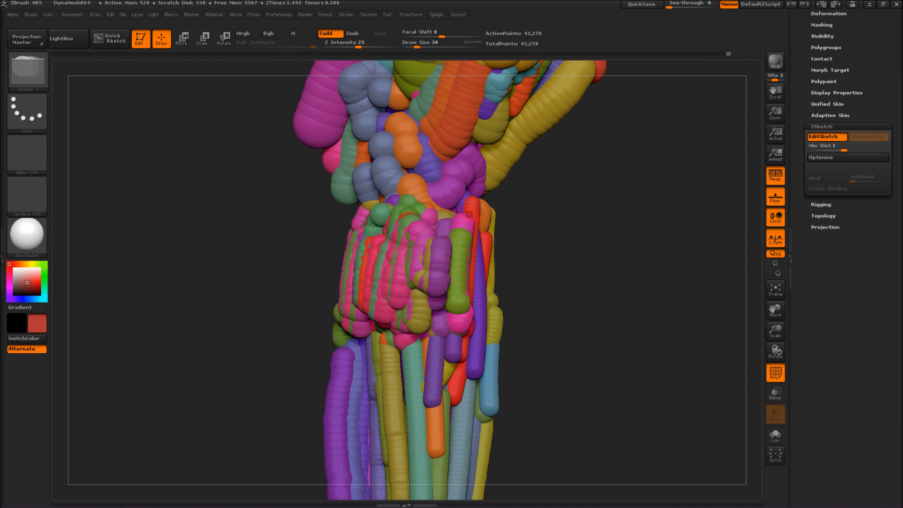
drag(488, 224, 439, 304)
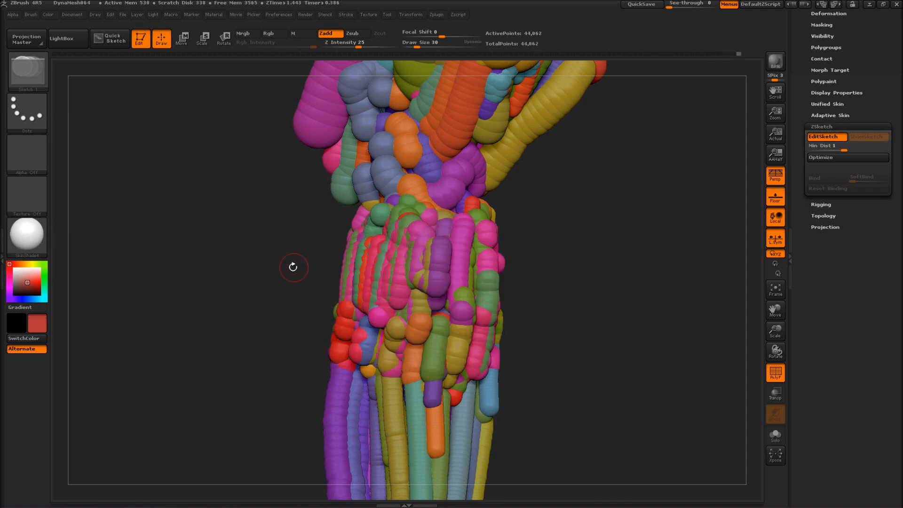
drag(318, 287, 461, 309)
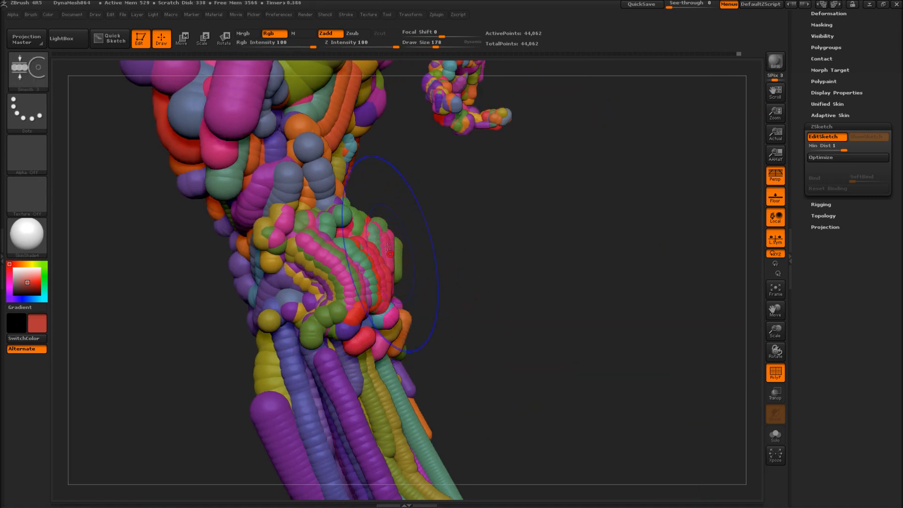
Step: Try reshaping the tubes below the knee, and undo the latest tube and shape edits there
mouse_move(449, 289)
alt+mouse_down()
mouse_move(423, 288)
mouse_move(390, 262)
alt+mouse_up()
alt+drag(497, 376, 483, 278)
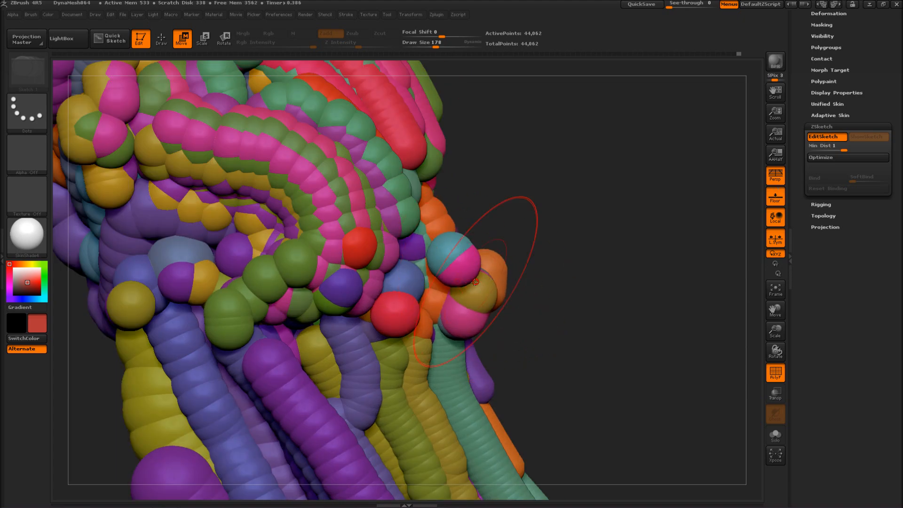
key(ctrl+z)
key(ctrl+z)
key(ctrl+z)
key(ctrl+z)
key(ctrl+z)
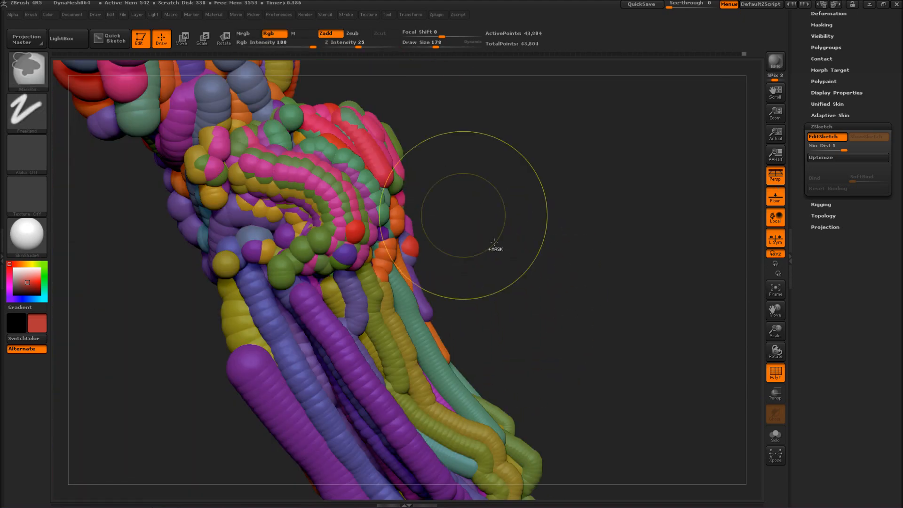
Step: Adjust the shape of the lower legs from several sides with the Move tool
alt+drag(494, 242, 592, 359)
alt+drag(357, 409, 333, 335)
key(w)
drag(389, 332, 392, 353)
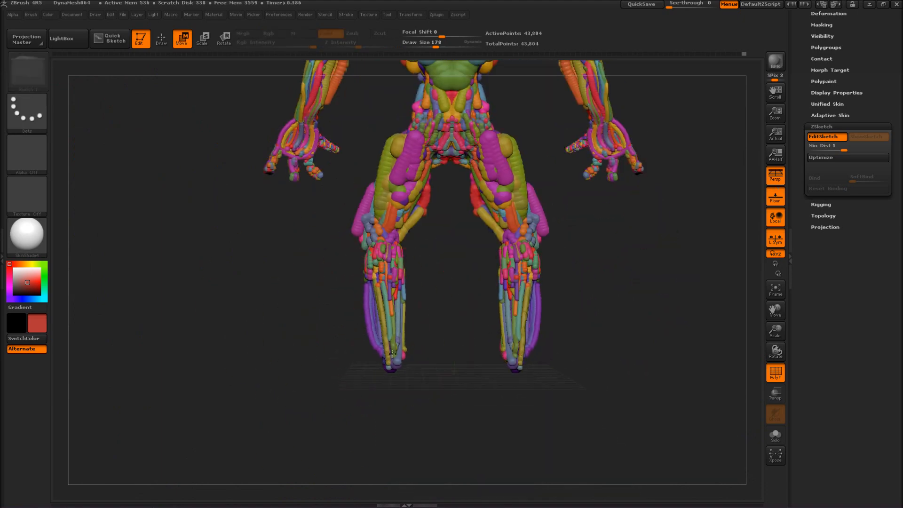
drag(446, 294, 527, 395)
drag(401, 325, 397, 418)
drag(466, 438, 373, 353)
drag(497, 316, 458, 362)
Step: Frame the whole figure and examine its proportions from the side and front
alt+drag(416, 225, 363, 288)
key(f)
drag(236, 236, 204, 423)
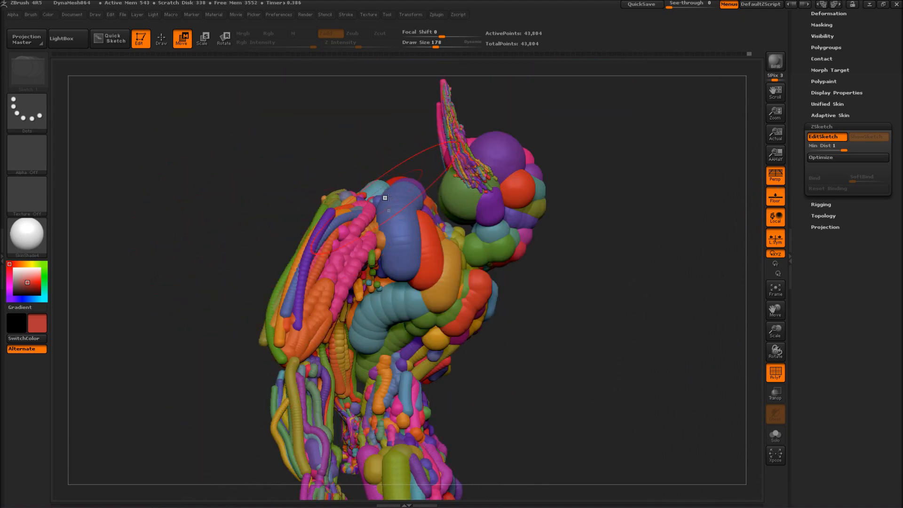
drag(186, 199, 235, 175)
alt+drag(235, 175, 244, 264)
mouse_move(548, 430)
mouse_down()
mouse_move(531, 400)
mouse_move(520, 419)
mouse_move(575, 418)
mouse_up()
click(161, 40)
mouse_move(555, 126)
mouse_down()
mouse_move(483, 125)
mouse_move(625, 141)
mouse_move(555, 117)
mouse_up()
Step: Step forward through the undo history to the latest state, examining how the chest, shoulders, legs and feet develop
mouse_move(449, 56)
mouse_down()
mouse_move(651, 262)
mouse_move(636, 242)
mouse_up()
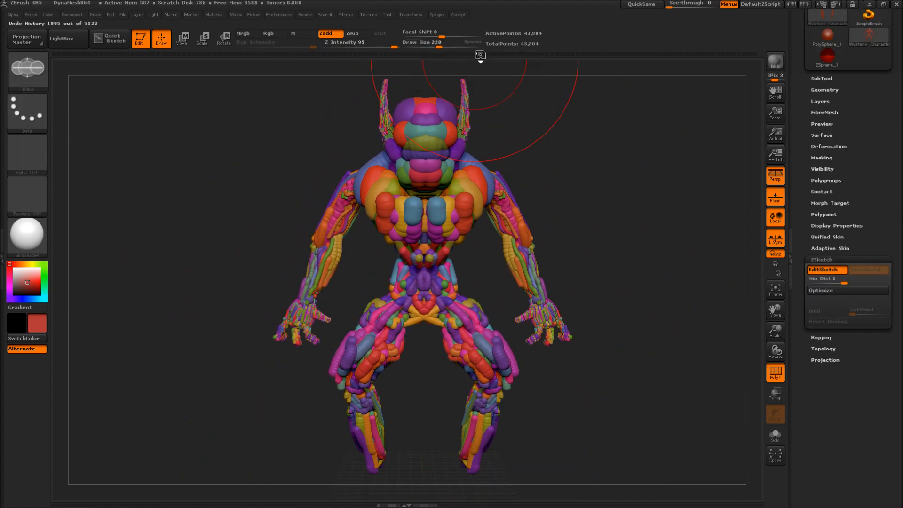
drag(480, 56, 518, 56)
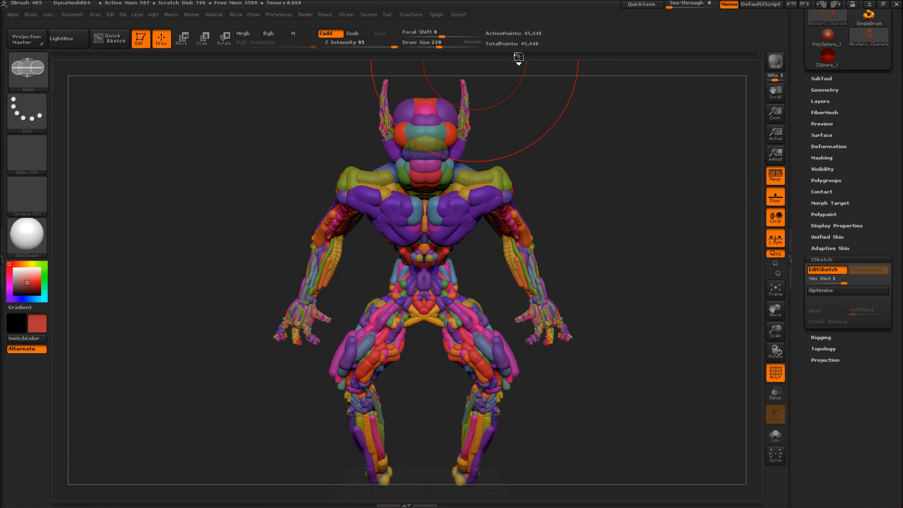
mouse_move(610, 368)
alt+right_down()
mouse_move(604, 252)
mouse_move(625, 261)
alt+right_up()
drag(547, 54, 592, 59)
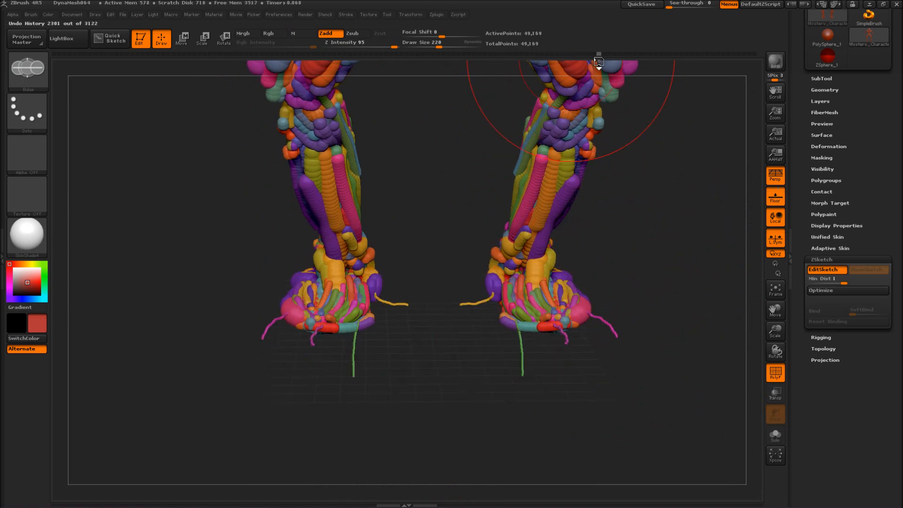
drag(616, 287, 385, 204)
mouse_move(609, 55)
mouse_down()
mouse_move(632, 62)
mouse_move(737, 55)
mouse_up()
mouse_move(677, 179)
mouse_down()
mouse_move(470, 283)
mouse_move(274, 331)
mouse_move(305, 325)
mouse_up()
drag(740, 52, 754, 54)
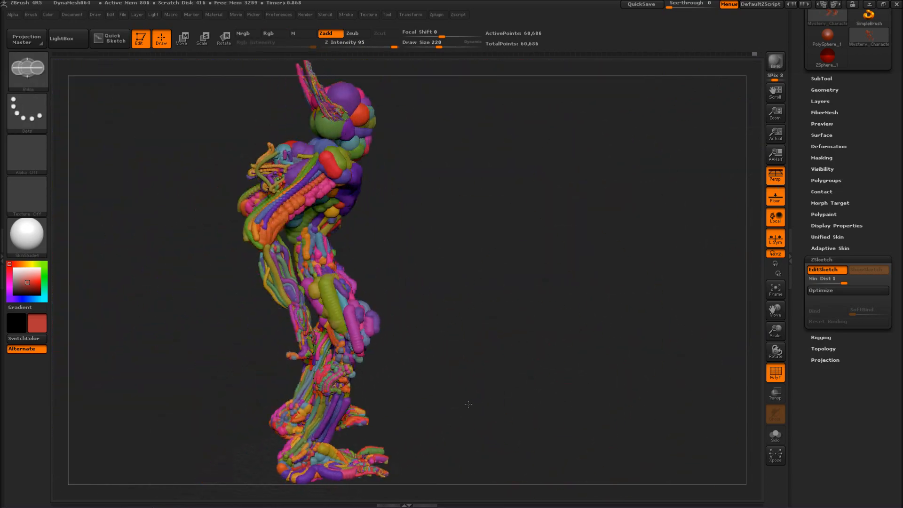
Step: Reduce the brush size, sketch a thin tube across the front of the thigh and smooth it
drag(141, 366, 245, 365)
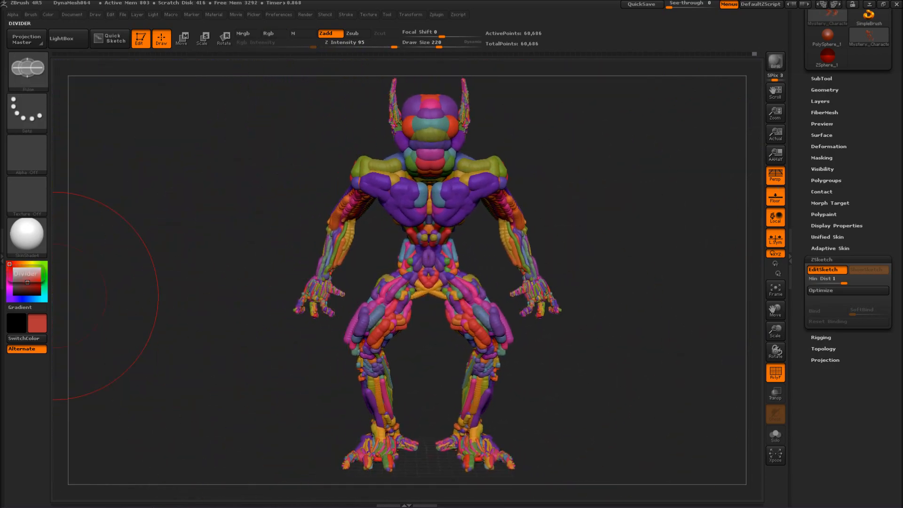
alt+drag(260, 228, 376, 429)
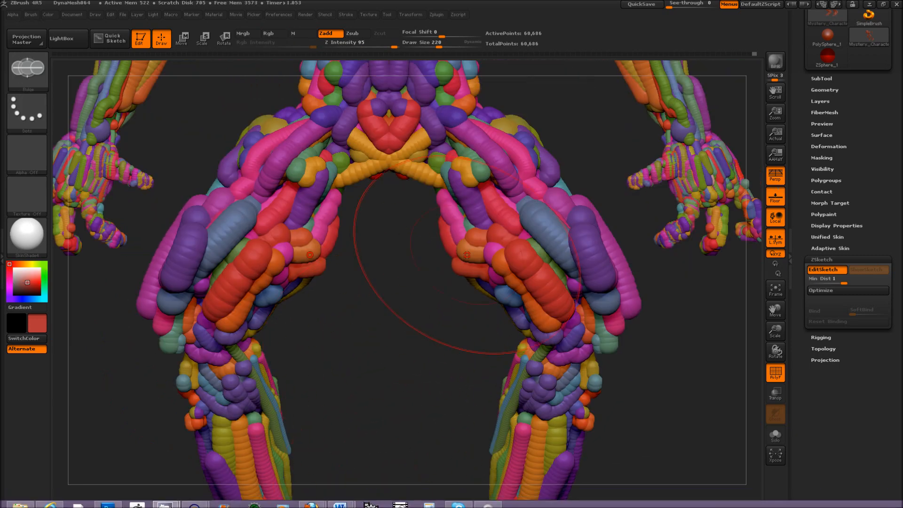
mouse_move(346, 301)
mouse_down()
mouse_move(294, 207)
mouse_move(262, 235)
mouse_up()
key(space)
click(242, 286)
click(332, 297)
drag(324, 182, 273, 230)
mouse_move(305, 290)
shift+mouse_down()
mouse_move(311, 297)
mouse_move(313, 275)
shift+mouse_up()
Step: Sketch thin tubes across the gaps on the outer thigh and smooth them into the surrounding muscles
drag(294, 124, 252, 163)
alt+drag(306, 324, 329, 414)
drag(281, 128, 241, 178)
drag(310, 140, 277, 177)
shift+drag(297, 141, 164, 240)
shift+drag(162, 176, 129, 217)
mouse_move(199, 167)
mouse_down()
mouse_move(158, 203)
mouse_move(125, 215)
mouse_up()
mouse_move(188, 176)
shift+mouse_down()
mouse_move(136, 211)
mouse_move(163, 245)
shift+mouse_up()
mouse_move(240, 191)
mouse_down()
mouse_move(197, 243)
mouse_move(176, 238)
mouse_up()
drag(270, 407, 379, 411)
drag(156, 181, 147, 265)
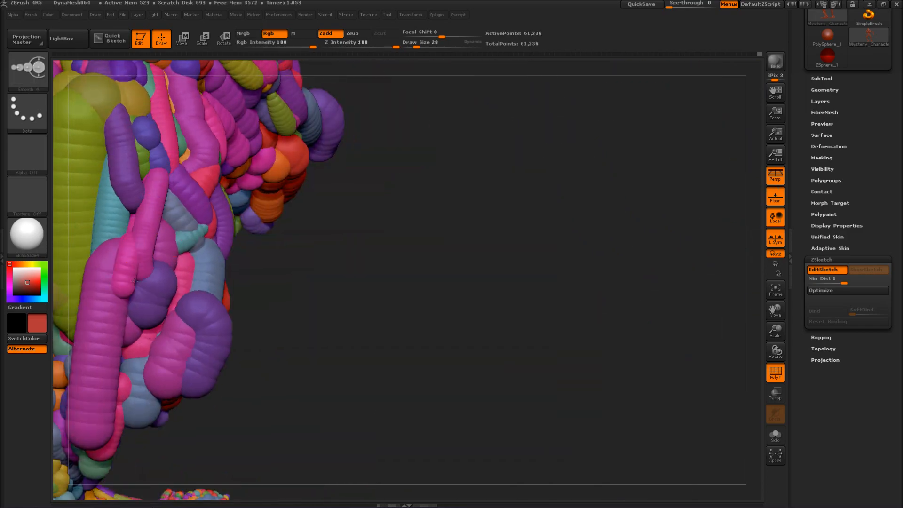
Step: Smooth the thin tube running down the outer thigh into the surrounding muscles
shift+drag(141, 197, 148, 334)
mouse_move(162, 264)
right_down()
mouse_move(348, 315)
mouse_move(360, 278)
right_up()
mouse_move(371, 319)
right_down()
mouse_move(388, 326)
mouse_move(230, 325)
right_up()
Step: Sketch thick tubes on both sides of the spine down the lower back
ctrl+right_drag(578, 238, 566, 292)
mouse_move(376, 169)
mouse_down()
mouse_move(306, 304)
mouse_move(319, 294)
mouse_up()
drag(336, 188, 303, 292)
mouse_move(302, 207)
mouse_down()
mouse_move(275, 316)
mouse_move(272, 308)
mouse_up()
drag(267, 195, 274, 282)
drag(283, 200, 310, 245)
drag(275, 168, 294, 195)
right_drag(310, 221, 287, 256)
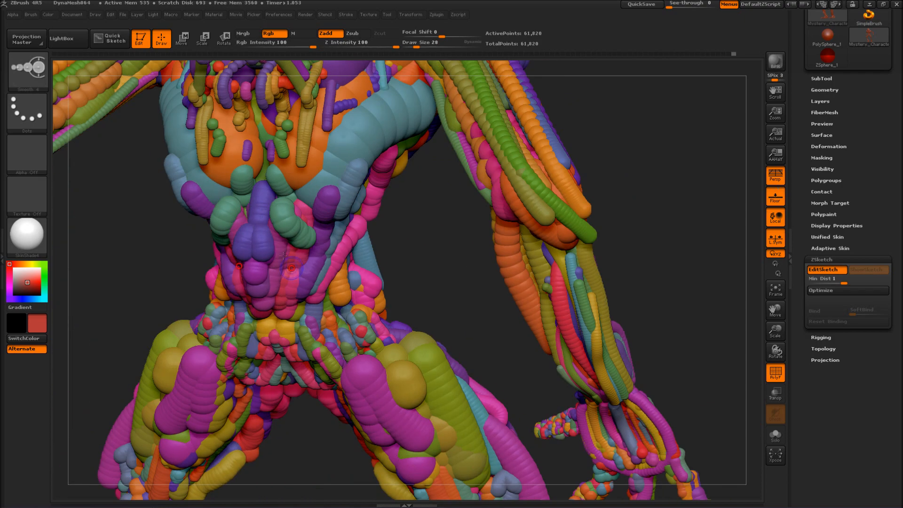
Step: Set the draw size to 126 and smooth the lower-back tubes together
key(s)
click(262, 292)
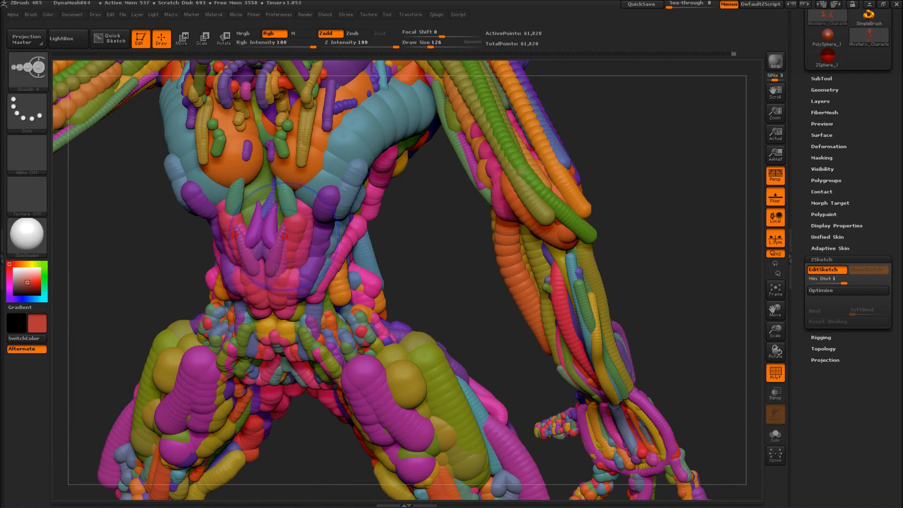
mouse_move(270, 273)
right_down()
mouse_move(202, 282)
mouse_move(277, 300)
right_up()
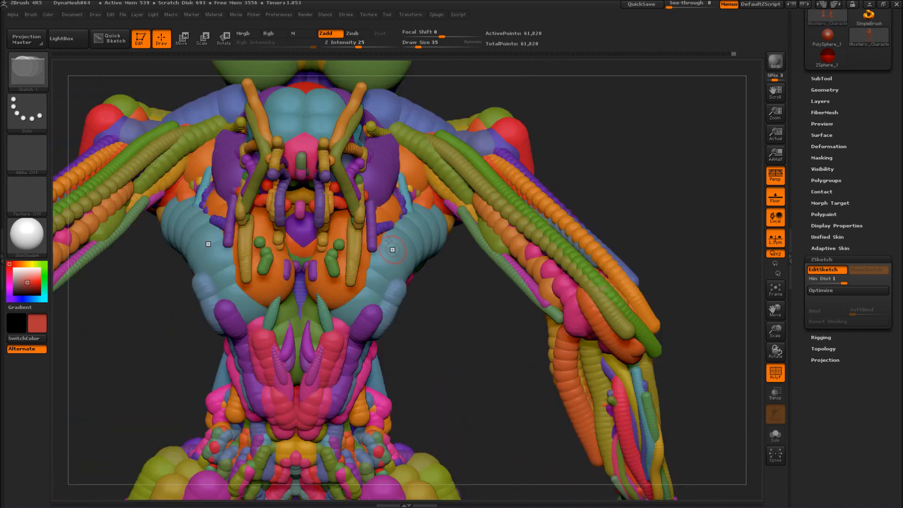
Step: Sketch tubes down both sides of the upper back, converging toward the spine at the waist
drag(378, 230, 327, 348)
drag(336, 225, 306, 282)
drag(369, 190, 301, 319)
drag(409, 170, 335, 291)
drag(323, 327, 336, 301)
mouse_move(340, 282)
mouse_down()
mouse_move(320, 212)
mouse_move(355, 225)
mouse_move(339, 287)
mouse_up()
Step: Reshape the outer back muscles in Move mode with a draw size of 393
mouse_move(338, 244)
right_down()
mouse_move(166, 217)
mouse_move(169, 253)
right_up()
drag(188, 251, 201, 252)
drag(340, 228, 369, 190)
right_drag(106, 261, 192, 265)
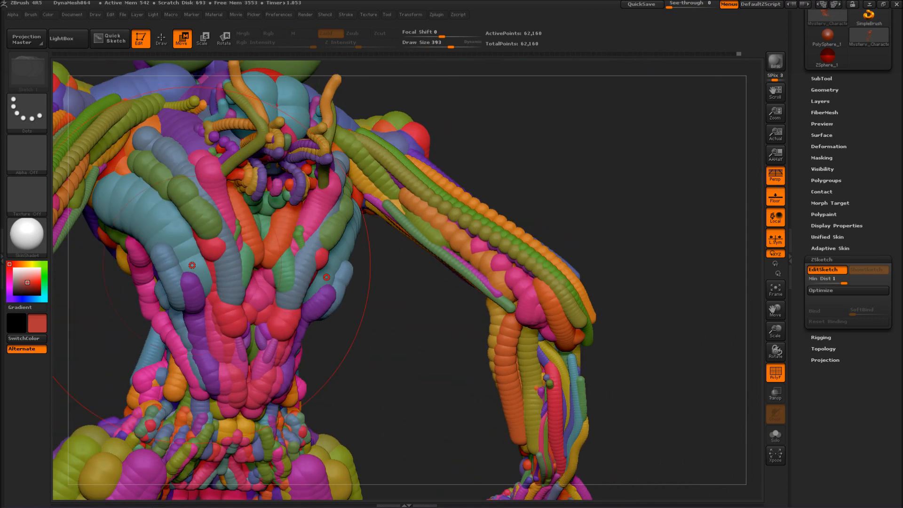
right_drag(353, 241, 254, 213)
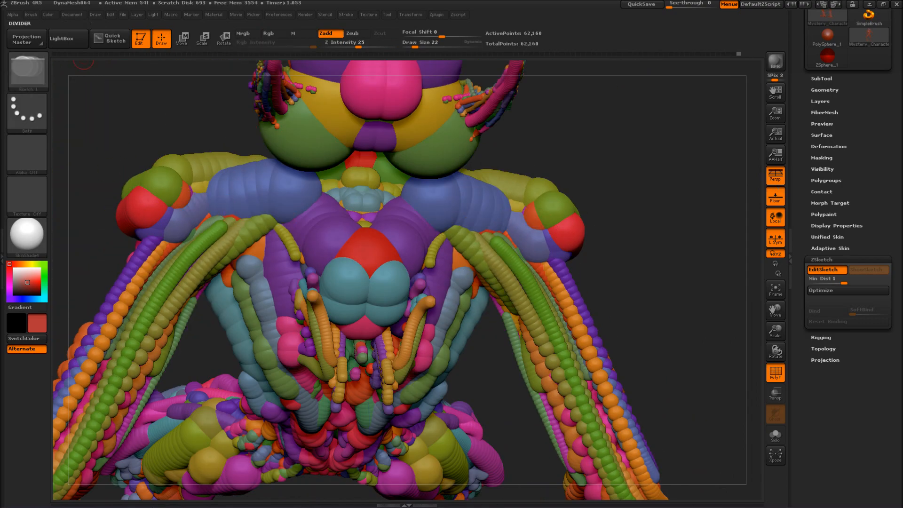
Step: Sketch four tubes from the upper back outward across the top of each shoulder at draw size 22
drag(337, 215, 213, 186)
drag(329, 197, 187, 169)
drag(324, 215, 182, 188)
drag(323, 227, 134, 183)
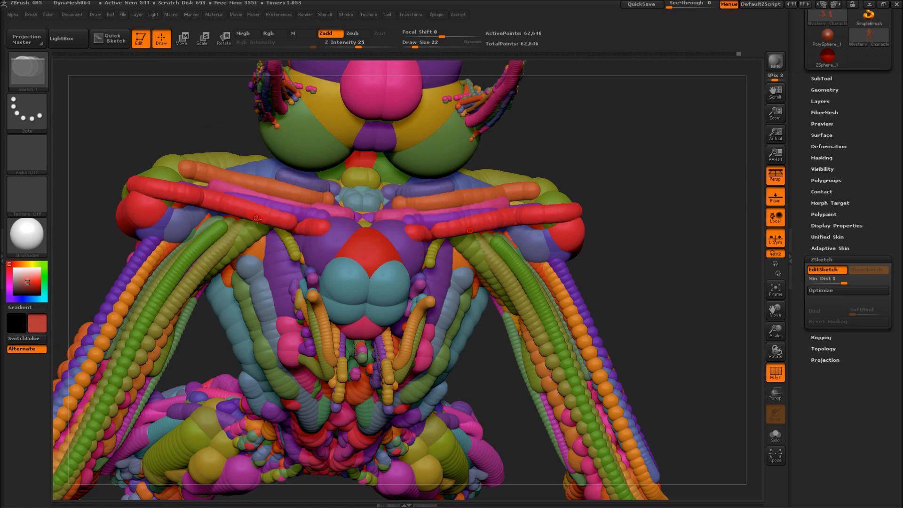
Step: Layer more tubes from the shoulder blades toward the upper arms and smooth them into the shoulders
drag(303, 242, 177, 198)
drag(306, 259, 200, 224)
drag(299, 241, 247, 229)
drag(306, 269, 189, 218)
mouse_move(244, 248)
right_down()
mouse_move(310, 237)
mouse_move(249, 242)
right_up()
drag(299, 242, 213, 214)
drag(293, 266, 203, 229)
shift+drag(291, 256, 141, 204)
right_drag(141, 204, 153, 245)
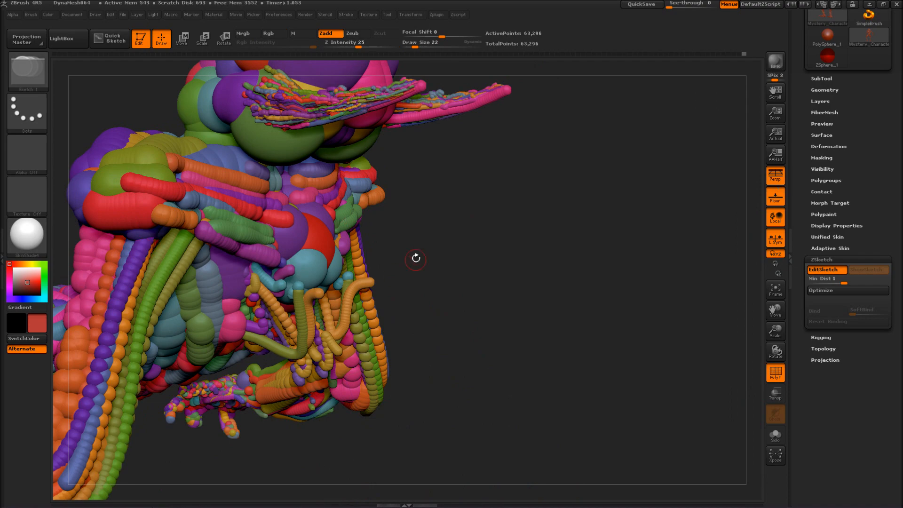
Step: Sketch short vertical tubes beside the spine to start a raised mound on each side of the upper back
right_drag(407, 268, 477, 280)
mouse_move(364, 267)
right_down()
mouse_move(555, 287)
mouse_move(465, 315)
mouse_move(478, 276)
mouse_move(450, 302)
mouse_move(196, 252)
mouse_move(157, 259)
mouse_move(204, 225)
right_up()
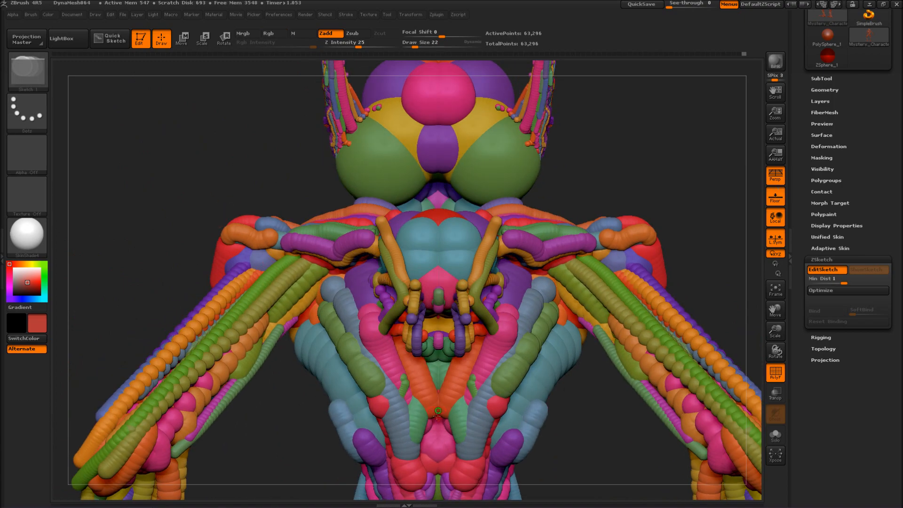
drag(448, 303, 457, 358)
mouse_move(300, 399)
right_down()
mouse_move(276, 409)
mouse_move(282, 393)
right_up()
drag(483, 302, 478, 367)
mouse_move(508, 297)
mouse_down()
mouse_move(499, 378)
mouse_move(498, 369)
mouse_up()
drag(491, 316, 482, 350)
Step: Build up the two upper-back mounds from another angle with further vertical tubes
shift+right_drag(204, 202, 177, 218)
drag(400, 227, 390, 295)
drag(405, 228, 411, 300)
drag(163, 189, 207, 189)
drag(391, 238, 386, 287)
drag(380, 234, 376, 288)
right_drag(346, 305, 322, 254)
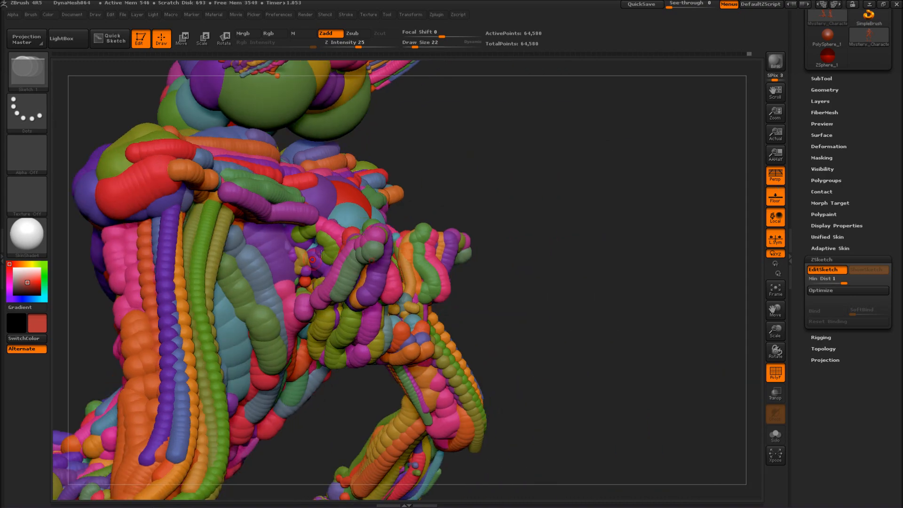
Step: Sketch tubes over the outer sides of the upper-back mounds and smooth their lower ends
drag(343, 291, 329, 360)
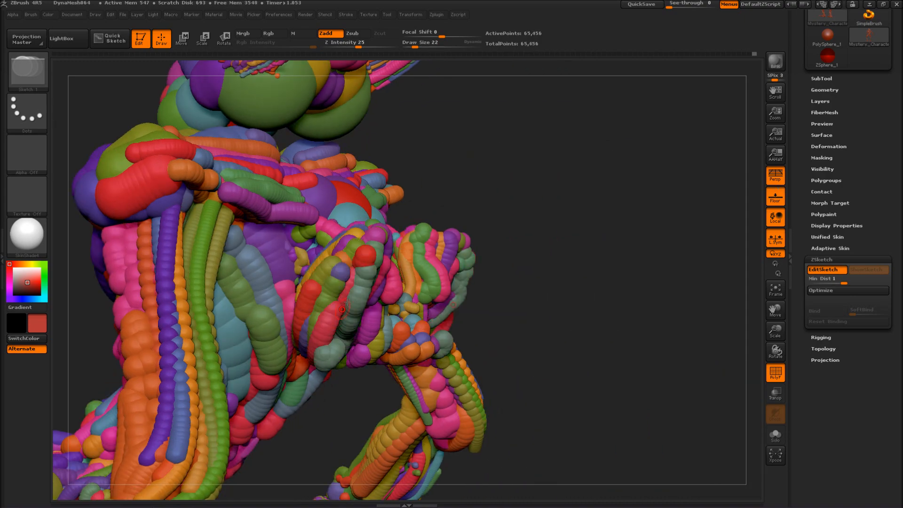
right_drag(330, 336, 360, 339)
drag(361, 345, 332, 346)
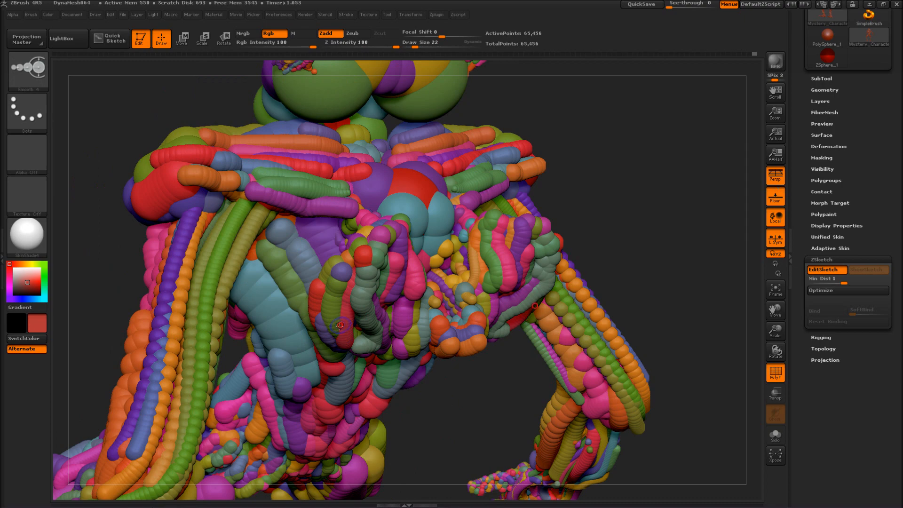
right_drag(339, 323, 373, 375)
shift+drag(395, 336, 413, 348)
mouse_move(385, 347)
right_down()
mouse_move(356, 339)
mouse_move(360, 376)
right_up()
shift+drag(404, 321, 422, 341)
Step: Add short tubes along the inner sides of the upper-back mounds and smooth the area between them
right_drag(362, 364, 362, 272)
right_drag(385, 232, 354, 239)
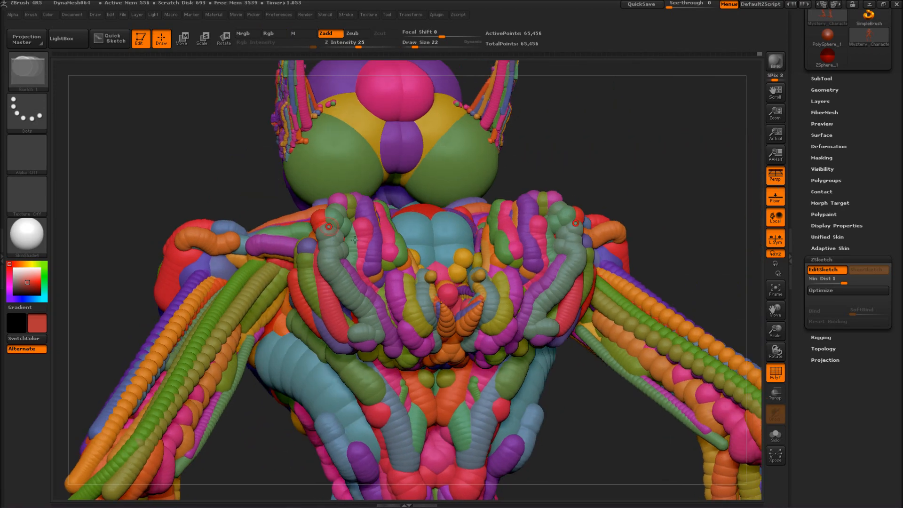
mouse_move(191, 174)
mouse_down()
mouse_move(151, 241)
mouse_move(188, 254)
mouse_up()
shift+drag(430, 275, 425, 303)
right_drag(388, 263, 380, 273)
drag(389, 263, 379, 308)
Step: Sketch a short wing tube outward from behind each shoulder and continue it upward beside the horn
mouse_move(111, 197)
mouse_down()
mouse_move(146, 314)
mouse_move(496, 302)
mouse_move(561, 318)
mouse_move(653, 272)
mouse_move(717, 267)
mouse_up()
drag(180, 221, 269, 259)
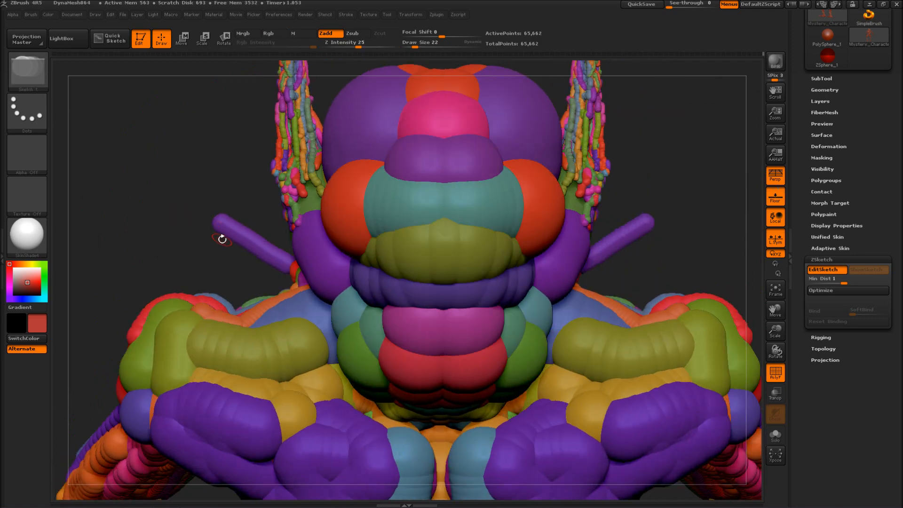
key(ctrl+z)
key(ctrl+z)
key(ctrl+z)
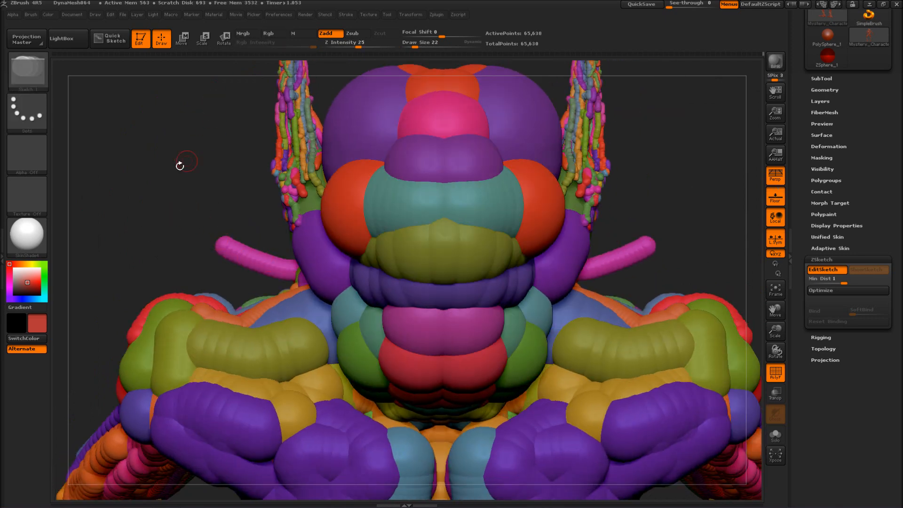
drag(223, 237, 234, 62)
Step: Extend the upright wing tubes above the horns with inward-leaning segments and smooth their joints
mouse_move(172, 237)
alt+mouse_down()
mouse_move(157, 276)
mouse_move(160, 303)
alt+mouse_up()
alt+drag(191, 147, 179, 260)
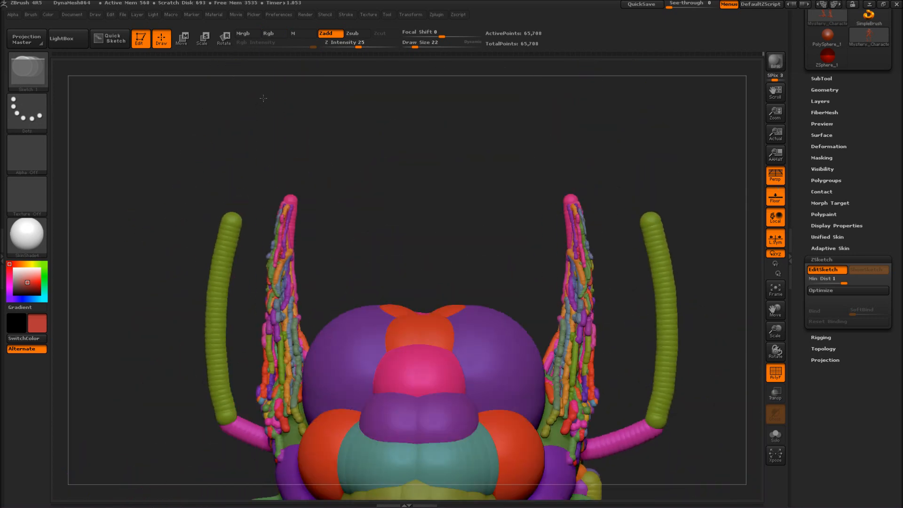
drag(226, 215, 262, 87)
shift+drag(230, 223, 229, 234)
mouse_move(229, 233)
mouse_down()
mouse_move(236, 190)
mouse_move(229, 237)
mouse_up()
alt+drag(307, 131, 340, 223)
mouse_move(309, 154)
mouse_down()
mouse_move(297, 169)
mouse_move(320, 108)
mouse_up()
mouse_move(296, 174)
shift+mouse_down()
mouse_move(297, 157)
mouse_move(285, 207)
shift+mouse_up()
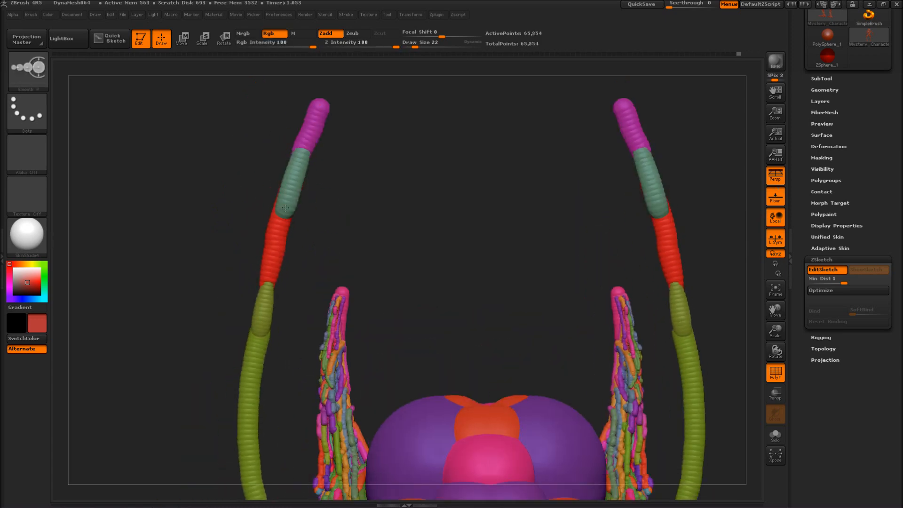
Step: Sketch a rounded knob at the tip of each upright wing tube, undoing the extra strokes on it
alt+drag(161, 280, 168, 232)
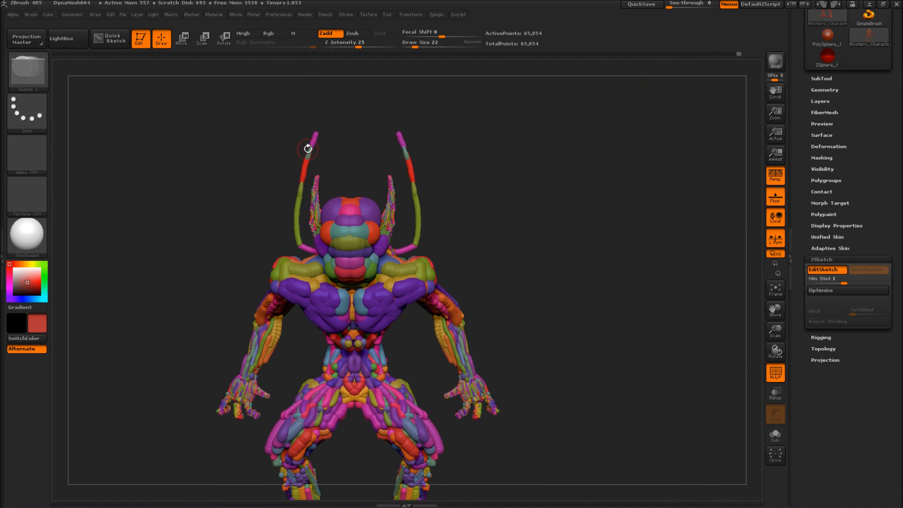
alt+drag(205, 147, 271, 251)
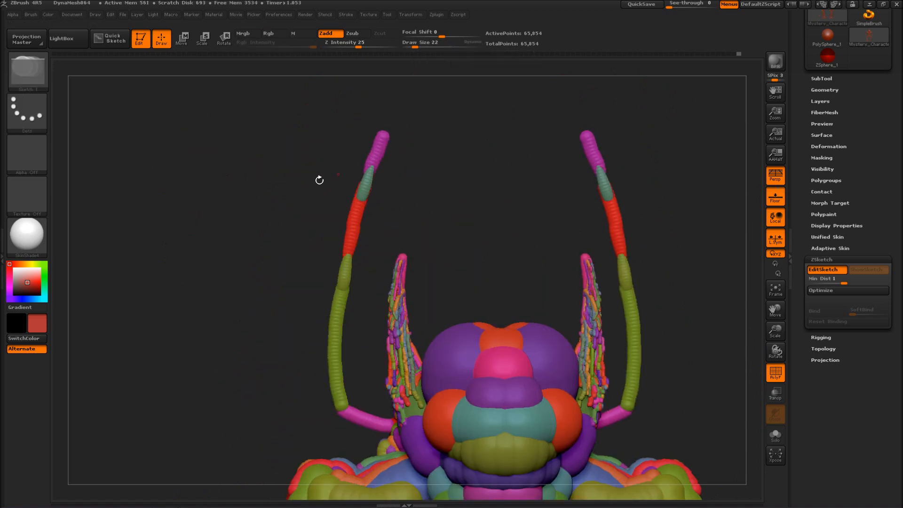
drag(381, 134, 380, 99)
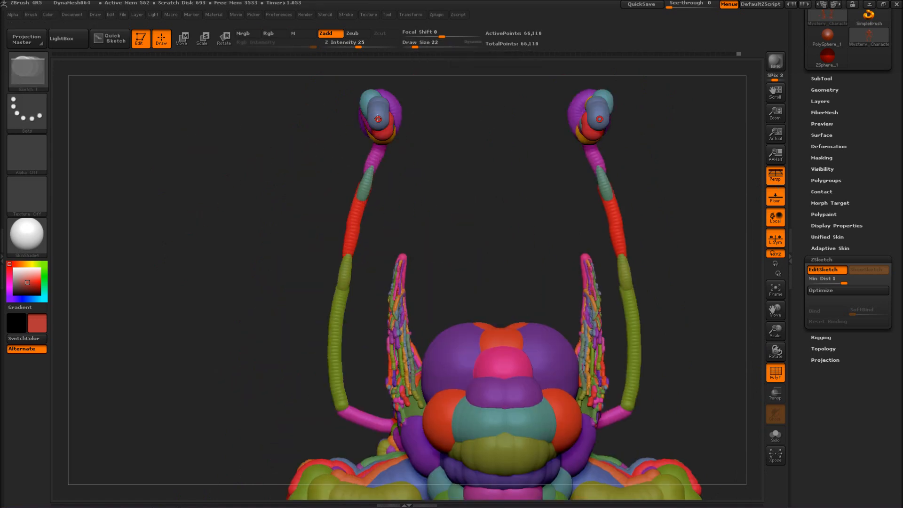
key(ctrl+z)
key(ctrl+z)
key(ctrl+z)
key(ctrl+z)
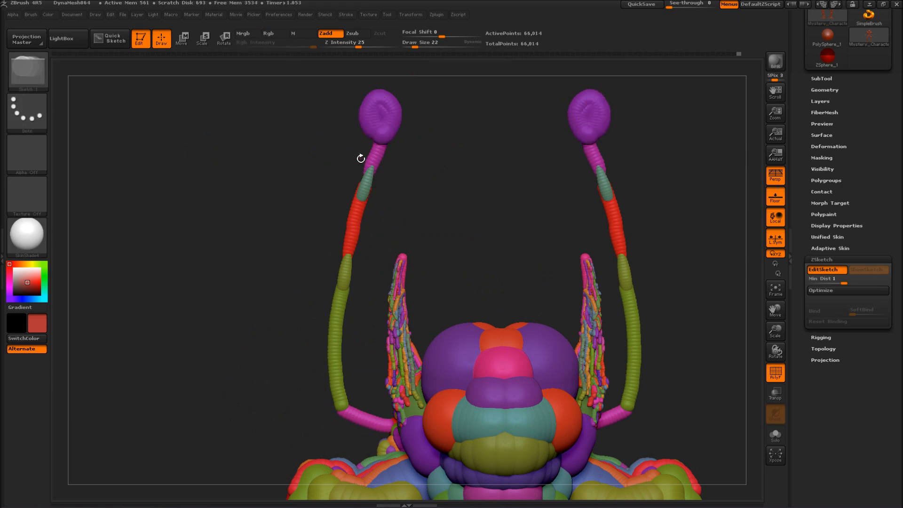
Step: Sketch a long tube arcing outward and down from each wing knob, continuing it toward the hands
mouse_move(362, 107)
mouse_down()
mouse_move(292, 125)
mouse_move(128, 478)
mouse_up()
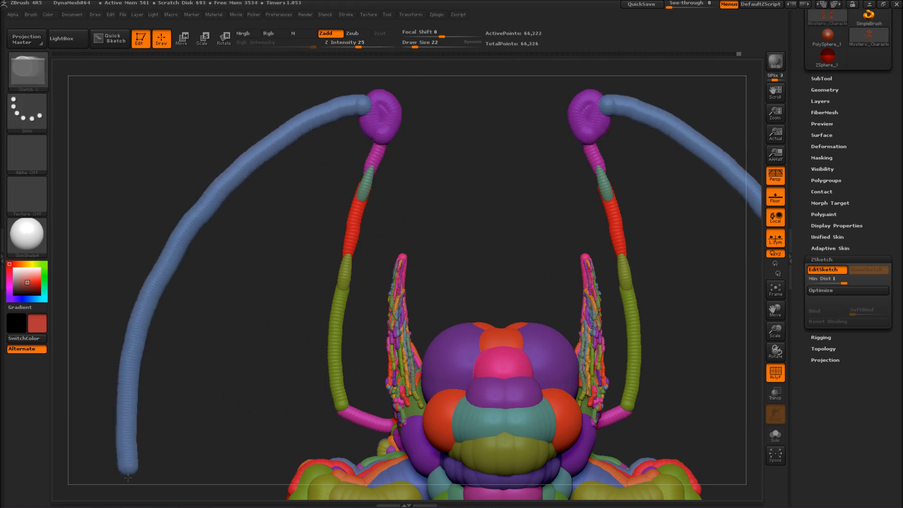
alt+drag(206, 380, 206, 182)
mouse_move(153, 201)
mouse_down()
mouse_move(201, 367)
mouse_move(263, 428)
mouse_up()
key(ctrl+z)
drag(153, 200, 200, 415)
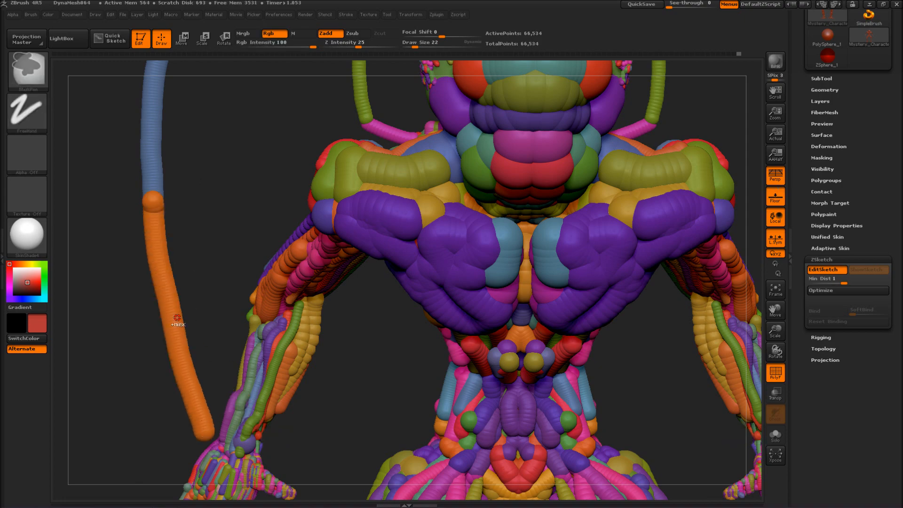
key(ctrl+z)
mouse_move(113, 376)
mouse_down()
mouse_move(226, 376)
mouse_move(108, 371)
mouse_move(99, 344)
mouse_move(128, 224)
mouse_up()
Step: Set the Move brush to draw size 270 and adjust the wing tubes behind the body from the side
key(w)
key(s)
shift+drag(108, 346, 174, 343)
ctrl+drag(226, 240, 348, 339)
mouse_move(351, 310)
alt+mouse_down()
mouse_move(369, 241)
mouse_move(249, 371)
alt+mouse_up()
ctrl+drag(168, 341, 324, 463)
alt+drag(350, 286, 380, 453)
ctrl+drag(320, 260, 493, 423)
alt+drag(300, 291, 207, 169)
drag(141, 226, 249, 259)
drag(220, 308, 197, 306)
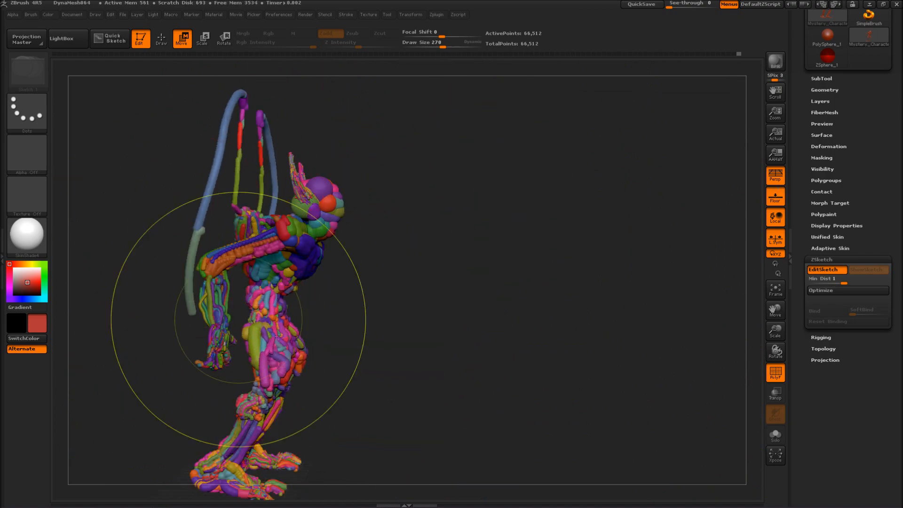
Step: Examine the wing frames and their attachment to the upper back from the rear and the side
alt+drag(376, 277, 414, 348)
mouse_move(414, 306)
shift+mouse_down()
mouse_move(318, 281)
mouse_move(282, 230)
shift+mouse_up()
alt+drag(470, 423, 602, 340)
mouse_move(412, 196)
ctrl+mouse_down()
mouse_move(574, 369)
mouse_move(579, 386)
ctrl+mouse_up()
mouse_move(611, 376)
alt+mouse_down()
mouse_move(503, 192)
mouse_move(520, 172)
alt+mouse_up()
ctrl+drag(251, 151, 718, 485)
alt+drag(323, 289, 305, 297)
mouse_move(215, 263)
shift+mouse_down()
mouse_move(310, 232)
mouse_move(399, 291)
shift+mouse_up()
alt+drag(204, 83, 276, 167)
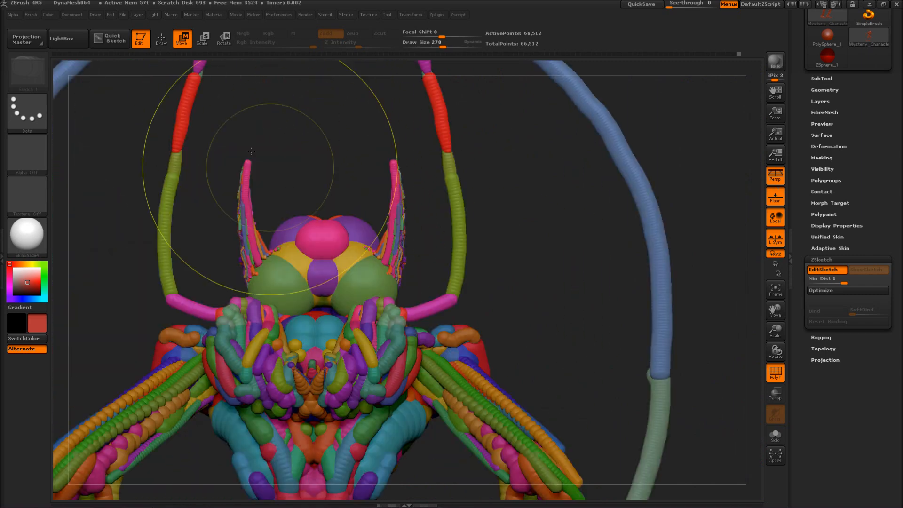
ctrl+drag(495, 323, 207, 425)
mouse_move(565, 394)
shift+mouse_down()
mouse_move(377, 362)
mouse_move(263, 306)
shift+mouse_up()
ctrl+drag(226, 345, 437, 478)
alt+drag(418, 417, 374, 275)
Step: Pull the long outer wing tubes backward and lift the joint between their two segments
drag(525, 358, 479, 355)
drag(508, 268, 472, 263)
drag(525, 153, 489, 146)
drag(482, 212, 449, 222)
drag(491, 213, 505, 213)
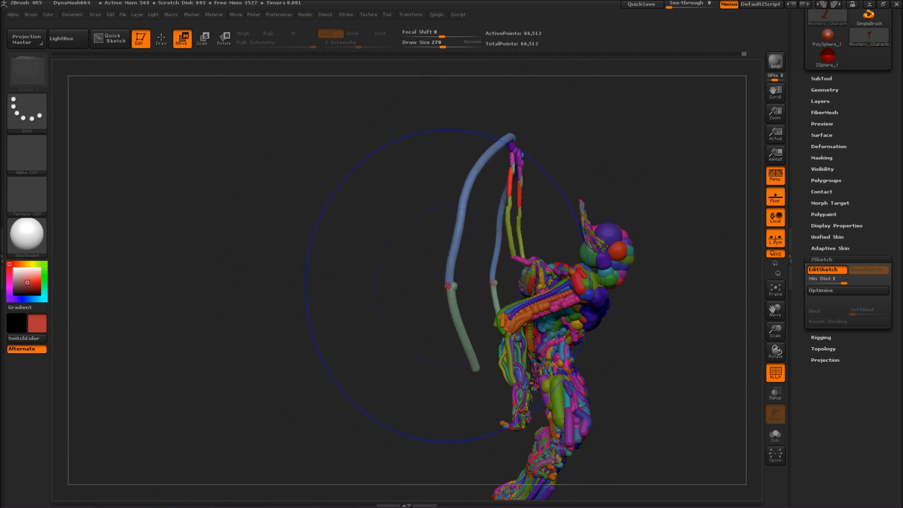
mouse_move(449, 285)
mouse_down()
mouse_move(473, 278)
mouse_move(449, 258)
mouse_up()
Step: Face the figure from the front and turn off perspective
shift+drag(141, 300, 198, 301)
click(775, 175)
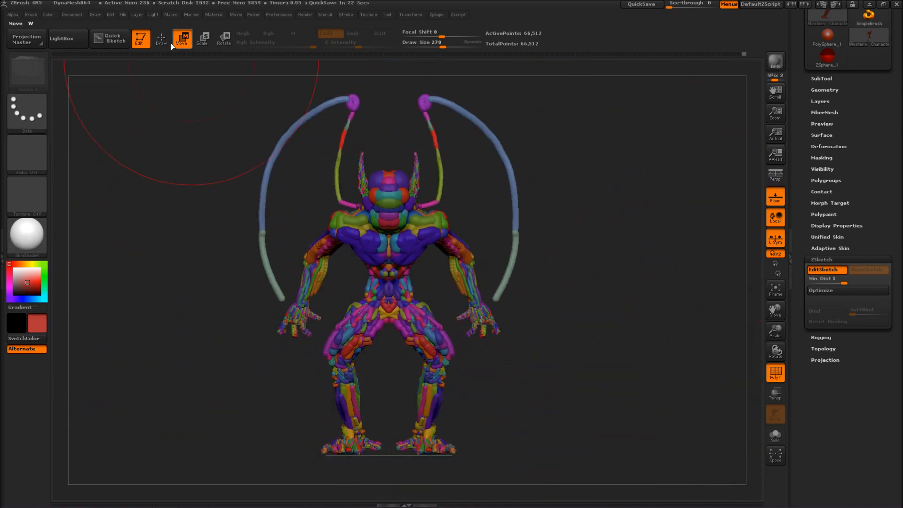
drag(233, 314, 286, 297)
key(ctrl+z)
mouse_move(264, 330)
ctrl+right_down()
mouse_move(261, 406)
mouse_move(256, 400)
ctrl+right_up()
drag(284, 381, 293, 352)
key(ctrl+z)
Step: Bend the wing frames farther backward in Move mode with a draw size of 362, adjusting their lower ends and bases
drag(188, 416, 232, 424)
ctrl+right_drag(232, 424, 226, 329)
click(182, 39)
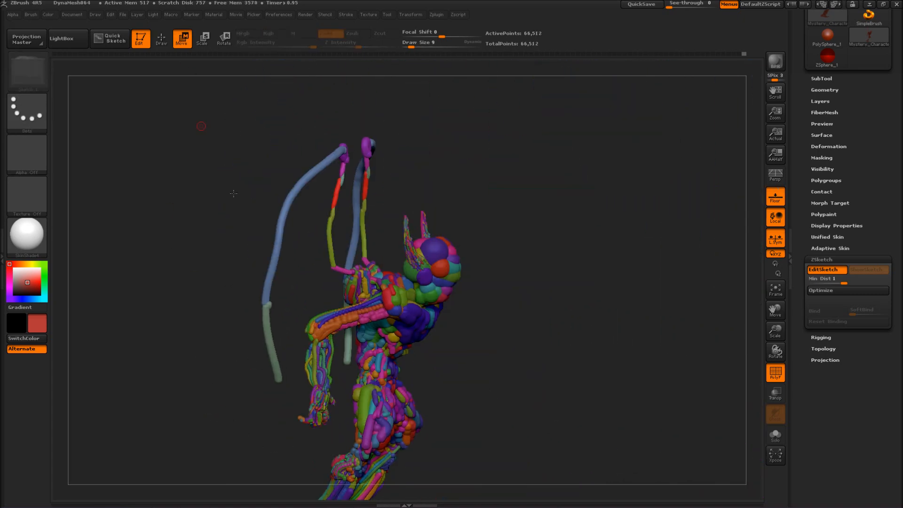
ctrl+drag(299, 305, 345, 443)
drag(255, 343, 225, 336)
drag(268, 235, 235, 212)
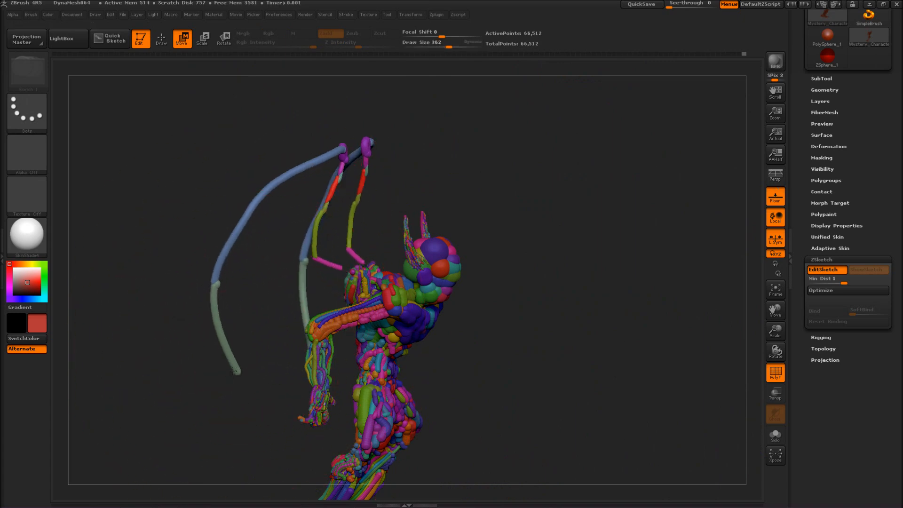
drag(240, 354, 228, 382)
drag(321, 263, 335, 267)
Step: Sketch two arched tubes from each wing's lower tip toward the body at draw size 13
mouse_move(470, 320)
mouse_down()
mouse_move(535, 337)
mouse_move(574, 397)
mouse_move(577, 254)
mouse_move(442, 335)
mouse_up()
key(q)
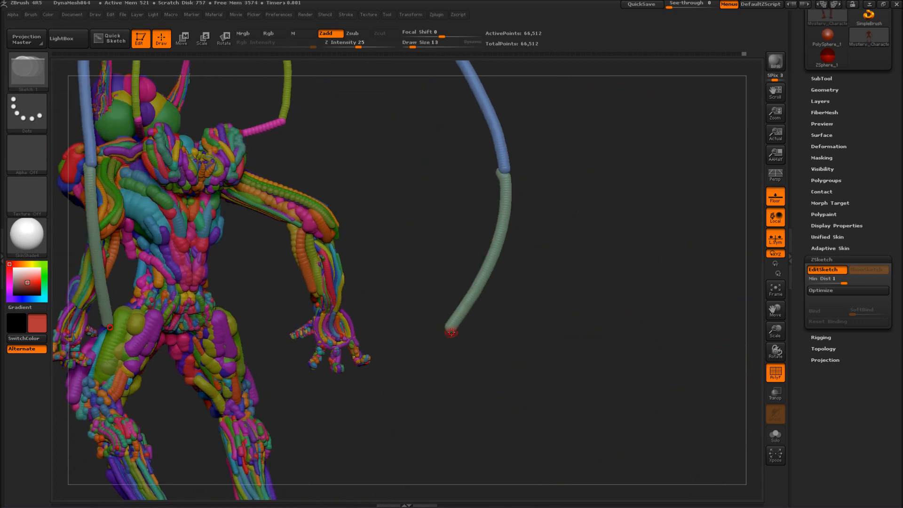
mouse_move(437, 381)
shift+mouse_down()
mouse_move(409, 389)
mouse_move(419, 383)
shift+mouse_up()
key(ctrl+z)
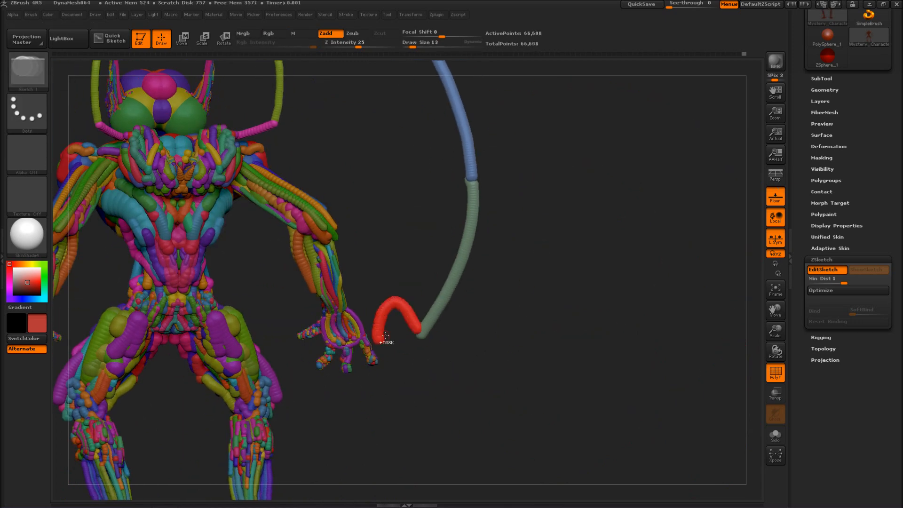
key(ctrl+z)
drag(379, 340, 349, 325)
mouse_move(513, 385)
mouse_down()
mouse_move(365, 411)
mouse_move(400, 408)
mouse_up()
drag(466, 331, 465, 304)
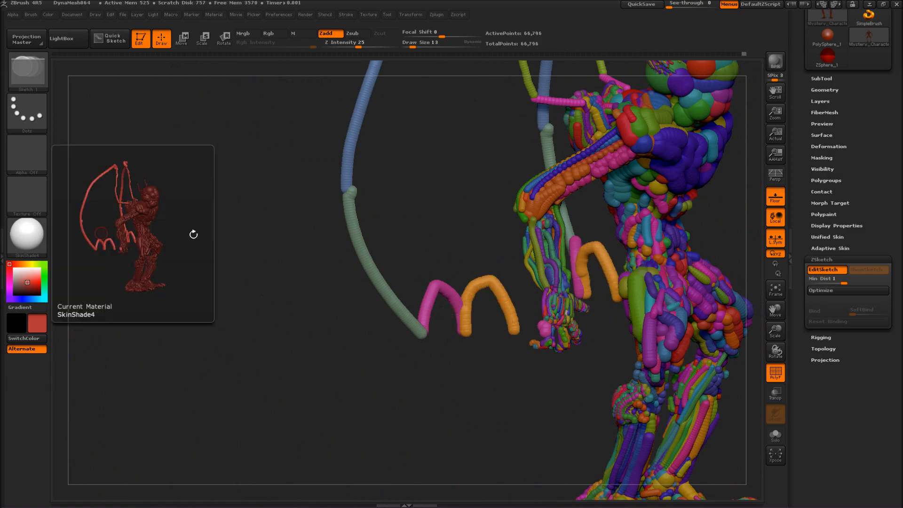
Step: Reposition the arched tubes along the lower wing edge with the Move brush
mouse_move(348, 376)
shift+mouse_down()
mouse_move(478, 389)
mouse_move(392, 369)
mouse_move(423, 358)
mouse_move(449, 328)
shift+mouse_up()
mouse_move(474, 266)
mouse_down()
mouse_move(437, 413)
mouse_move(463, 385)
mouse_move(429, 294)
mouse_up()
drag(403, 323, 403, 345)
mouse_move(425, 395)
mouse_down()
mouse_move(451, 338)
mouse_move(414, 376)
mouse_move(418, 452)
mouse_up()
key(w)
drag(373, 249, 420, 323)
drag(413, 395, 498, 376)
drag(403, 331, 357, 325)
drag(396, 278, 369, 272)
Step: Continue the scalloped lower wing edge toward the body with a third arch of tubes
key(q)
mouse_move(393, 212)
shift+mouse_down()
mouse_move(376, 280)
mouse_move(412, 298)
shift+mouse_up()
shift+drag(400, 211, 436, 220)
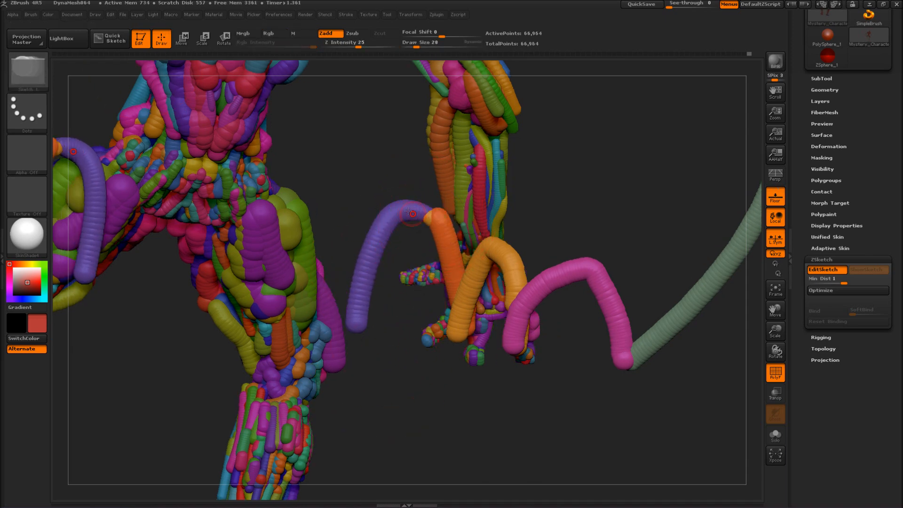
Step: Smooth the lower-edge arch nearest the body on each wing and reposition its tubes with Move mode
shift+drag(444, 228, 433, 234)
mouse_move(401, 334)
mouse_down()
mouse_move(397, 404)
mouse_move(460, 307)
mouse_move(432, 390)
mouse_move(523, 227)
mouse_move(441, 225)
mouse_move(412, 328)
mouse_move(430, 270)
mouse_up()
drag(430, 270, 417, 269)
mouse_move(462, 299)
mouse_down()
mouse_move(529, 379)
mouse_move(492, 427)
mouse_move(472, 408)
mouse_up()
key(w)
drag(519, 369, 577, 259)
key(q)
mouse_move(559, 268)
shift+mouse_down()
mouse_move(463, 279)
mouse_move(440, 267)
shift+mouse_up()
click(181, 43)
mouse_move(507, 329)
mouse_down()
mouse_move(348, 291)
mouse_move(329, 278)
mouse_up()
click(168, 46)
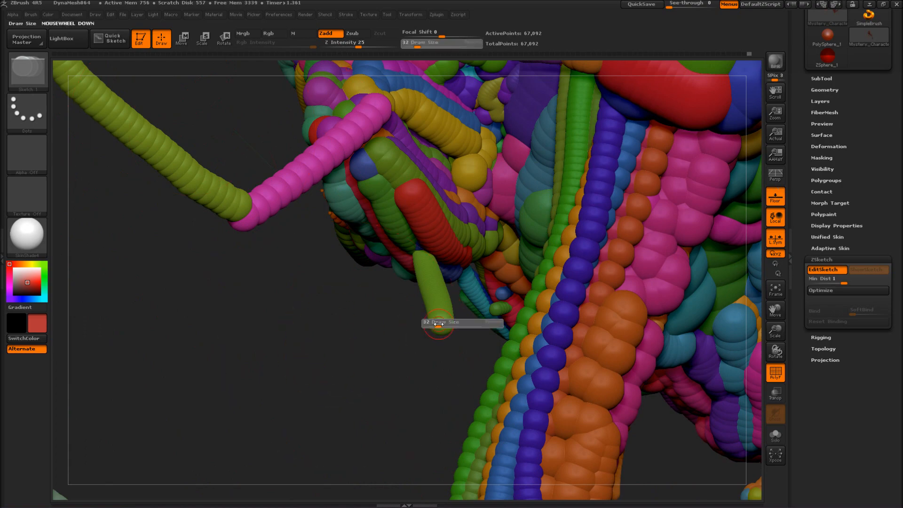
Step: At draw size 32, sketch vertical tubes from the short tubes behind the upper arms down to the innermost wing arches
drag(435, 324, 440, 324)
drag(441, 332, 447, 443)
drag(366, 400, 507, 366)
alt+drag(550, 291, 556, 191)
alt+drag(395, 315, 396, 238)
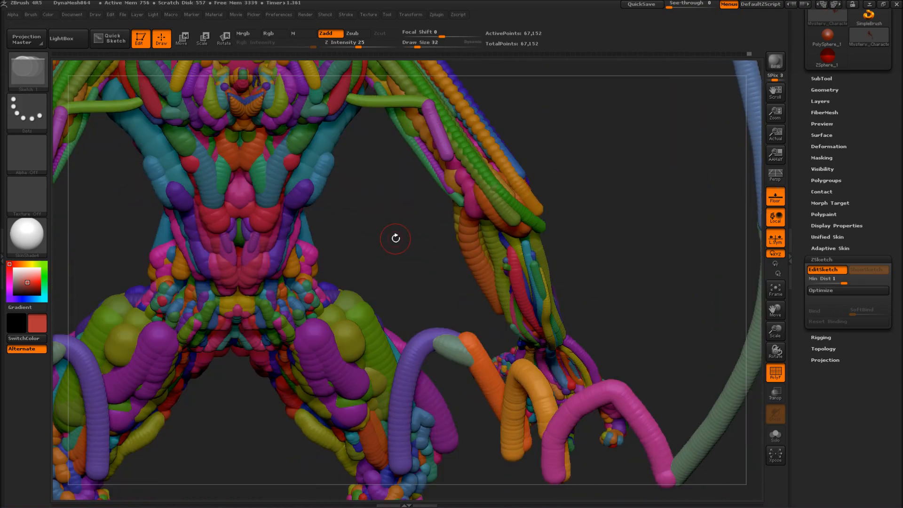
drag(412, 169, 408, 146)
mouse_move(425, 106)
mouse_down()
mouse_move(424, 211)
mouse_move(396, 463)
mouse_up()
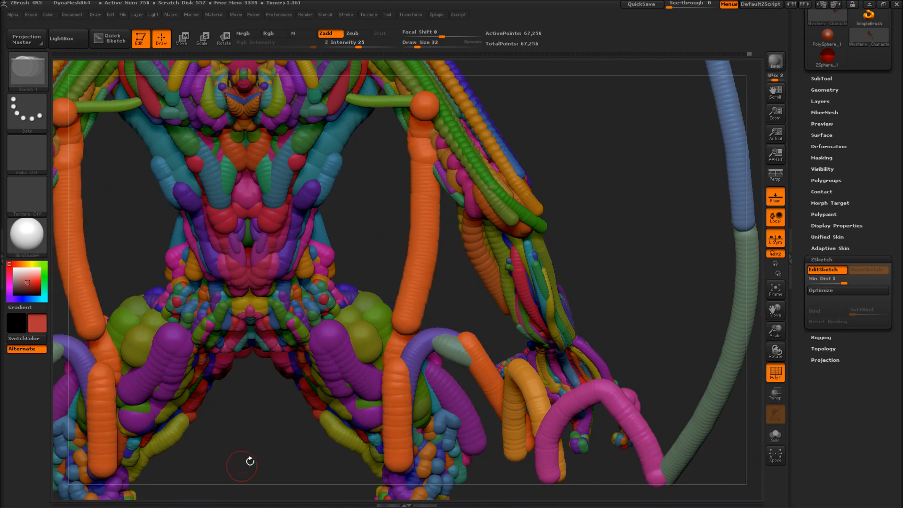
Step: Reposition the vertical tubes in Move mode, adjusting their course and ends between the upper back and the innermost wing arches
drag(236, 470, 285, 420)
drag(360, 284, 354, 228)
alt+click(440, 165)
mouse_move(408, 202)
mouse_down()
mouse_move(391, 201)
mouse_move(430, 267)
mouse_move(510, 265)
mouse_up()
alt+click(445, 207)
alt+click(445, 225)
key(w)
drag(437, 341, 479, 338)
drag(430, 409, 481, 418)
drag(475, 376, 494, 372)
drag(481, 313, 510, 305)
drag(510, 258, 524, 134)
drag(576, 150, 463, 155)
mouse_move(487, 149)
mouse_down()
mouse_move(494, 145)
mouse_move(470, 141)
mouse_up()
drag(505, 217, 489, 214)
Step: Smooth the repositioned vertical tubes along their length
key(q)
mouse_move(470, 136)
shift+mouse_down()
mouse_move(507, 338)
mouse_move(494, 328)
mouse_move(505, 400)
shift+mouse_up()
alt+drag(541, 339, 522, 348)
shift+drag(489, 164, 506, 423)
alt+drag(630, 263, 647, 241)
mouse_move(462, 293)
alt+mouse_down()
mouse_move(477, 392)
mouse_move(538, 204)
mouse_move(507, 253)
alt+mouse_up()
alt+click(424, 254)
alt+click(454, 323)
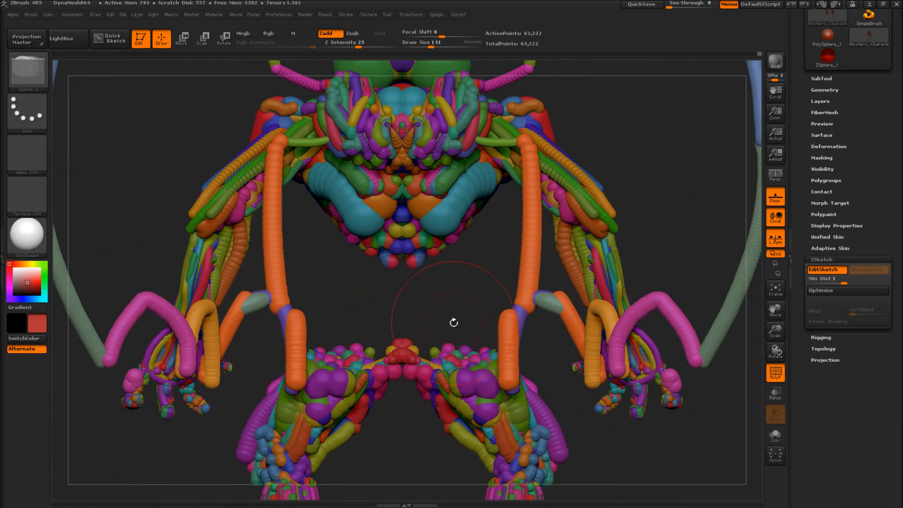
shift+drag(454, 323, 560, 324)
key(ctrl+z)
key(ctrl+z)
Step: Bridge the gap between the upper and lower vertical tubes with a thin connecting tube at draw size 26 and smooth it
mouse_move(379, 269)
shift+mouse_down()
mouse_move(514, 262)
mouse_move(510, 251)
mouse_move(512, 294)
shift+mouse_up()
alt+click(625, 258)
mouse_move(625, 167)
mouse_down()
mouse_move(593, 214)
mouse_move(562, 334)
mouse_up()
key(ctrl+z)
key(s)
drag(569, 217, 554, 216)
drag(626, 161, 573, 372)
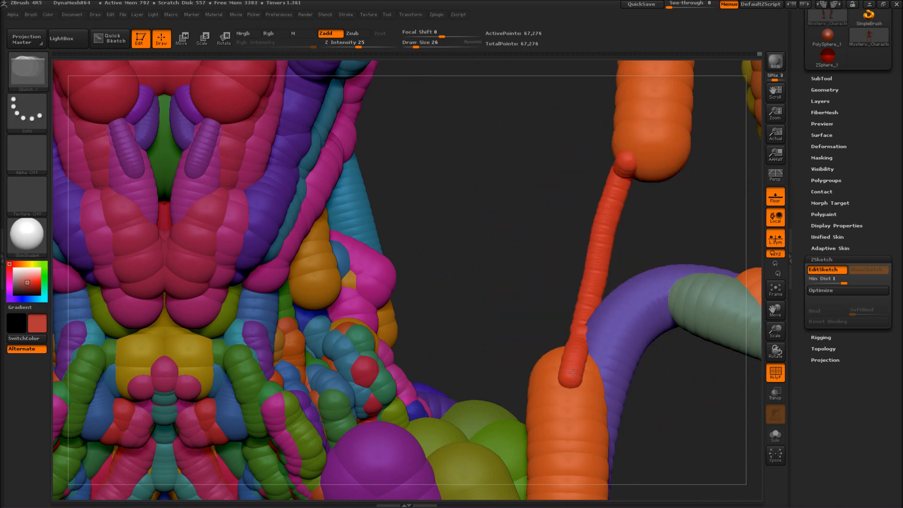
drag(503, 301, 538, 324)
shift+drag(584, 308, 614, 327)
Step: Sketch thicker tubes over the thin connector between the upper and lower vertical tubes and smooth them
key(s)
drag(635, 184, 641, 185)
mouse_move(651, 165)
mouse_down()
mouse_move(630, 186)
mouse_move(633, 379)
mouse_up()
shift+drag(616, 264, 632, 190)
key(s)
drag(602, 202, 613, 201)
drag(649, 165, 622, 316)
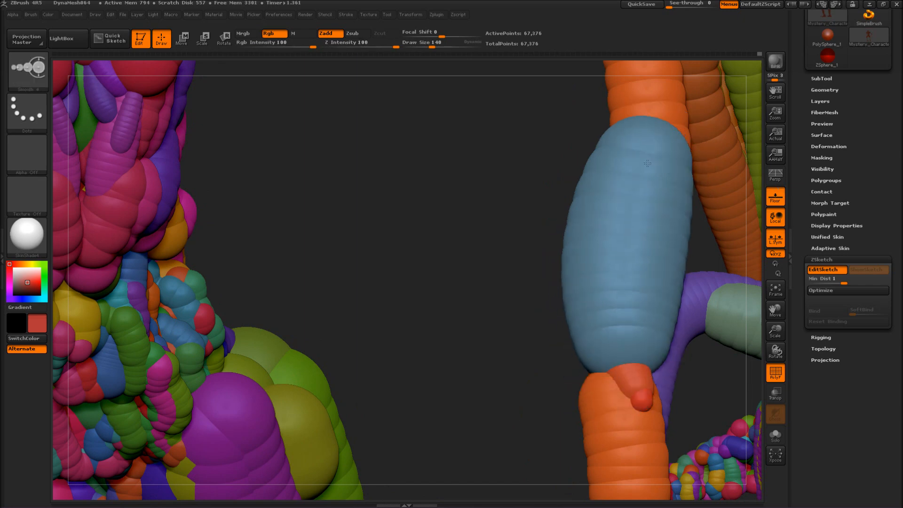
shift+drag(638, 210, 618, 238)
Step: Smooth the joint between the vertical tubes and try one more tube across it, undoing the last stroke
mouse_move(556, 276)
mouse_down()
mouse_move(584, 332)
mouse_move(613, 291)
mouse_move(615, 384)
mouse_up()
shift+drag(616, 351, 629, 315)
mouse_move(682, 152)
mouse_down()
mouse_move(621, 351)
mouse_move(681, 165)
mouse_up()
drag(551, 222, 586, 228)
mouse_move(581, 299)
shift+mouse_down()
mouse_move(567, 219)
mouse_move(581, 294)
shift+mouse_up()
drag(630, 230, 607, 329)
key(ctrl+z)
Step: At draw size 13, sketch curved membrane ribs from the upper wing frame to the inner strut, just below the wing's top knob
mouse_move(441, 234)
ctrl+right_down()
mouse_move(277, 216)
mouse_move(400, 263)
ctrl+right_up()
mouse_move(399, 264)
right_down()
mouse_move(474, 269)
mouse_move(449, 356)
mouse_move(645, 299)
mouse_move(618, 368)
mouse_move(667, 220)
mouse_move(580, 298)
mouse_move(624, 248)
mouse_move(481, 244)
mouse_move(395, 445)
mouse_move(560, 345)
mouse_move(494, 363)
mouse_move(449, 282)
mouse_move(384, 310)
mouse_move(311, 262)
right_up()
ctrl+right_drag(311, 261, 257, 226)
alt+right_drag(256, 226, 282, 234)
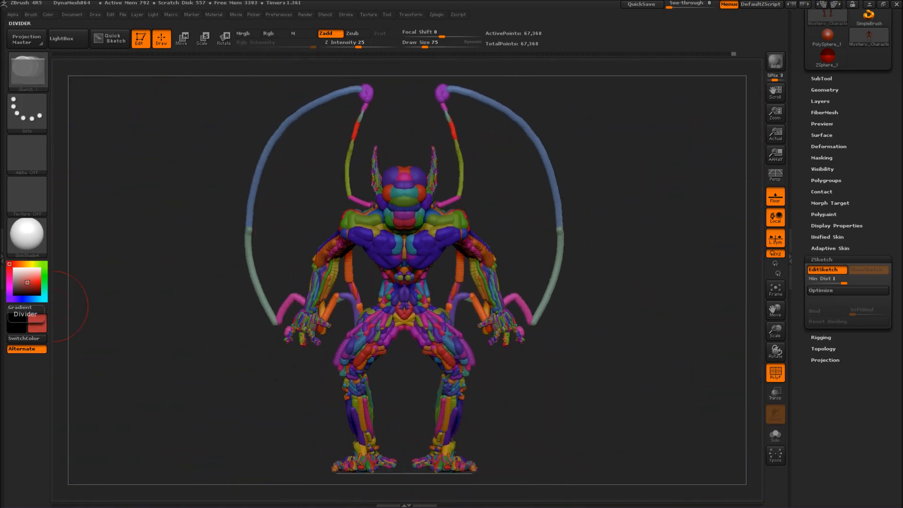
ctrl+right_drag(180, 163, 237, 207)
alt+right_drag(238, 207, 276, 259)
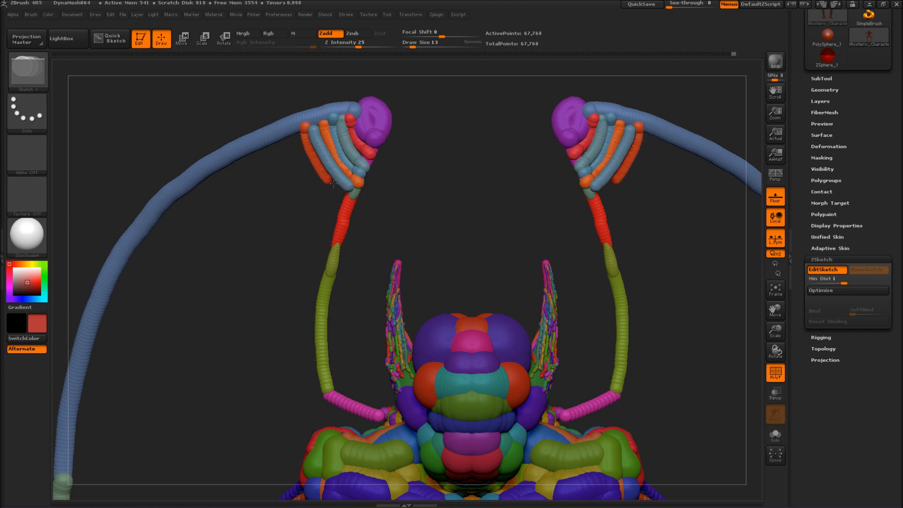
drag(330, 190, 340, 201)
mouse_move(376, 155)
mouse_down()
mouse_move(462, 148)
mouse_move(421, 173)
mouse_move(429, 170)
mouse_up()
Step: Extend the membrane with longer curved ribs farther out along the upper frame and smooth them
drag(288, 133, 294, 153)
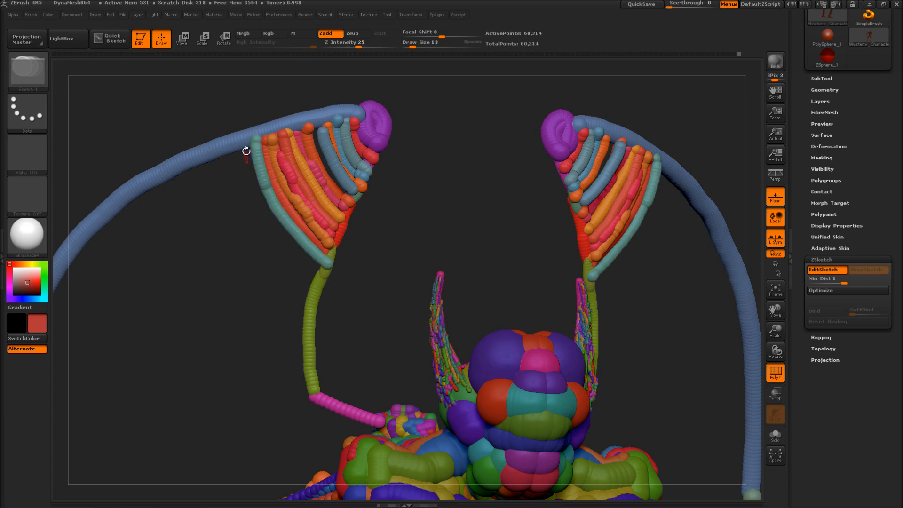
drag(207, 268, 264, 267)
drag(241, 145, 312, 275)
drag(277, 247, 305, 294)
mouse_move(272, 277)
shift+mouse_down()
mouse_move(235, 201)
mouse_move(253, 196)
shift+mouse_up()
key(ctrl+z)
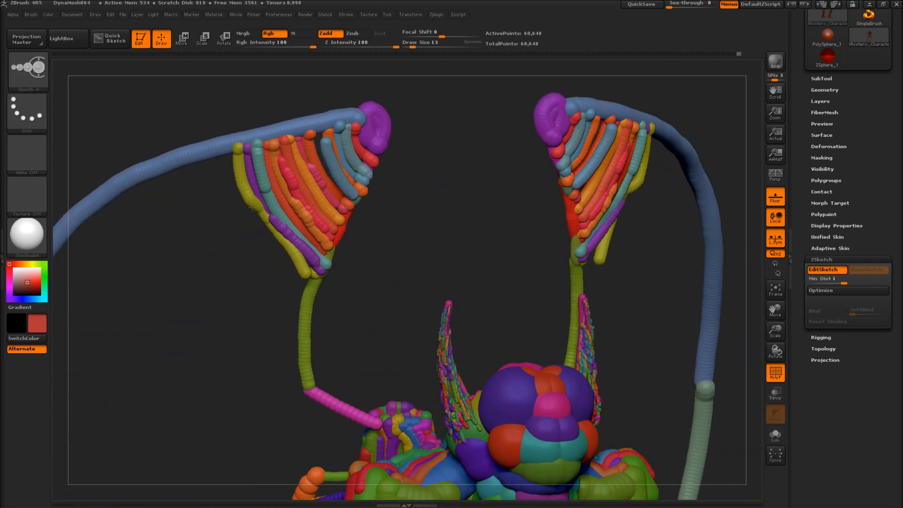
Step: Continue the row of short membrane ribs outward and down the curve of the upper wing frame at draw size 13
mouse_move(224, 273)
mouse_down()
mouse_move(227, 258)
mouse_move(226, 270)
mouse_up()
drag(190, 167, 208, 232)
drag(179, 171, 201, 237)
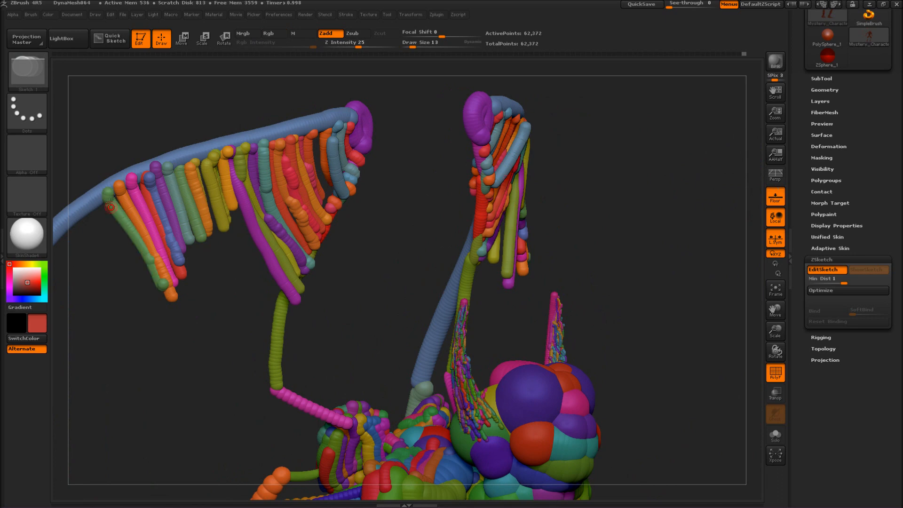
alt+drag(136, 295, 172, 152)
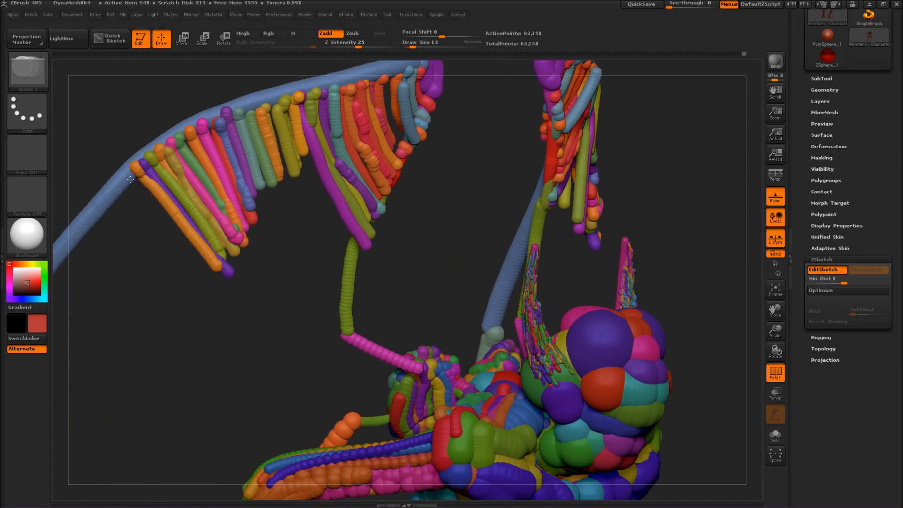
drag(115, 188, 202, 299)
drag(120, 191, 240, 310)
drag(108, 198, 237, 322)
drag(104, 210, 200, 306)
mouse_move(97, 224)
mouse_down()
mouse_move(70, 221)
mouse_move(150, 298)
mouse_move(322, 340)
mouse_up()
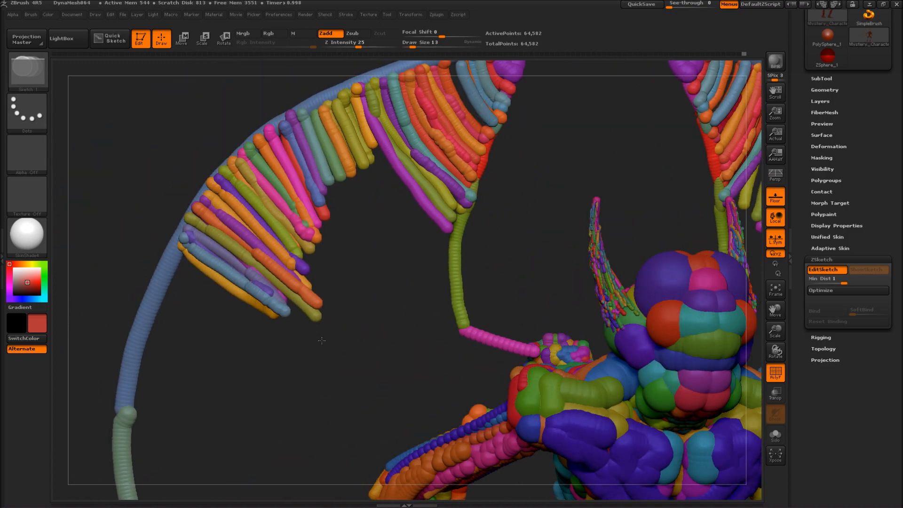
Step: Add inward-pointing ribs along the outer wing frame down to the joint between its upper and lower tubes
mouse_move(183, 309)
mouse_down()
mouse_move(165, 317)
mouse_move(175, 345)
mouse_move(191, 351)
mouse_move(403, 341)
mouse_up()
drag(152, 298, 284, 360)
drag(142, 299, 264, 355)
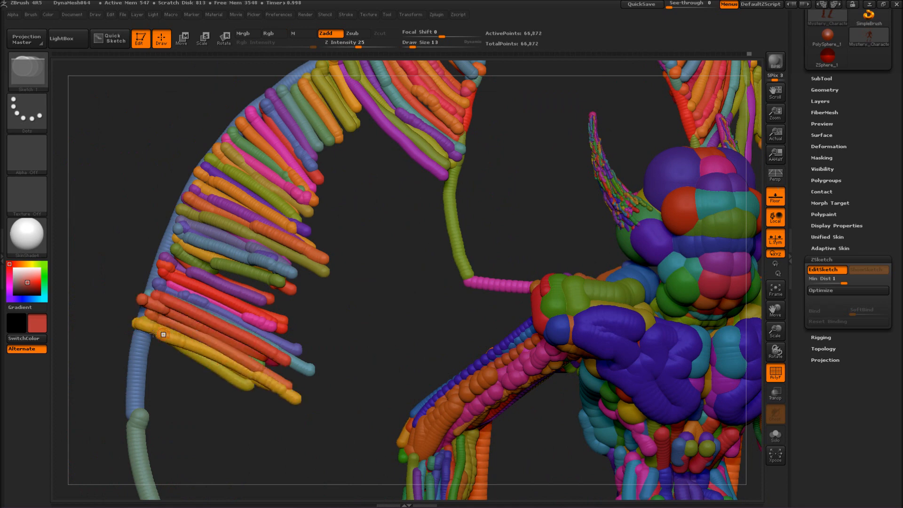
drag(139, 394, 350, 444)
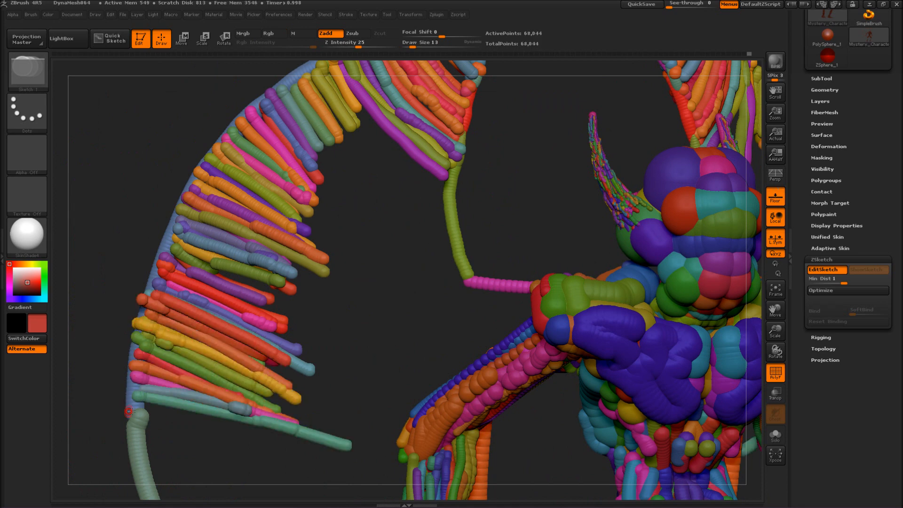
Step: Fill the lower outer wing frame with short inward-pointing ribs from the frame joint to the lower tip
mouse_move(349, 387)
mouse_down()
mouse_move(188, 292)
mouse_move(296, 313)
mouse_up()
drag(170, 283, 287, 323)
drag(172, 292, 254, 310)
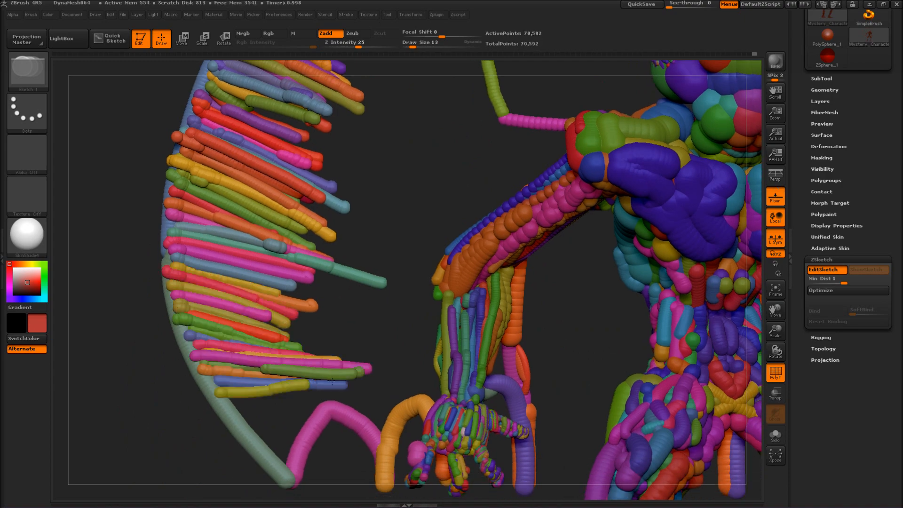
mouse_move(268, 420)
mouse_down()
mouse_move(372, 416)
mouse_move(277, 418)
mouse_up()
drag(318, 405, 292, 466)
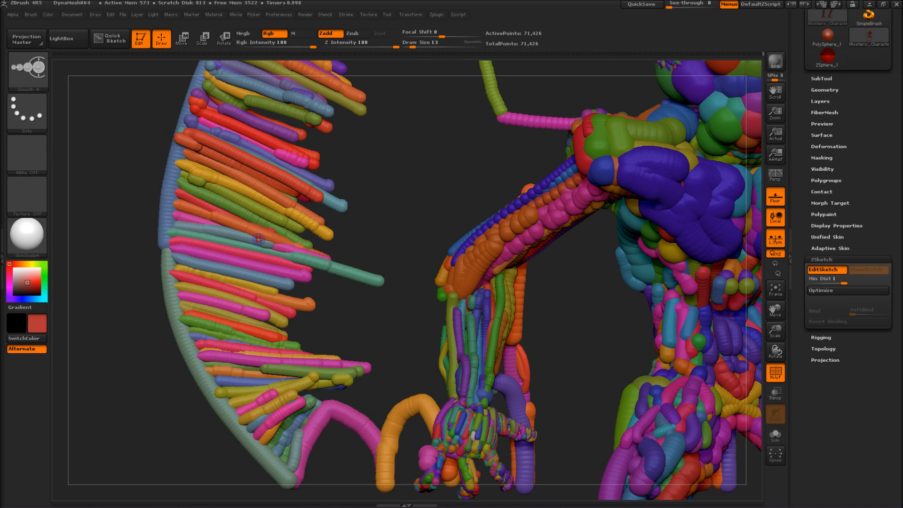
Step: Sketch a vertical tube from the inner strut's lower joint down toward the shoulder
mouse_move(367, 325)
mouse_down()
mouse_move(423, 345)
mouse_move(367, 329)
mouse_move(448, 367)
mouse_move(526, 364)
mouse_up()
alt+drag(164, 162, 350, 193)
alt+drag(296, 168, 409, 240)
mouse_move(528, 193)
mouse_down()
mouse_move(392, 150)
mouse_move(400, 210)
mouse_up()
mouse_move(441, 173)
mouse_down()
mouse_move(423, 235)
mouse_move(426, 268)
mouse_up()
mouse_move(483, 256)
mouse_down()
mouse_move(493, 224)
mouse_move(399, 209)
mouse_up()
Step: Adjust the tubes and rib ends around the inner wing strut in Move mode
key(w)
mouse_move(425, 244)
mouse_down()
mouse_move(423, 296)
mouse_move(437, 307)
mouse_up()
drag(447, 225, 468, 225)
mouse_move(451, 263)
mouse_down()
mouse_move(435, 244)
mouse_move(444, 287)
mouse_move(470, 263)
mouse_up()
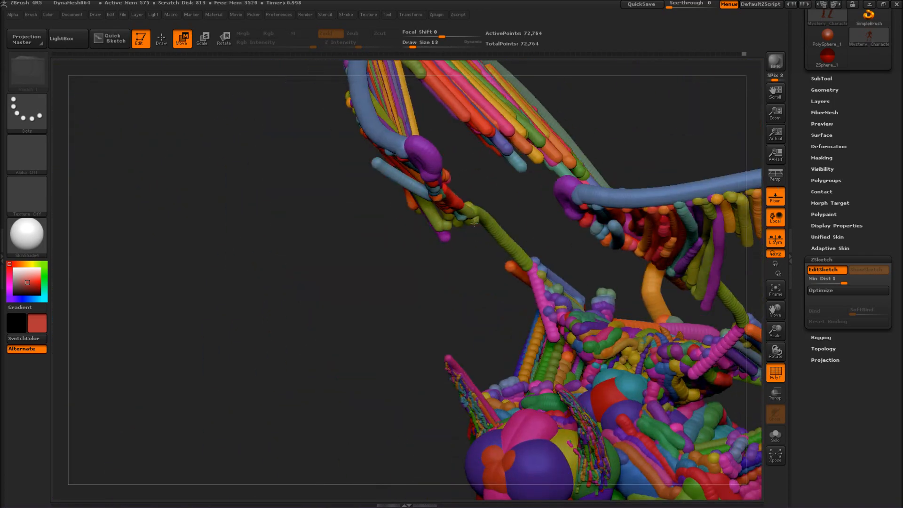
mouse_move(455, 209)
mouse_down()
mouse_move(411, 248)
mouse_move(431, 230)
mouse_move(393, 177)
mouse_move(442, 181)
mouse_up()
key(q)
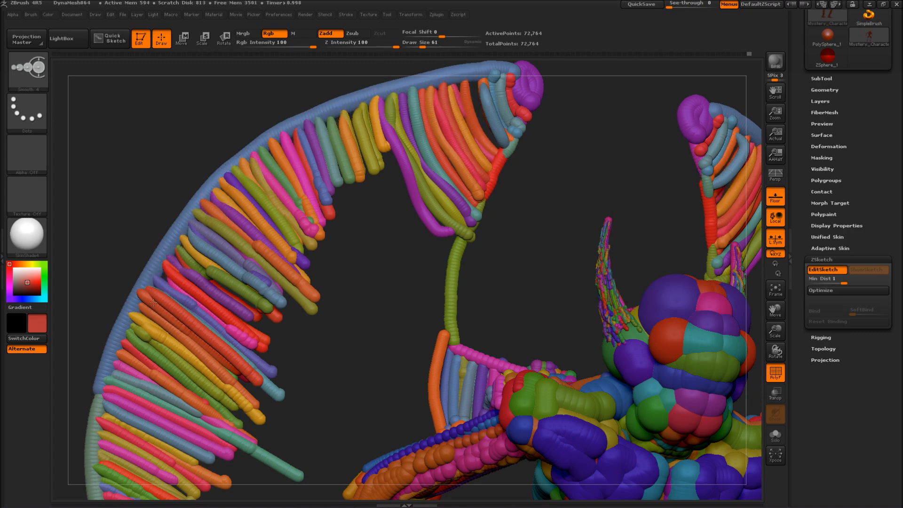
Step: Stretch the inner ends of the mid-wing ribs across the open membrane to the strut's lower joint with the Move brush
mouse_move(329, 294)
mouse_down()
mouse_move(360, 296)
mouse_move(337, 298)
mouse_move(358, 312)
mouse_move(361, 329)
mouse_up()
key(w)
drag(318, 278, 489, 355)
drag(338, 329, 330, 310)
key(ctrl+z)
mouse_move(317, 280)
mouse_down()
mouse_move(419, 293)
mouse_move(437, 311)
mouse_move(397, 268)
mouse_up()
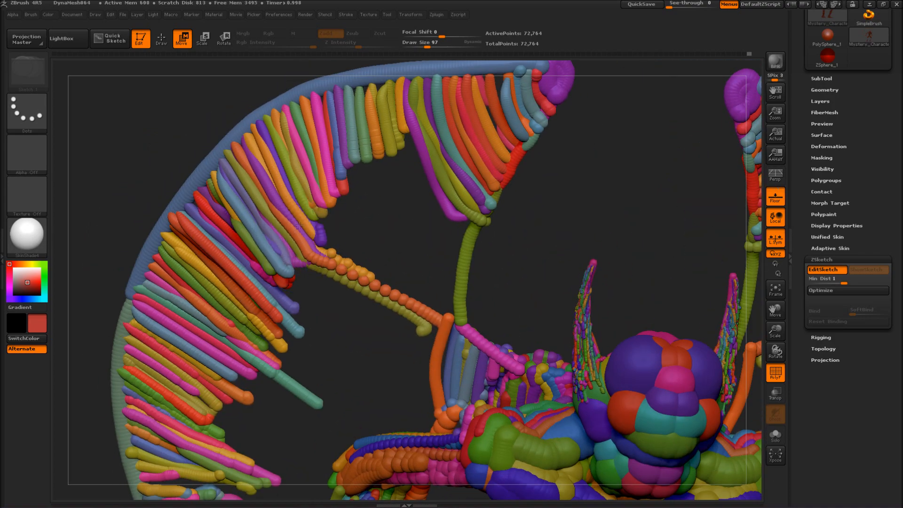
Step: Smooth the stretched ribs and pull the neighbouring rib ends across to the inner strut in Move mode
key(q)
shift+drag(297, 251, 350, 260)
key(w)
drag(326, 212, 447, 297)
mouse_move(532, 264)
mouse_down()
mouse_move(423, 287)
mouse_move(415, 303)
mouse_up()
key(ctrl+z)
alt+drag(489, 264, 484, 305)
drag(403, 282, 454, 267)
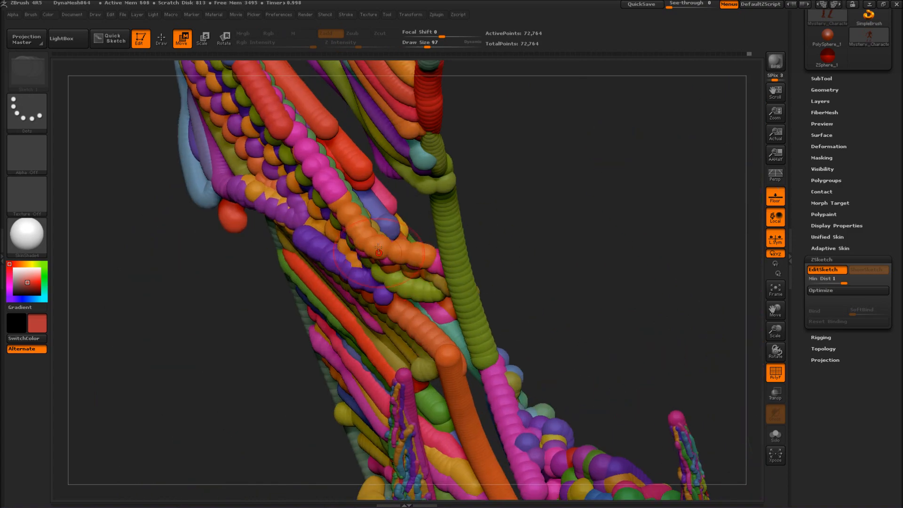
Step: Smooth the stretched membrane ribs from the inner strut out to the wing frame
key(q)
shift+drag(393, 244, 353, 202)
shift+drag(282, 136, 319, 174)
drag(531, 235, 625, 242)
mouse_move(190, 205)
shift+mouse_down()
mouse_move(163, 210)
mouse_move(319, 287)
mouse_move(211, 165)
mouse_move(140, 214)
mouse_move(202, 247)
mouse_move(183, 207)
mouse_move(270, 123)
mouse_move(287, 134)
shift+mouse_up()
alt+drag(320, 134, 397, 269)
mouse_move(283, 178)
shift+mouse_down()
mouse_move(266, 198)
mouse_move(165, 207)
mouse_move(198, 188)
mouse_move(265, 255)
mouse_move(282, 324)
mouse_move(221, 329)
mouse_move(193, 314)
shift+mouse_up()
Step: Sketch three filler tubes from the inner strut outward between the stretched membrane ribs and smooth them
key(w)
mouse_move(170, 352)
alt+mouse_down()
mouse_move(70, 348)
mouse_move(195, 369)
mouse_move(189, 410)
mouse_move(251, 329)
mouse_move(244, 270)
alt+mouse_up()
click(161, 39)
mouse_move(454, 293)
mouse_down()
mouse_move(397, 236)
mouse_move(329, 140)
mouse_up()
drag(459, 277, 353, 126)
mouse_move(465, 261)
mouse_down()
mouse_move(371, 108)
mouse_move(385, 107)
mouse_up()
shift+drag(386, 110, 404, 175)
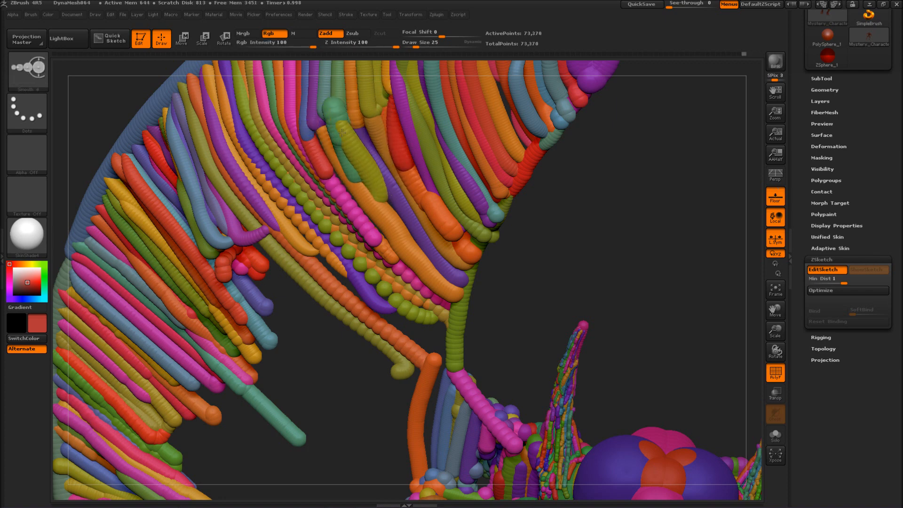
Step: At draw size 25, add and smooth thicker tubes along the membrane's lower edge, running from the mid-wing ribs to the vertical tube
mouse_move(323, 254)
mouse_down()
mouse_move(431, 345)
mouse_move(408, 331)
mouse_up()
mouse_move(437, 323)
mouse_down()
mouse_move(425, 339)
mouse_move(433, 370)
mouse_up()
mouse_move(410, 332)
shift+mouse_down()
mouse_move(379, 306)
mouse_move(419, 330)
shift+mouse_up()
shift+drag(419, 330, 375, 306)
mouse_move(329, 395)
mouse_down()
mouse_move(390, 393)
mouse_move(366, 395)
mouse_up()
mouse_move(316, 264)
shift+mouse_down()
mouse_move(353, 295)
mouse_move(316, 266)
shift+mouse_up()
shift+drag(316, 266, 380, 320)
mouse_move(366, 400)
mouse_down()
mouse_move(327, 405)
mouse_move(367, 399)
mouse_up()
alt+drag(288, 403, 360, 309)
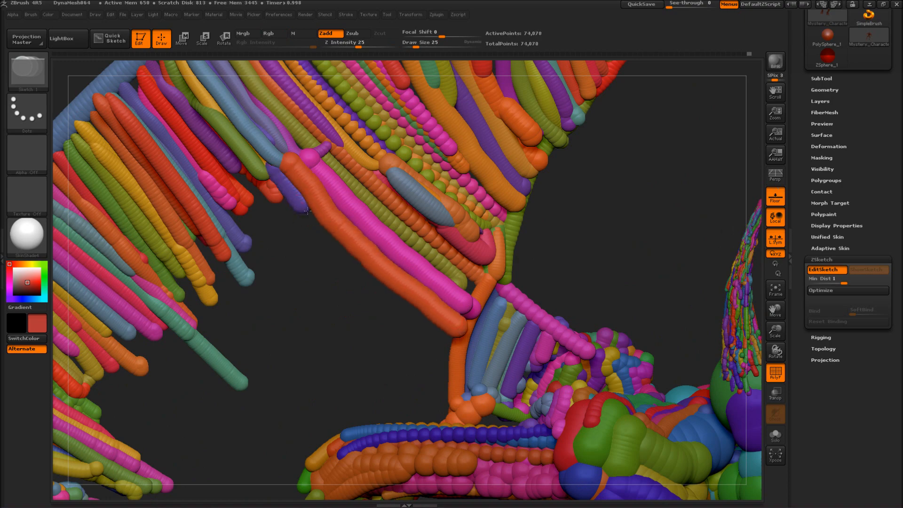
mouse_move(376, 278)
mouse_down()
mouse_move(214, 205)
mouse_move(230, 192)
mouse_up()
Step: Stretch the end of the short red rib along the membrane's lower edge toward the vertical tube and smooth it
key(w)
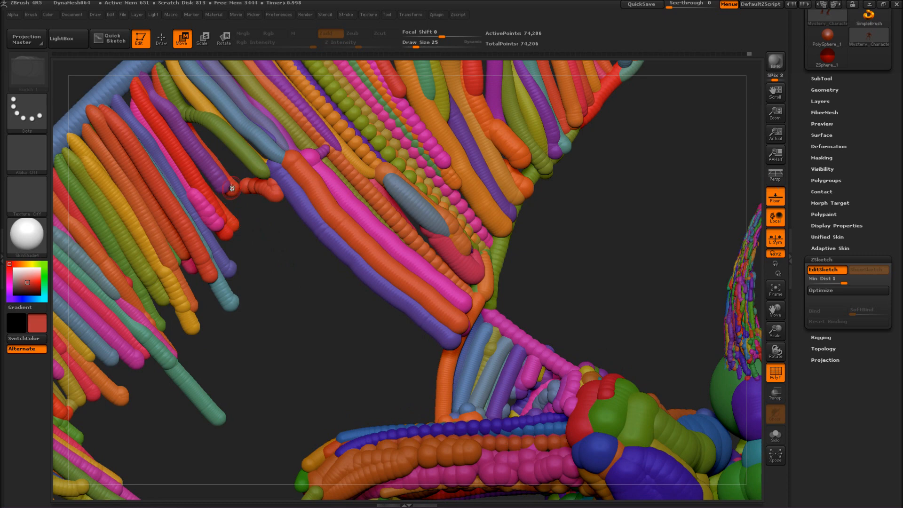
key(q)
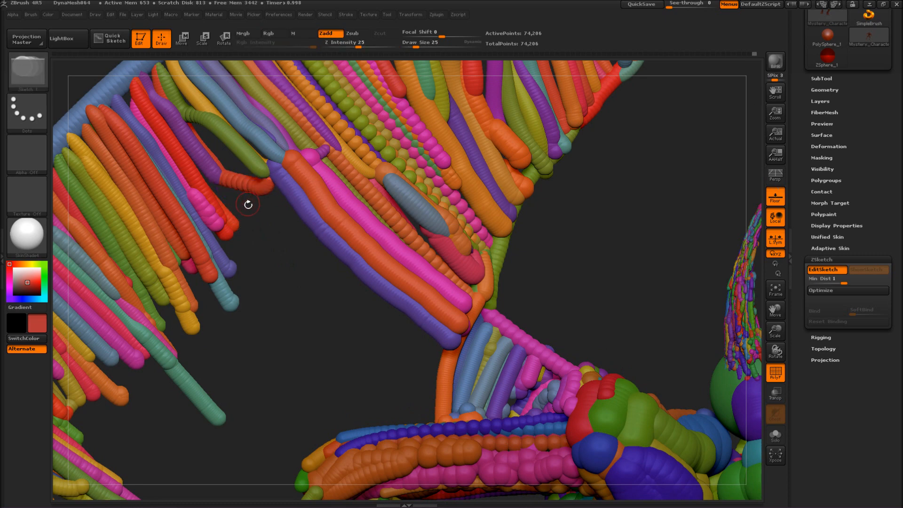
drag(307, 223, 361, 286)
key(ctrl+z)
key(w)
drag(267, 187, 416, 339)
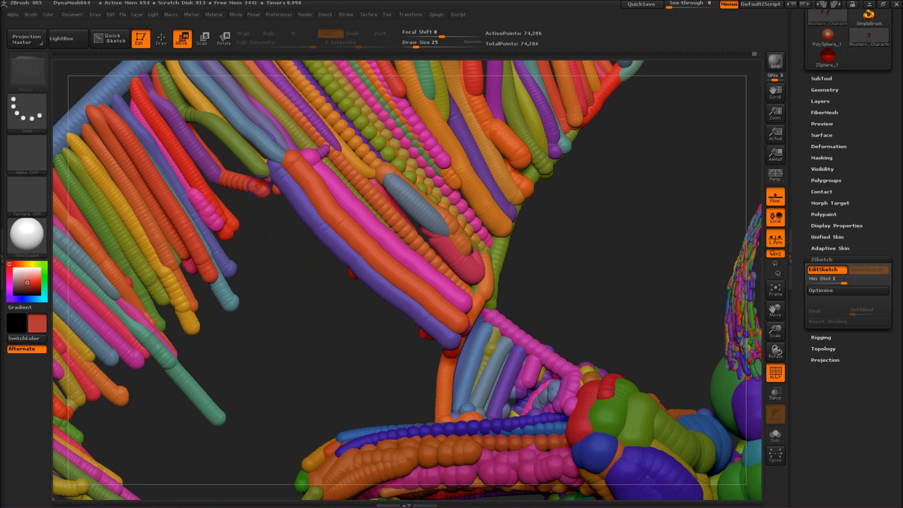
key(q)
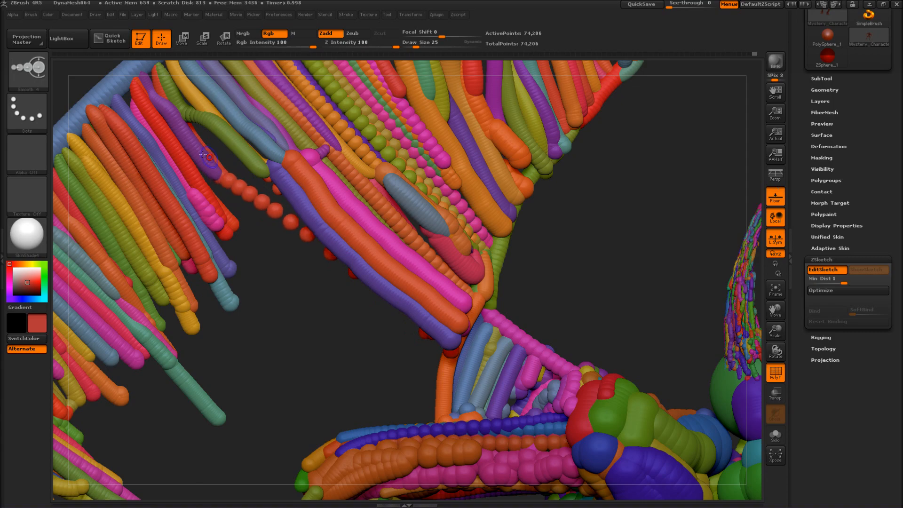
shift+drag(235, 179, 306, 233)
mouse_move(260, 254)
mouse_down()
mouse_move(239, 305)
mouse_move(258, 268)
mouse_up()
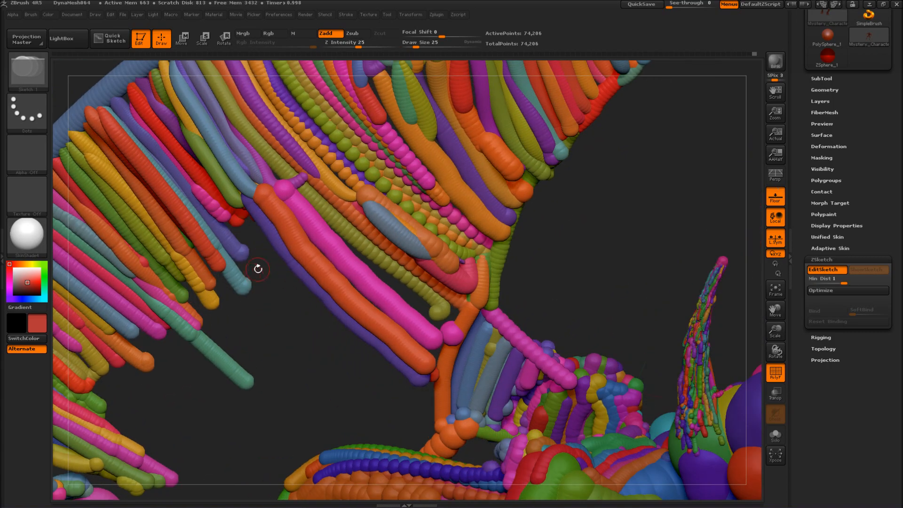
Step: Pull the ends of the thick tubes along the membrane's lower edge up to the strut and frame the whole figure
key(w)
mouse_move(303, 326)
mouse_down()
mouse_move(298, 313)
mouse_move(250, 428)
mouse_move(185, 251)
mouse_up()
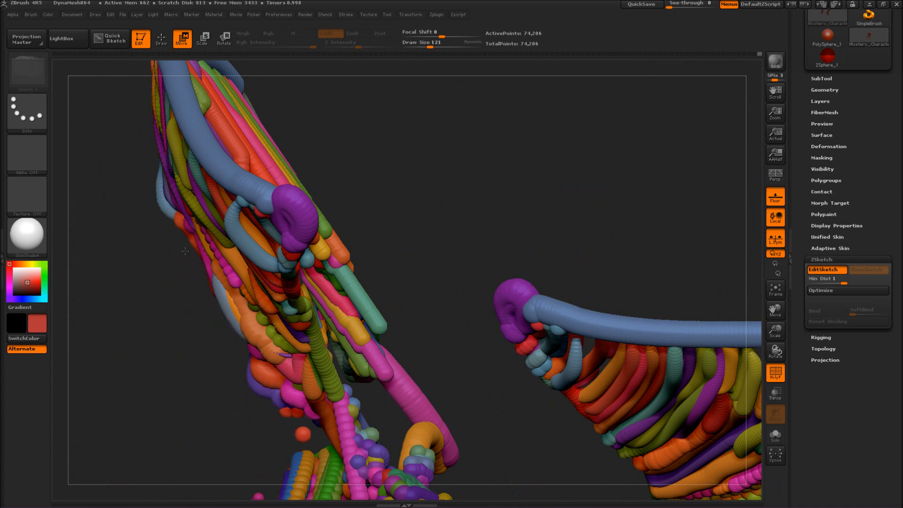
drag(159, 192, 375, 494)
key(q)
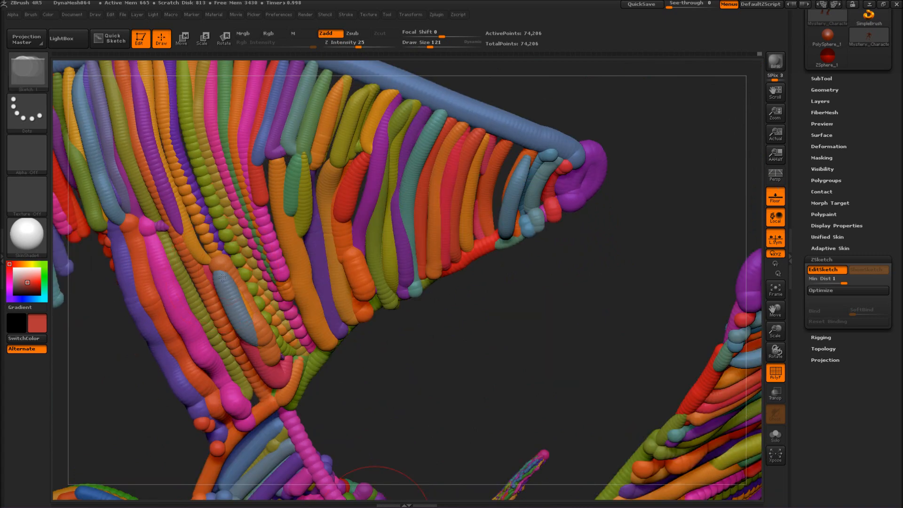
mouse_move(123, 409)
mouse_down()
mouse_move(235, 303)
mouse_move(139, 294)
mouse_move(147, 269)
mouse_up()
key(f)
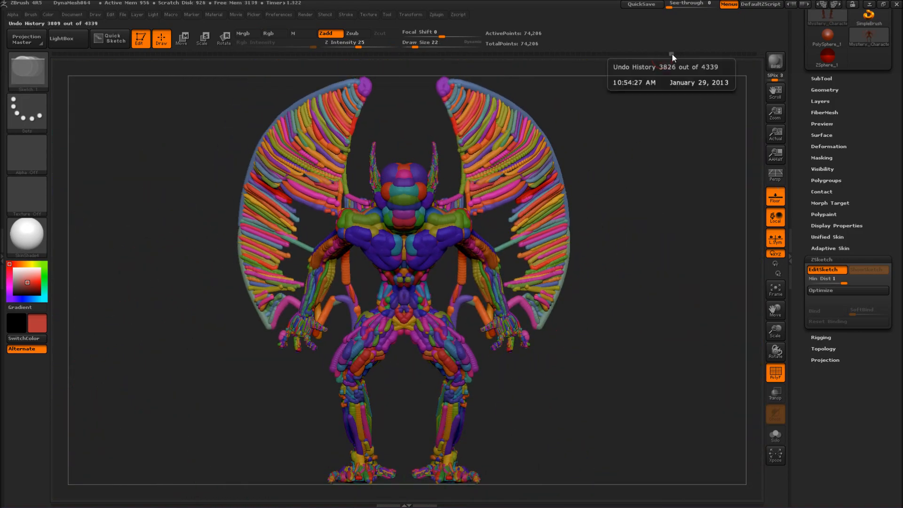
Step: Step forward through the undo history to its latest state to restore the filled wing membranes
drag(671, 53, 678, 54)
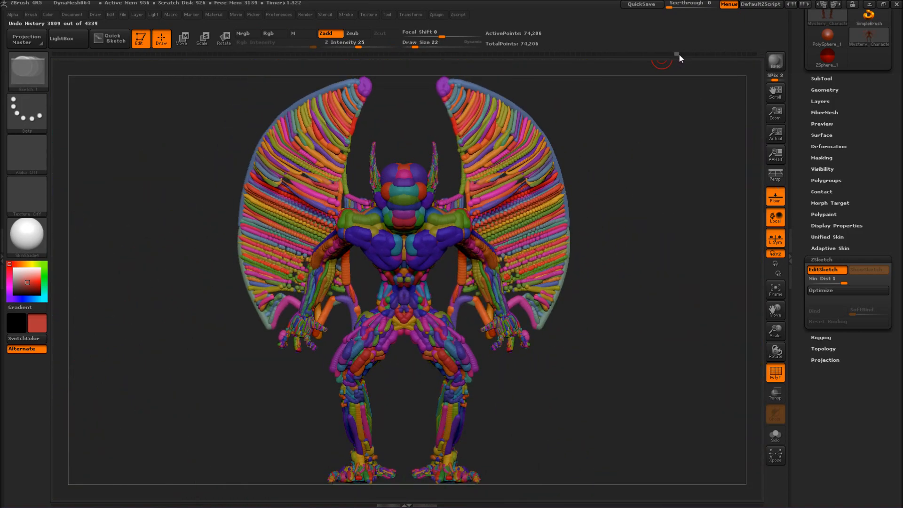
drag(695, 56, 700, 56)
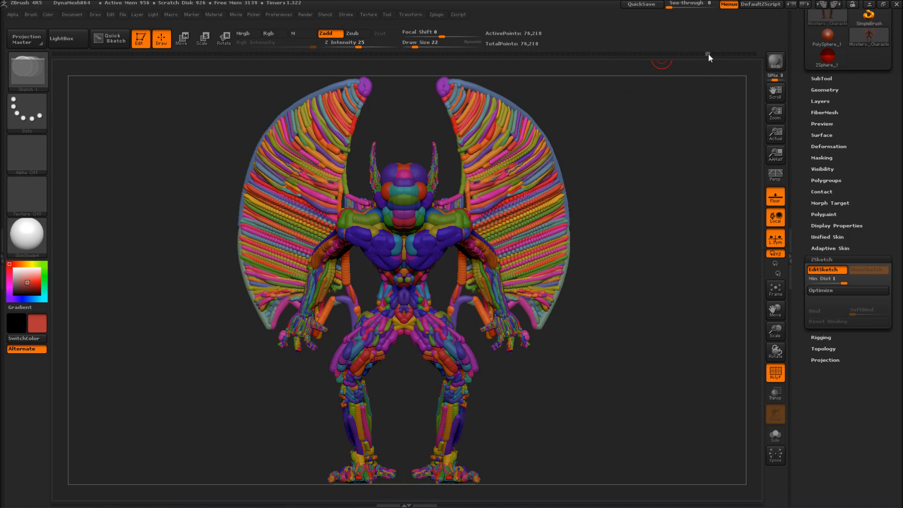
drag(708, 54, 755, 51)
Step: Sketch and smooth short tubes on the creature's back between the wing roots
drag(471, 359, 517, 203)
mouse_move(508, 259)
mouse_down()
mouse_move(474, 312)
mouse_move(463, 308)
mouse_move(489, 381)
mouse_move(480, 455)
mouse_move(475, 329)
mouse_move(423, 305)
mouse_move(452, 319)
mouse_up()
mouse_move(452, 320)
alt+mouse_down()
mouse_move(456, 357)
mouse_move(467, 341)
mouse_move(479, 353)
mouse_move(470, 335)
alt+mouse_up()
drag(423, 414, 423, 359)
shift+drag(490, 342, 477, 328)
drag(445, 370, 447, 430)
scroll(481, 266, down, 1)
drag(497, 248, 481, 327)
shift+drag(494, 247, 488, 327)
shift+drag(499, 273, 503, 256)
mouse_move(452, 391)
mouse_down()
mouse_move(435, 441)
mouse_move(440, 435)
mouse_up()
shift+drag(494, 233, 470, 310)
drag(447, 395, 334, 354)
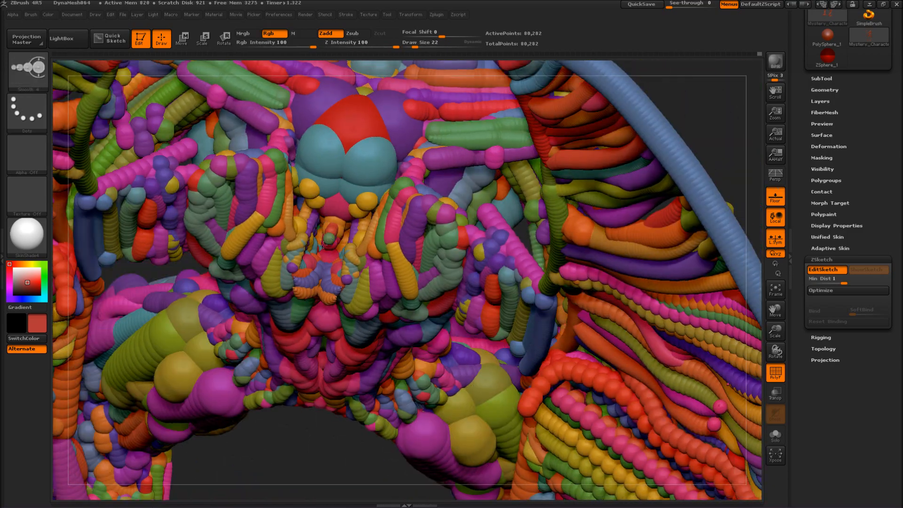
Step: Adjust the inner edge of the wing membranes beside the head at draw size 86 and smooth it
drag(345, 465, 517, 346)
alt+drag(607, 376, 632, 352)
key(f)
key(w)
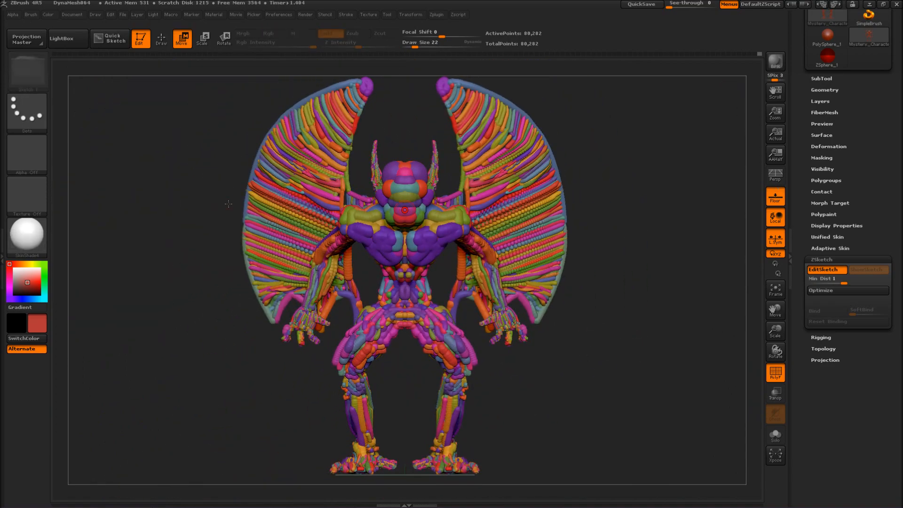
mouse_move(369, 197)
mouse_down()
mouse_move(380, 198)
mouse_move(352, 179)
mouse_up()
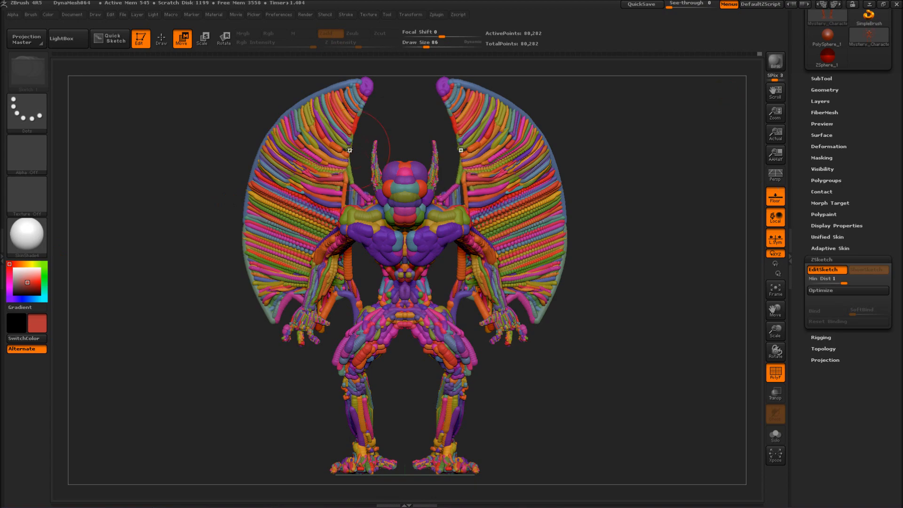
key(q)
key(shift)
right_drag(221, 202, 55, 216)
drag(55, 217, 21, 219)
key(shift)
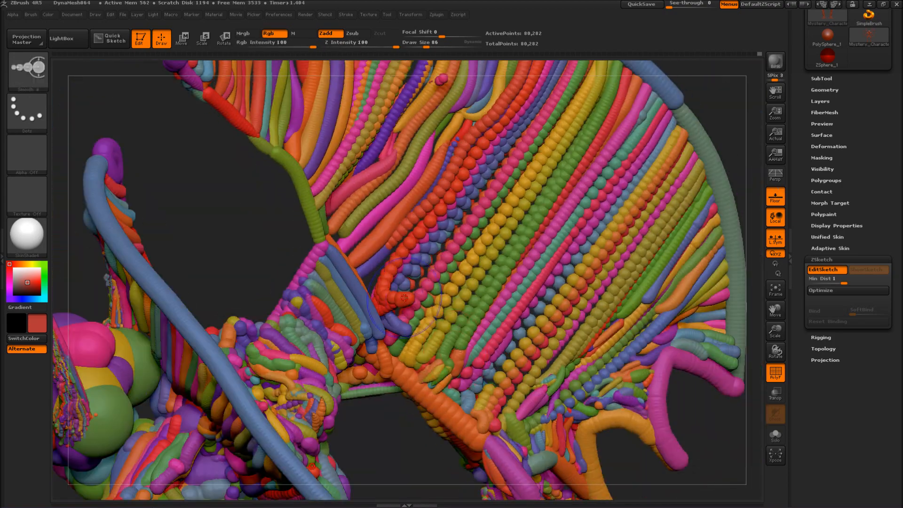
Step: Pull the looped lower end of the red beaded rib toward the inner strut and smooth it into line
key(w)
right_drag(234, 226, 263, 245)
ctrl+right_drag(263, 244, 270, 277)
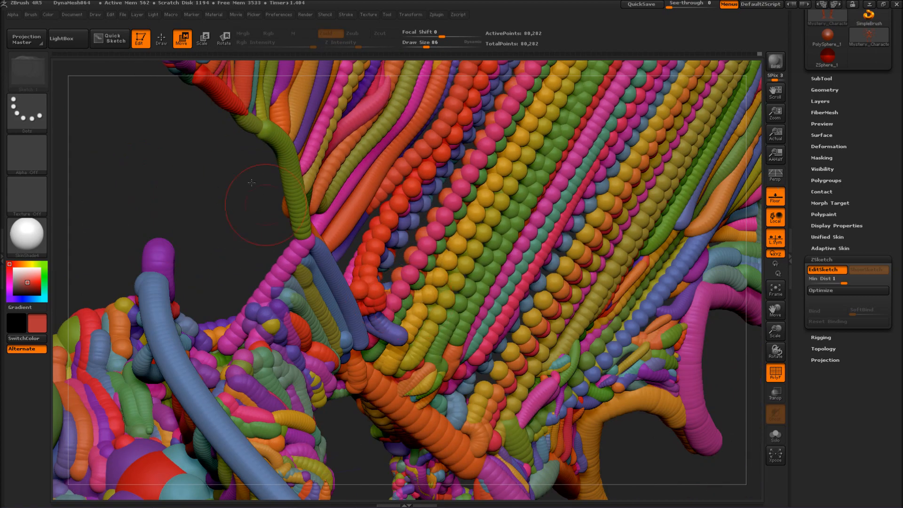
key(q)
key(shift)
key(w)
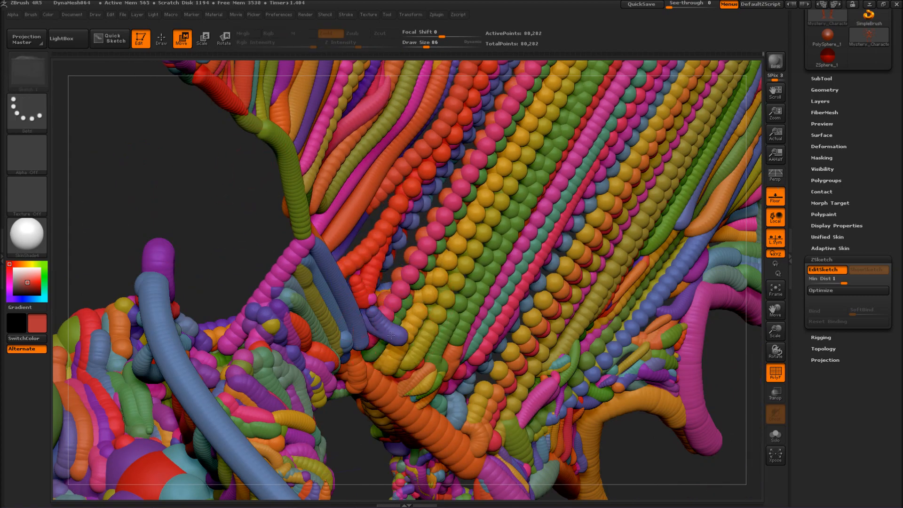
key(q)
right_drag(250, 287, 231, 236)
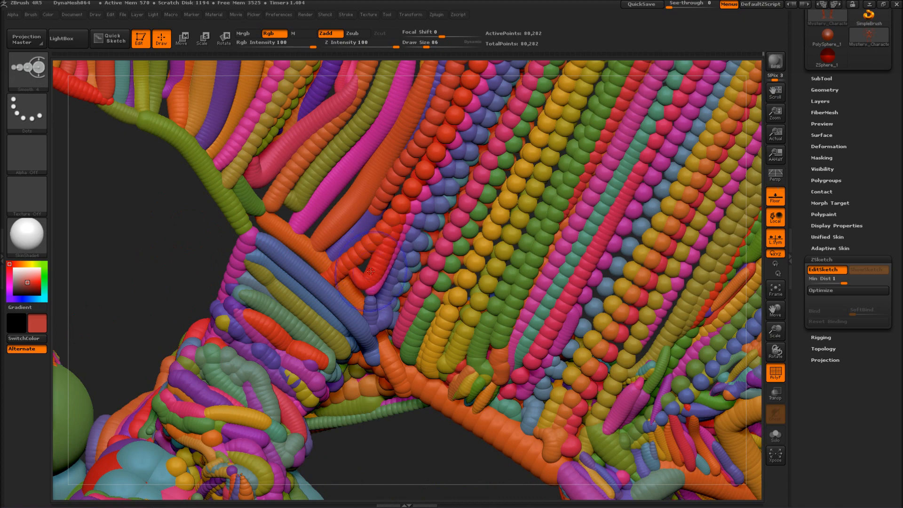
key(w)
drag(367, 280, 353, 276)
right_drag(364, 303, 410, 301)
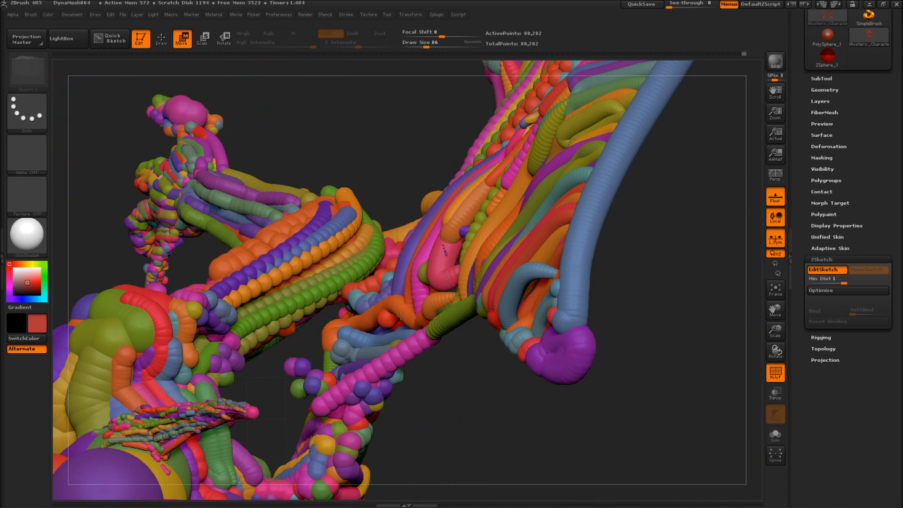
Step: Enlarge the brush and reposition the membrane ribs beside the inner strut joint to even out the surface
mouse_move(385, 327)
right_down()
mouse_move(230, 337)
mouse_move(395, 350)
right_up()
key(s)
click(444, 354)
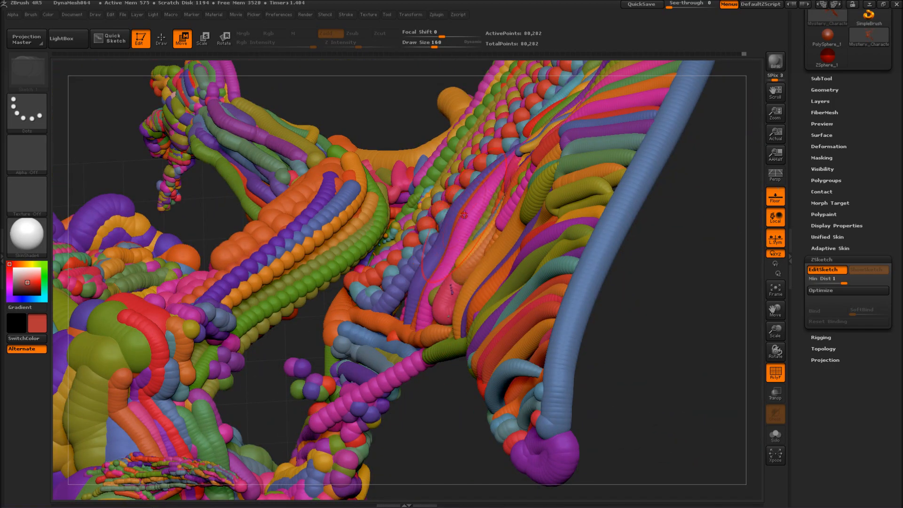
key(q)
mouse_move(452, 259)
right_down()
mouse_move(405, 310)
mouse_move(454, 332)
right_up()
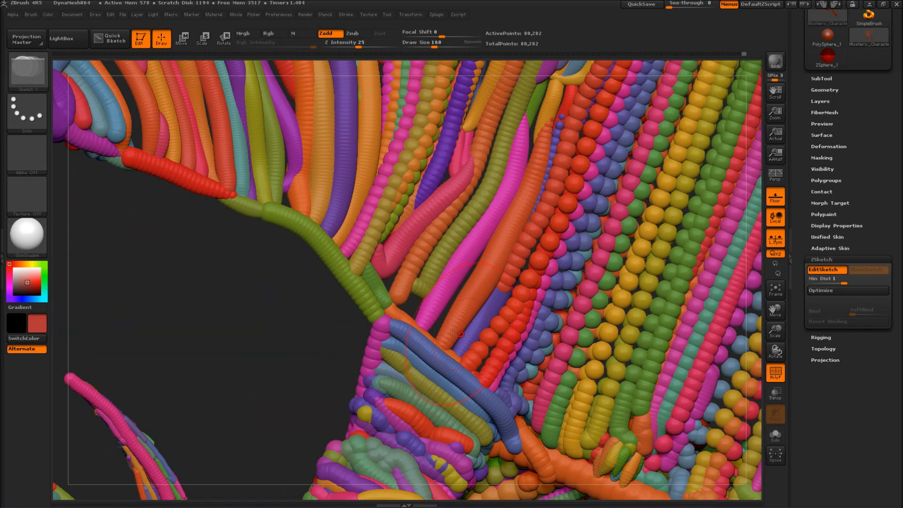
Step: Sketch two short filler tubes over the gaps at the rib ends beside the strut joint and smooth them
drag(410, 314, 442, 230)
shift+drag(410, 314, 442, 230)
drag(393, 285, 432, 188)
shift+drag(428, 188, 398, 282)
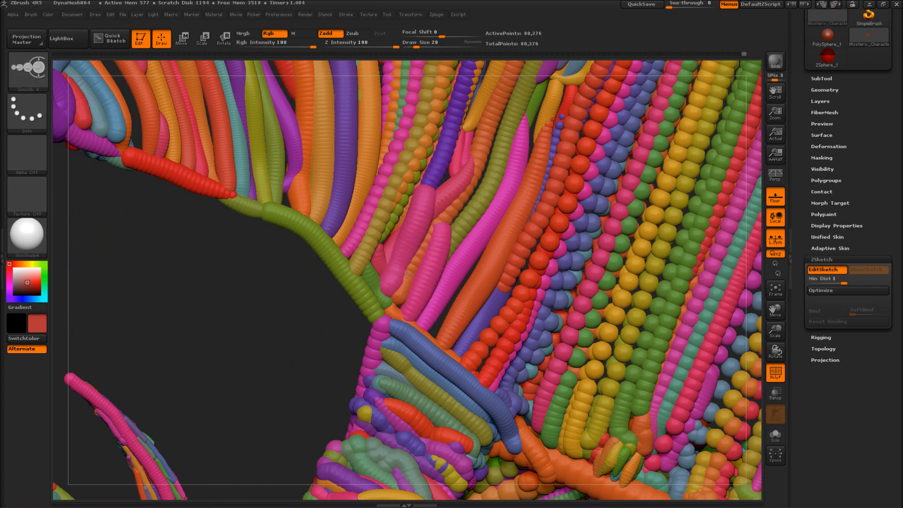
Step: Sketch long tubes over the ribs running outward from the strut joint and over the gap beside the purple rib
drag(437, 333, 532, 114)
drag(397, 300, 457, 107)
drag(288, 198, 262, 26)
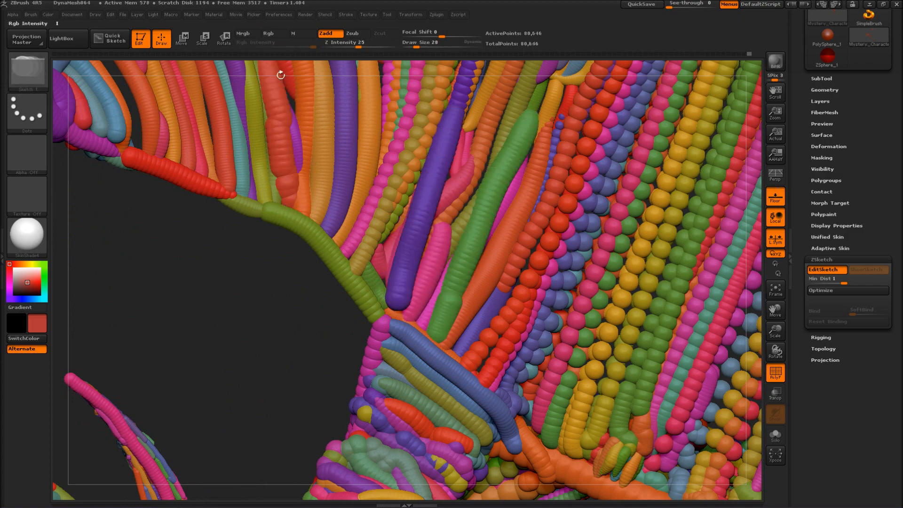
drag(297, 147, 273, 20)
Step: Nudge the blue tubes near the wing tip into place and smooth the ribs around them
alt+drag(232, 314, 254, 417)
mouse_move(196, 367)
right_down()
mouse_move(513, 400)
mouse_move(329, 395)
right_up()
key(w)
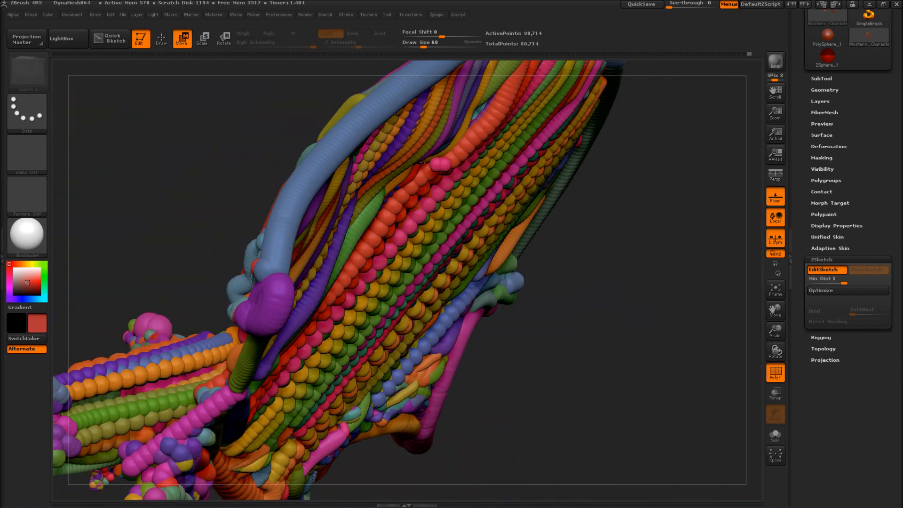
drag(236, 289, 246, 292)
right_drag(197, 283, 387, 298)
key(q)
shift+drag(303, 244, 256, 299)
right_drag(409, 265, 432, 264)
drag(304, 237, 246, 280)
key(ctrl+z)
Step: At draw size 32, cover the gap beside the blue wing-tip tubes with a thick orange tube and smooth it
key(s)
click(259, 263)
key(s)
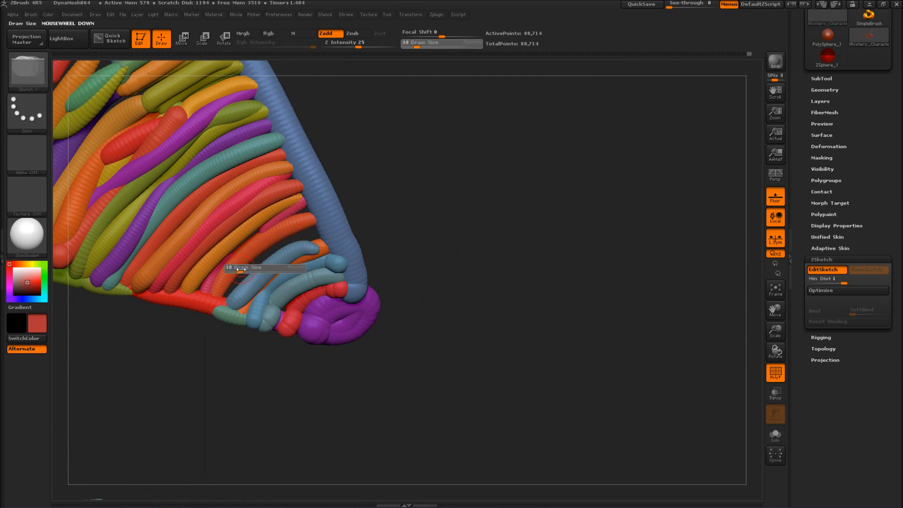
click(246, 271)
mouse_move(303, 232)
mouse_down()
mouse_move(216, 309)
mouse_move(306, 241)
mouse_move(273, 261)
mouse_move(267, 250)
mouse_up()
shift+drag(309, 242, 283, 252)
key(ctrl+z)
key(ctrl+z)
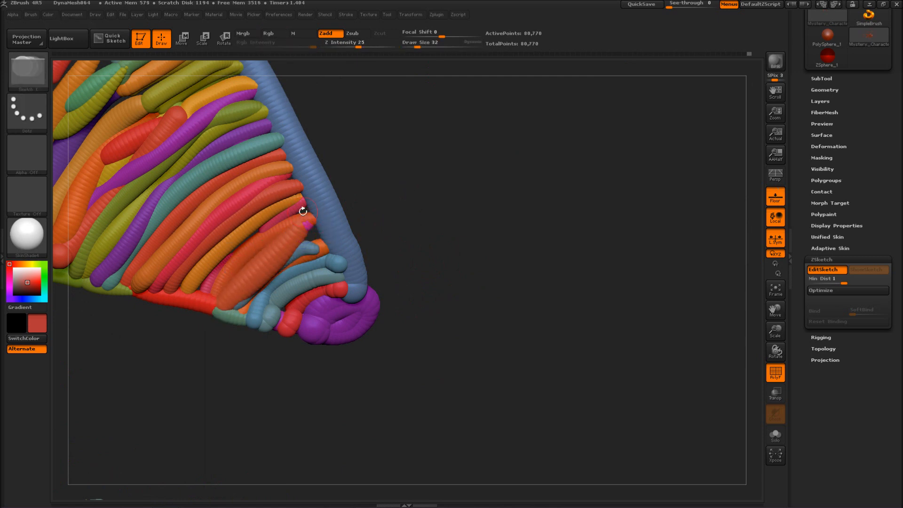
key(w)
key(q)
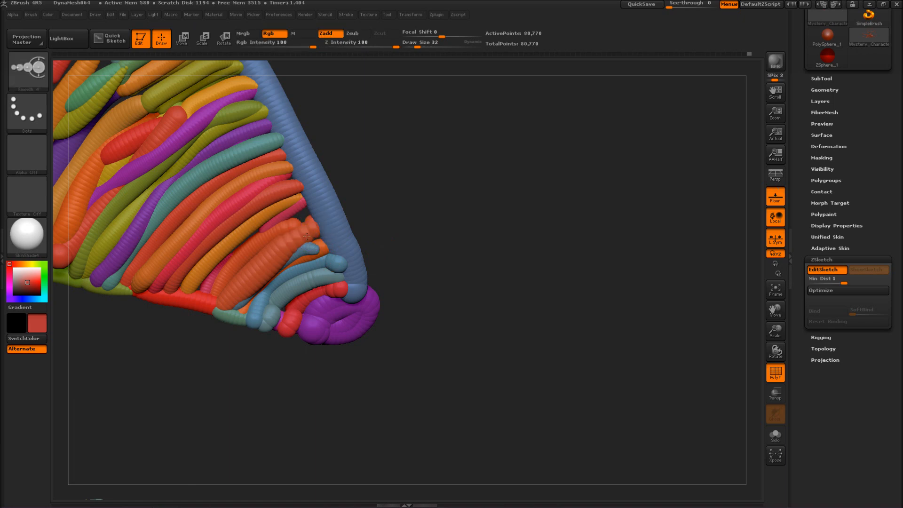
Step: At draw size 10, sketch thin filler tubes in the narrow gap beside the thick orange tube and smooth them
key(s)
shift+drag(263, 243, 296, 217)
mouse_move(301, 218)
shift+mouse_down()
mouse_move(270, 235)
mouse_move(311, 210)
shift+mouse_up()
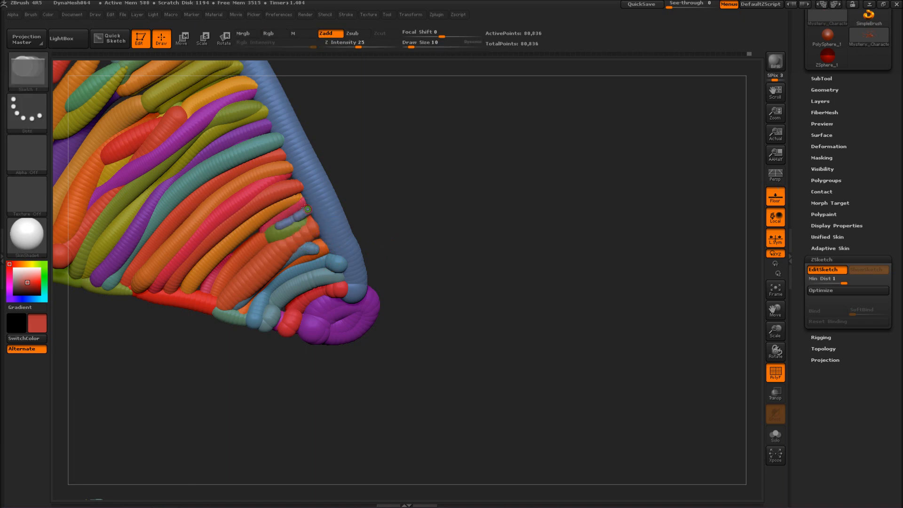
drag(433, 216, 404, 214)
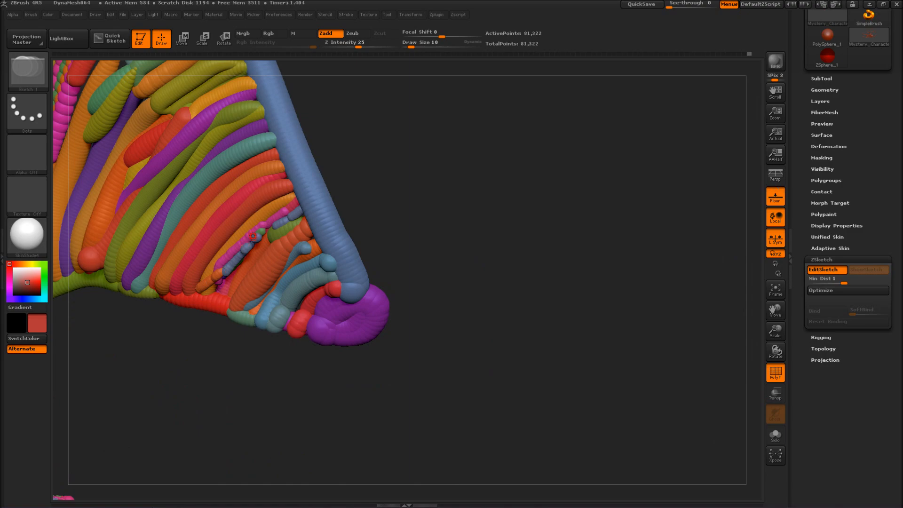
shift+drag(276, 233, 221, 279)
Step: At draw size 20, add thicker short tubes in the remaining wing-tip gap, smooth them, and frame the whole figure
mouse_move(388, 206)
mouse_down()
mouse_move(404, 201)
mouse_move(331, 188)
mouse_move(389, 175)
mouse_move(338, 168)
mouse_move(293, 240)
mouse_up()
key(s)
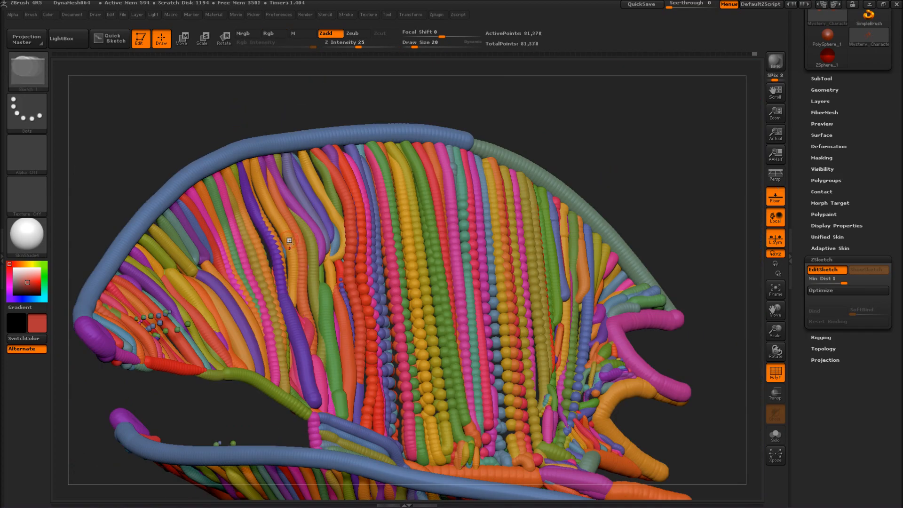
mouse_move(348, 114)
mouse_down()
mouse_move(372, 98)
mouse_move(295, 95)
mouse_move(558, 165)
mouse_move(650, 144)
mouse_move(457, 282)
mouse_up()
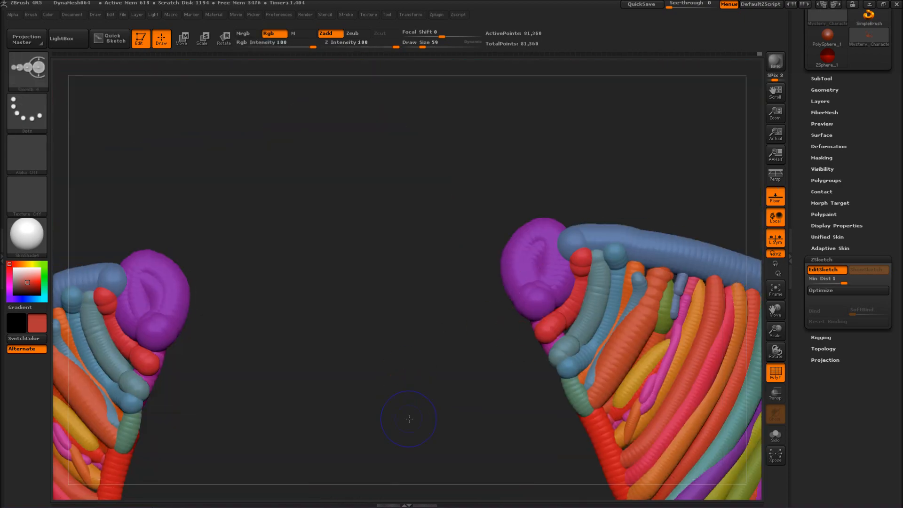
mouse_move(403, 423)
mouse_down()
mouse_move(255, 400)
mouse_move(276, 290)
mouse_move(574, 292)
mouse_move(629, 316)
mouse_move(576, 343)
mouse_move(627, 383)
mouse_move(595, 359)
mouse_move(645, 362)
mouse_move(629, 366)
mouse_up()
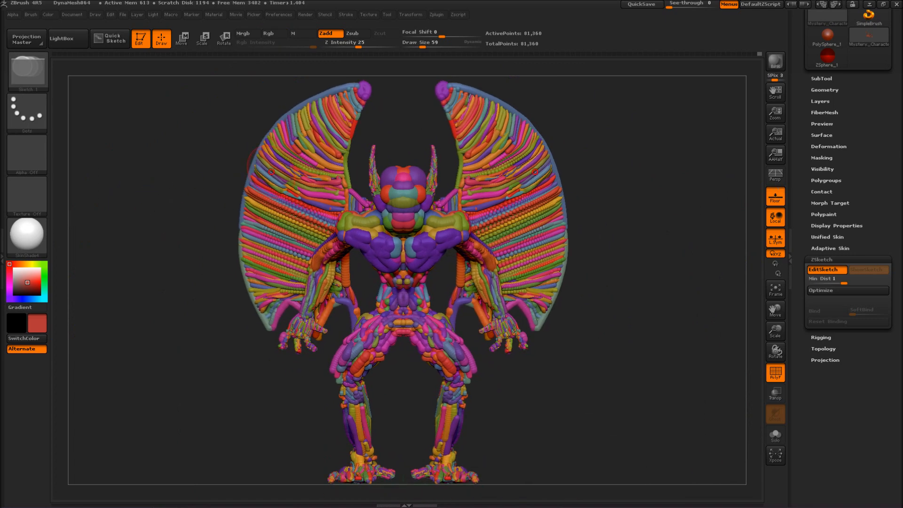
Step: Try deleting ribs across the wing membranes and undo the deletions
mouse_move(301, 150)
alt+mouse_down()
mouse_move(285, 184)
mouse_move(301, 196)
alt+mouse_up()
mouse_move(300, 249)
alt+mouse_down()
mouse_move(287, 278)
mouse_move(259, 268)
alt+mouse_up()
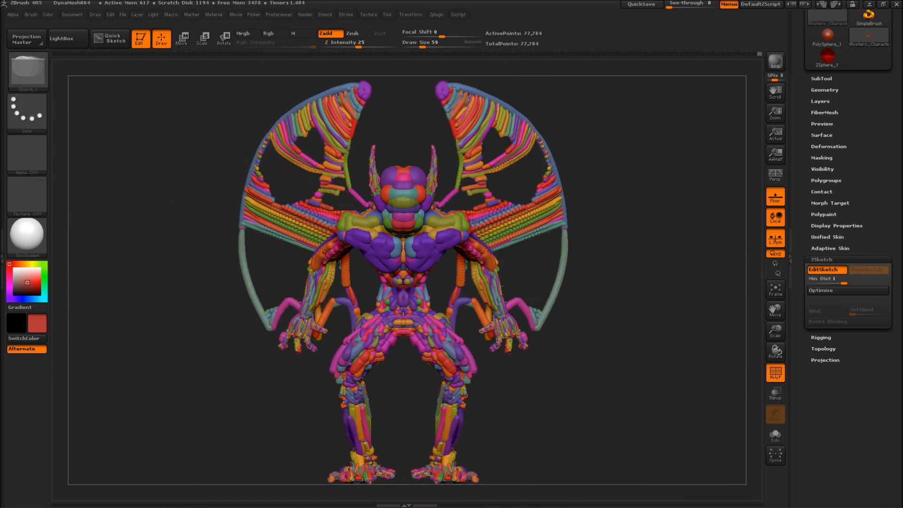
key(ctrl+z)
key(ctrl+z)
key(ctrl+z)
key(ctrl+z)
Step: Try deleting tubes across the head, arms and chest and undo the deletions
mouse_move(414, 178)
alt+mouse_down()
mouse_move(437, 235)
mouse_move(411, 267)
mouse_move(668, 131)
mouse_move(396, 203)
alt+mouse_up()
alt+drag(323, 229, 400, 277)
mouse_move(324, 325)
ctrl+right_down()
mouse_move(395, 247)
mouse_move(143, 332)
mouse_move(315, 271)
ctrl+right_up()
ctrl+right_drag(194, 278, 308, 328)
key(ctrl+z)
key(ctrl+z)
key(ctrl+z)
key(ctrl+z)
key(ctrl+z)
key(ctrl+z)
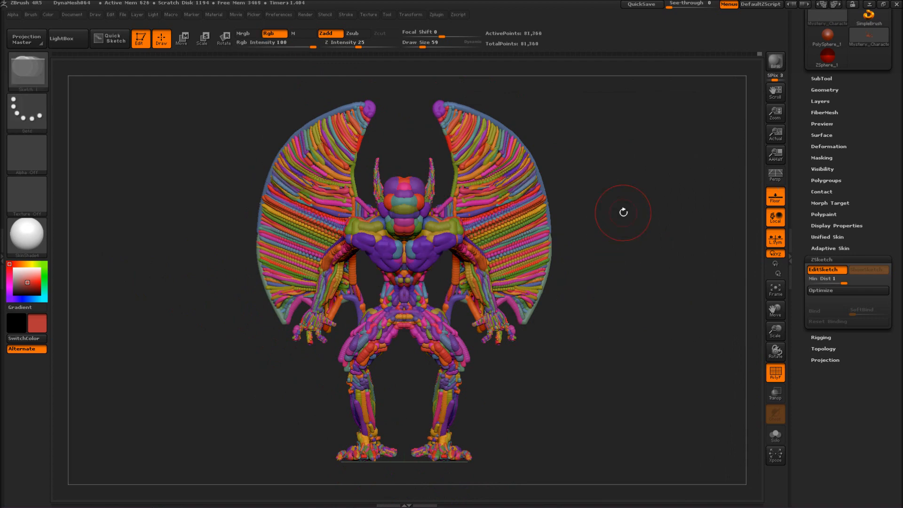
Step: Advance through the undo history to the latest state and bring the creature's head into close view
click(692, 52)
drag(697, 53, 758, 57)
drag(368, 101, 98, 260)
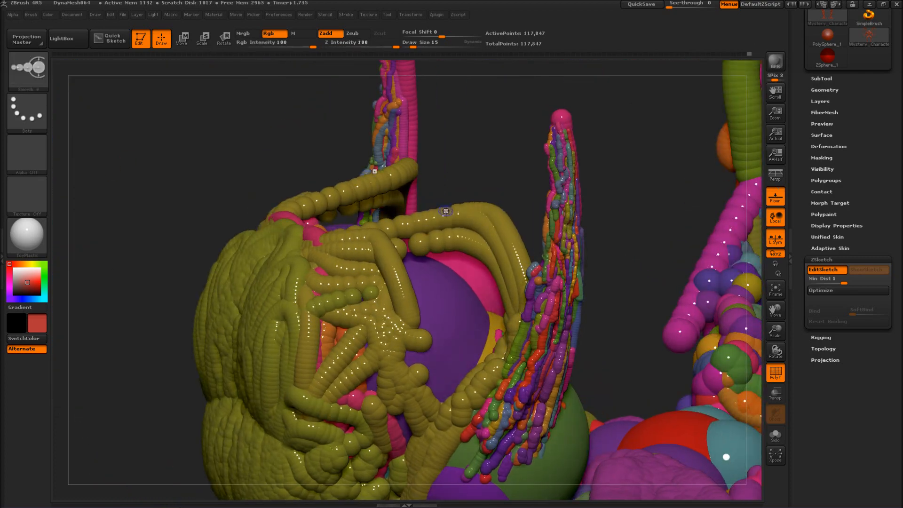
Step: Delete a stray olive tube on the side of the head and smooth the olive tubes along the temple and cheek
mouse_move(417, 247)
alt+mouse_down()
mouse_move(439, 226)
mouse_move(400, 244)
alt+mouse_up()
mouse_move(479, 165)
mouse_down()
mouse_move(500, 207)
mouse_move(505, 282)
mouse_move(441, 376)
mouse_up()
mouse_move(752, 423)
mouse_down()
mouse_move(753, 301)
mouse_move(751, 362)
mouse_move(390, 142)
mouse_move(442, 157)
mouse_up()
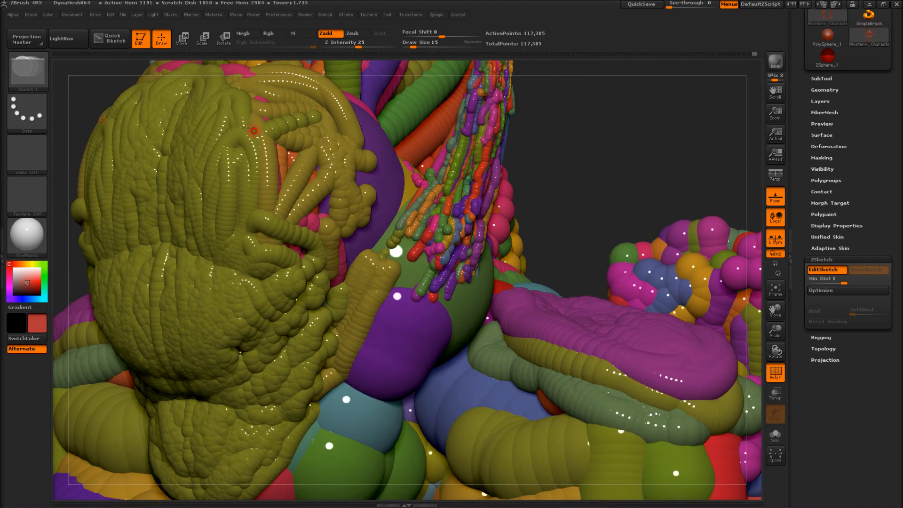
shift+drag(372, 262, 366, 292)
shift+drag(331, 336, 345, 201)
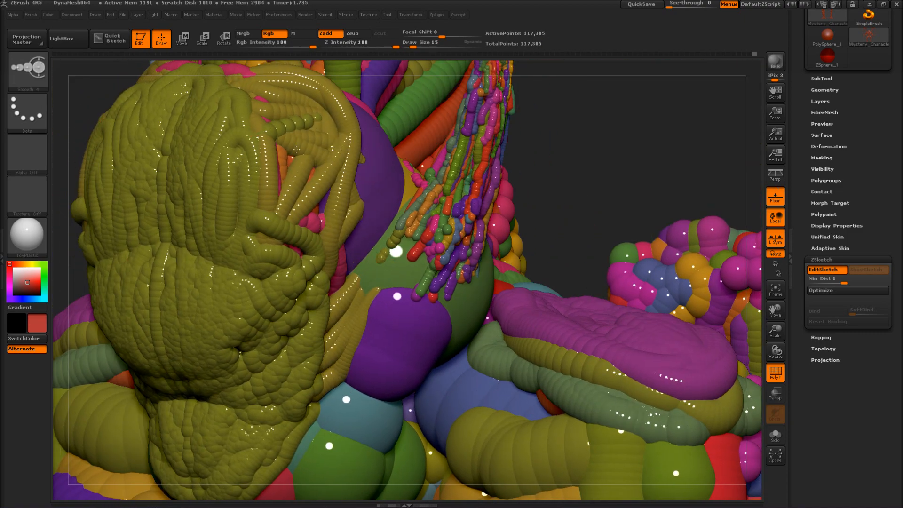
shift+drag(290, 81, 278, 141)
Step: Set the draw size to 186 and adjust the tubes of the lower face with the Move tool
shift+drag(562, 177, 626, 188)
mouse_move(540, 225)
alt+mouse_down()
mouse_move(447, 210)
mouse_move(391, 229)
alt+mouse_up()
mouse_move(290, 233)
mouse_down()
mouse_move(359, 240)
mouse_move(202, 249)
mouse_move(207, 242)
mouse_up()
key(w)
key(s)
mouse_move(293, 248)
mouse_down()
mouse_move(316, 248)
mouse_move(305, 247)
mouse_up()
drag(266, 377, 343, 378)
Step: Optimize the ZSketch and choose to wait for the program to respond
alt+drag(505, 160, 562, 143)
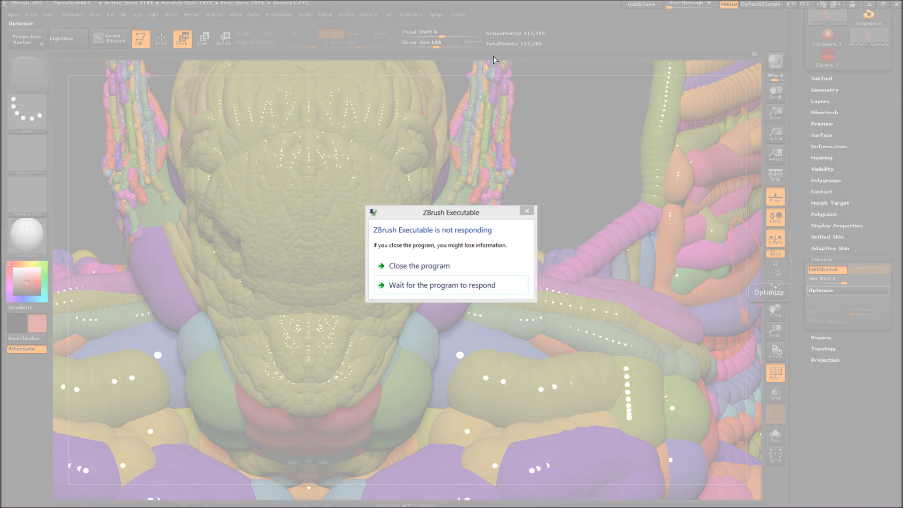
click(451, 286)
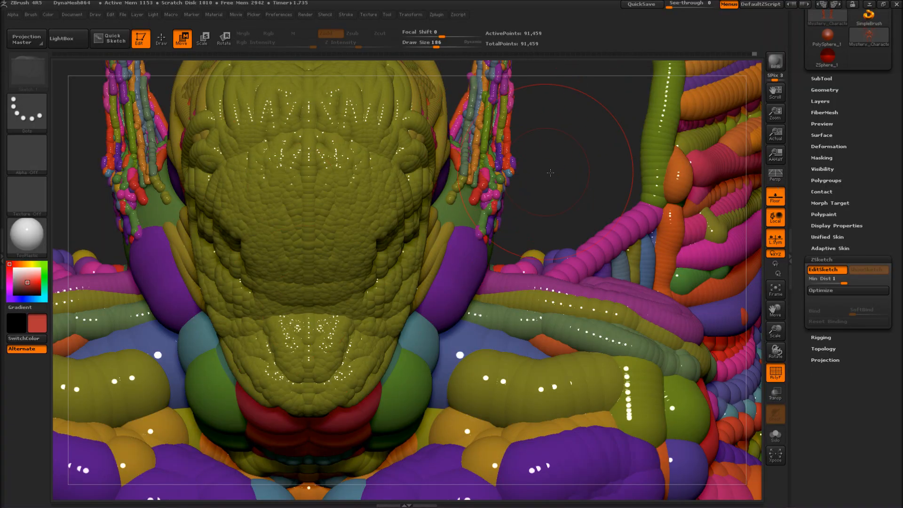
Step: At draw size 10, cover the creature's muzzle and chin with fine teal tubes
drag(550, 173, 151, 432)
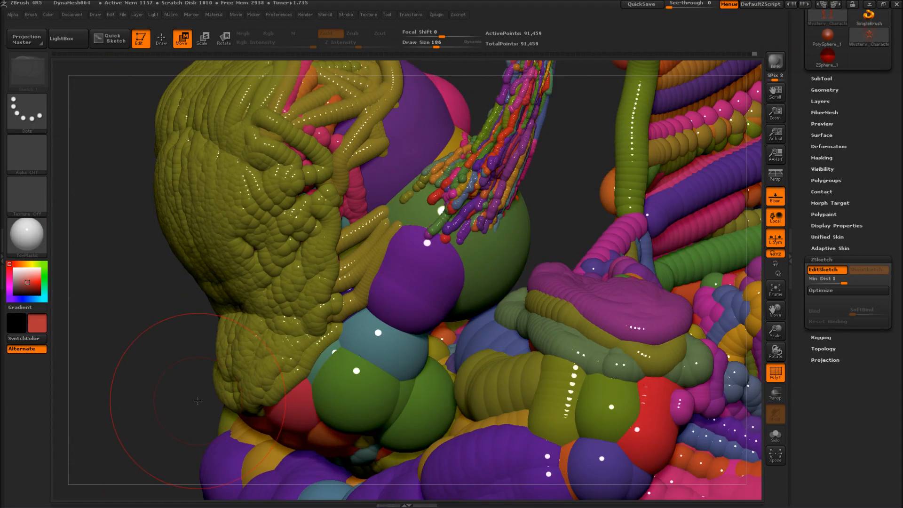
key(q)
mouse_move(220, 356)
mouse_down()
mouse_move(221, 391)
mouse_move(197, 338)
mouse_up()
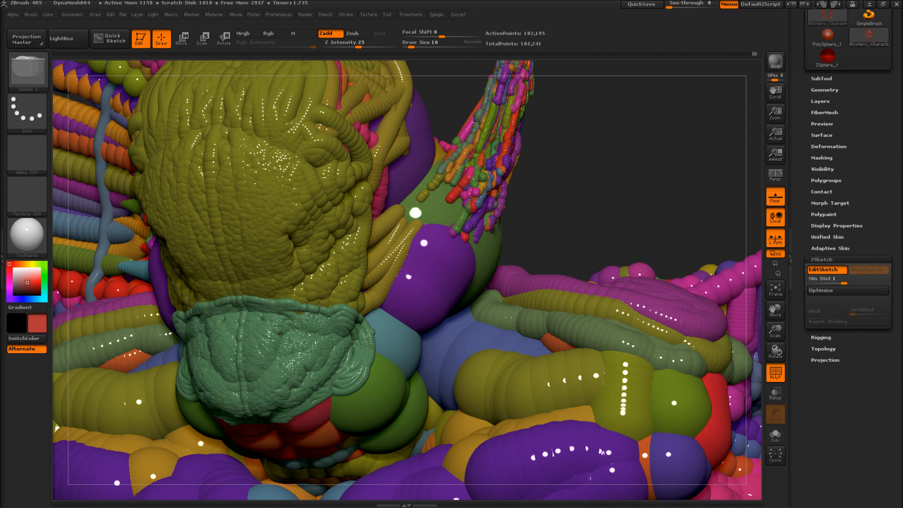
Step: Cover the creature's chin with a dense patch of fine purple tubes at draw size 10
drag(235, 332, 239, 355)
drag(280, 376, 275, 410)
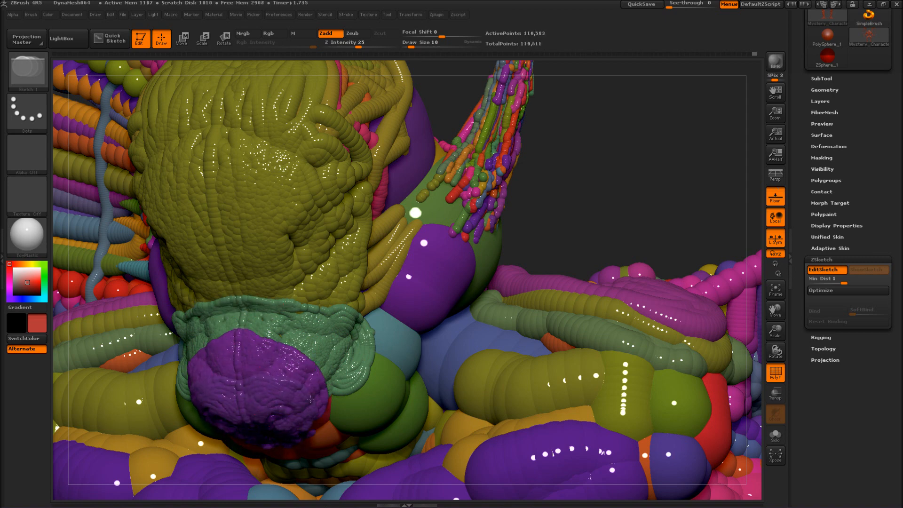
Step: Set the draw size to 208 and reshape the head tubes from the side with the Move tool
mouse_move(690, 183)
alt+mouse_down()
mouse_move(704, 156)
mouse_move(697, 128)
alt+mouse_up()
shift+drag(696, 141, 625, 157)
key(w)
key(s)
drag(165, 375, 193, 374)
drag(277, 378, 256, 375)
drag(265, 329, 251, 324)
drag(241, 280, 222, 272)
mouse_move(231, 211)
mouse_down()
mouse_move(219, 205)
mouse_move(208, 234)
mouse_move(211, 267)
mouse_up()
drag(155, 316, 126, 327)
alt+drag(145, 165, 149, 276)
alt+drag(358, 165, 376, 207)
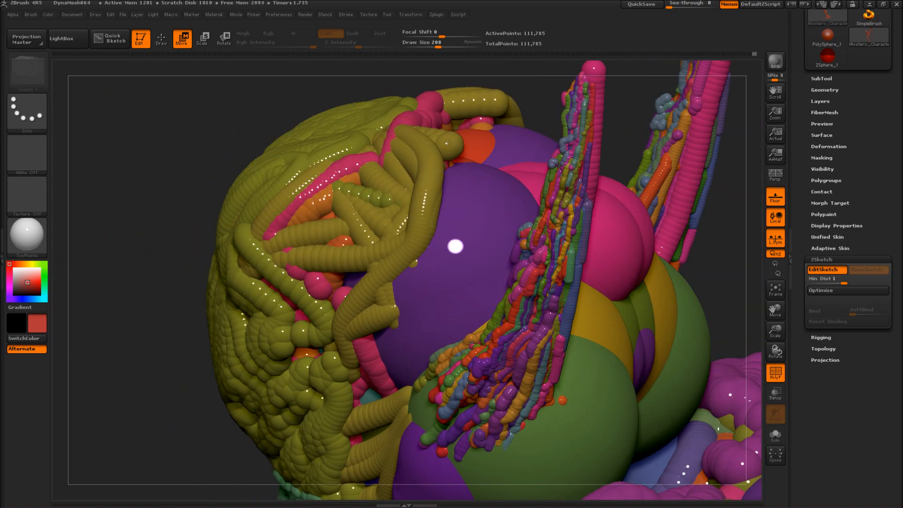
Step: At draw size 22, sketch parallel tubes running back from the olive rim across the upper side of the head
key(q)
mouse_move(419, 134)
shift+mouse_down()
mouse_move(422, 162)
mouse_move(371, 208)
mouse_move(472, 90)
shift+mouse_up()
scroll(391, 176, down, 1)
scroll(388, 183, down, 1)
drag(435, 141, 490, 90)
drag(425, 174, 515, 98)
drag(447, 193, 526, 103)
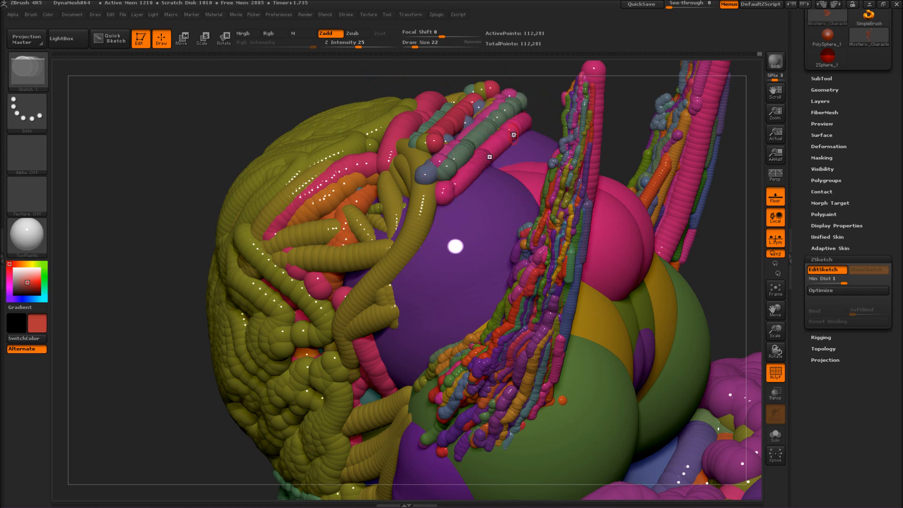
Step: Sketch further rows of tubes backward over the purple sphere behind the temple, below the previous rows
drag(430, 206, 540, 111)
drag(447, 215, 547, 127)
drag(429, 231, 556, 133)
drag(417, 259, 510, 175)
drag(439, 252, 550, 157)
drag(469, 236, 522, 160)
drag(193, 166, 230, 179)
drag(497, 288, 570, 210)
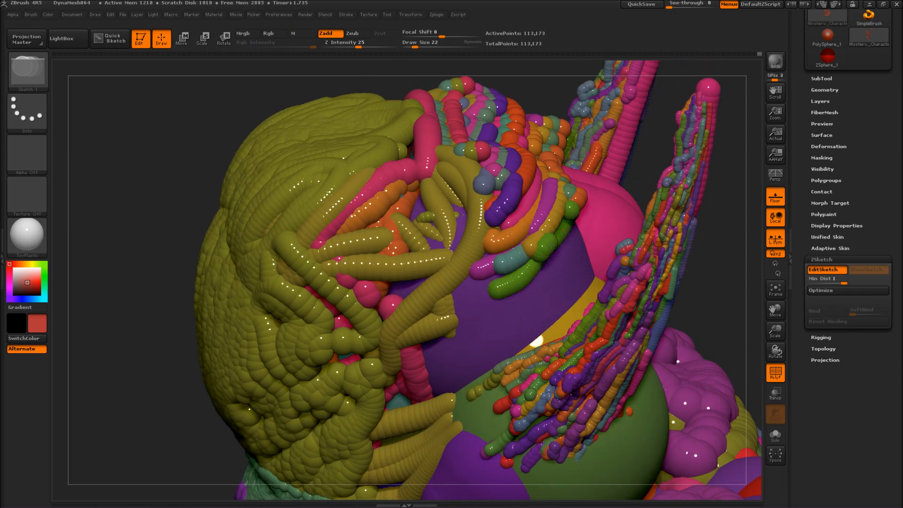
Step: Fill the lower side of the head with slanted tubes from the cheek rim to the horn base
drag(452, 291, 564, 231)
drag(442, 312, 511, 284)
drag(481, 336, 571, 268)
drag(508, 309, 584, 214)
drag(408, 351, 455, 331)
drag(410, 371, 467, 343)
drag(421, 392, 488, 347)
drag(461, 365, 561, 305)
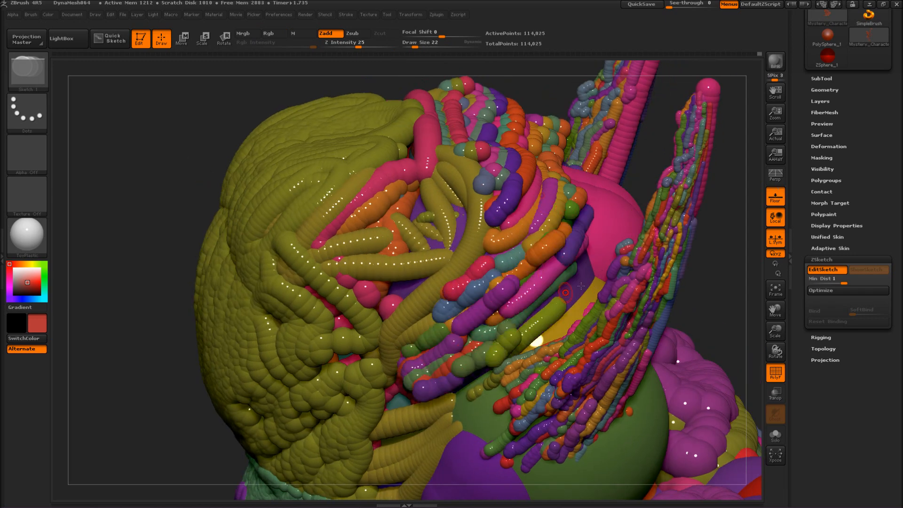
drag(509, 336, 595, 261)
drag(523, 330, 598, 231)
Step: Fill the temple gaps with short orange and blue tubes, including a small cluster above the brow
drag(386, 304, 440, 271)
mouse_move(418, 197)
mouse_down()
mouse_move(426, 239)
mouse_move(437, 245)
mouse_up()
drag(453, 197, 455, 252)
drag(410, 129, 406, 163)
drag(404, 132, 395, 151)
drag(418, 132, 420, 166)
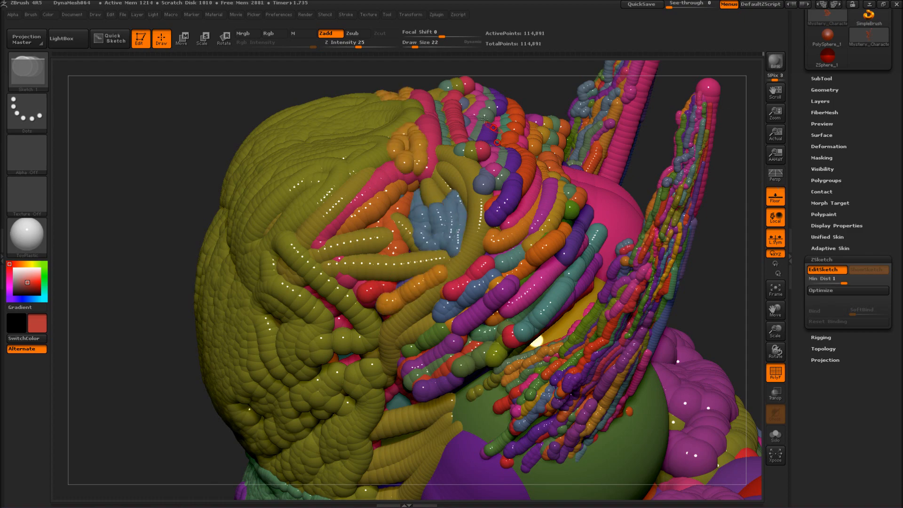
Step: Cover the remaining bare areas on the side and back of the head with slanted tubes
mouse_move(141, 263)
mouse_down()
mouse_move(137, 316)
mouse_move(111, 325)
mouse_up()
mouse_move(566, 117)
mouse_down()
mouse_move(570, 139)
mouse_move(474, 127)
mouse_up()
drag(452, 295, 497, 257)
drag(470, 308, 519, 264)
mouse_move(491, 324)
mouse_down()
mouse_move(529, 285)
mouse_move(560, 281)
mouse_up()
drag(526, 366, 588, 315)
drag(576, 383, 622, 301)
drag(583, 296, 623, 249)
drag(498, 247, 531, 211)
drag(452, 249, 489, 209)
drag(400, 257, 421, 220)
drag(451, 218, 475, 191)
Step: Face the head frontally, choose the Bulge brush at Z Intensity 95 and swell the brow above both eyes
drag(337, 154, 365, 113)
ctrl+right_drag(365, 113, 263, 169)
shift+drag(264, 169, 373, 295)
mouse_move(373, 295)
ctrl+right_down()
mouse_move(314, 271)
mouse_move(403, 319)
ctrl+right_up()
right_click(401, 312)
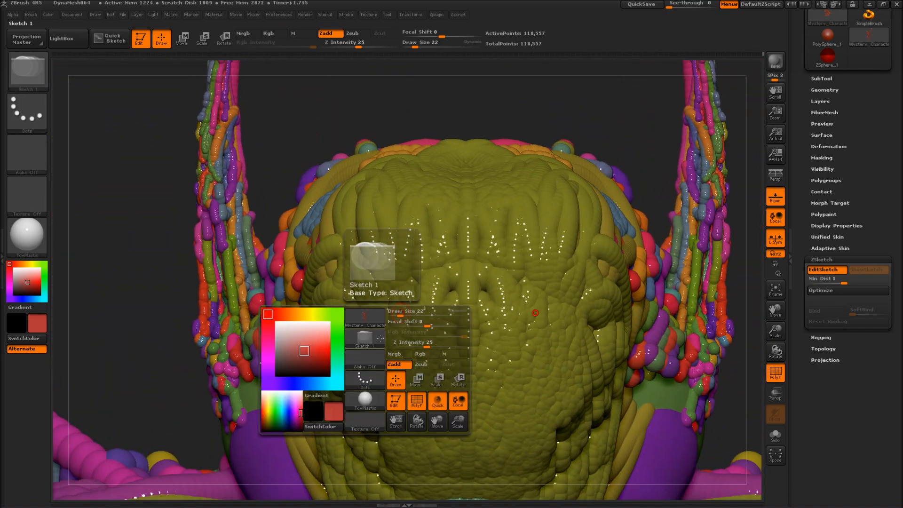
click(365, 324)
click(322, 350)
drag(408, 316, 365, 285)
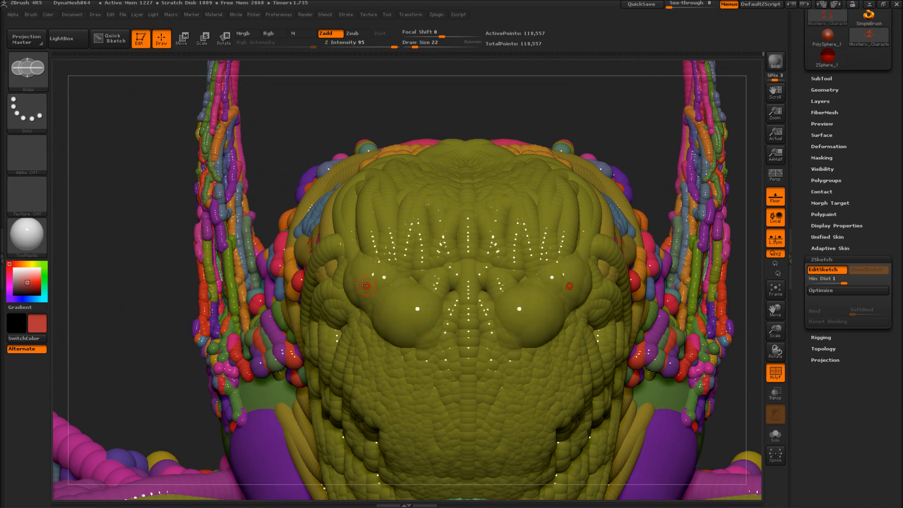
Step: Bulge the bridge and tip of the nose down toward the teal muzzle
drag(167, 372, 148, 268)
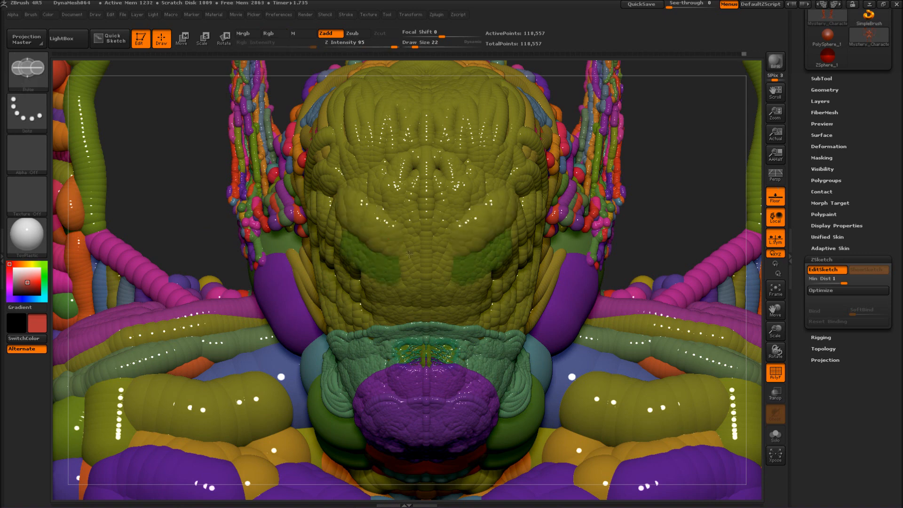
mouse_move(413, 290)
mouse_down()
mouse_move(426, 291)
mouse_move(450, 341)
mouse_move(425, 336)
mouse_up()
mouse_move(632, 258)
mouse_down()
mouse_move(635, 238)
mouse_move(675, 232)
mouse_move(660, 248)
mouse_up()
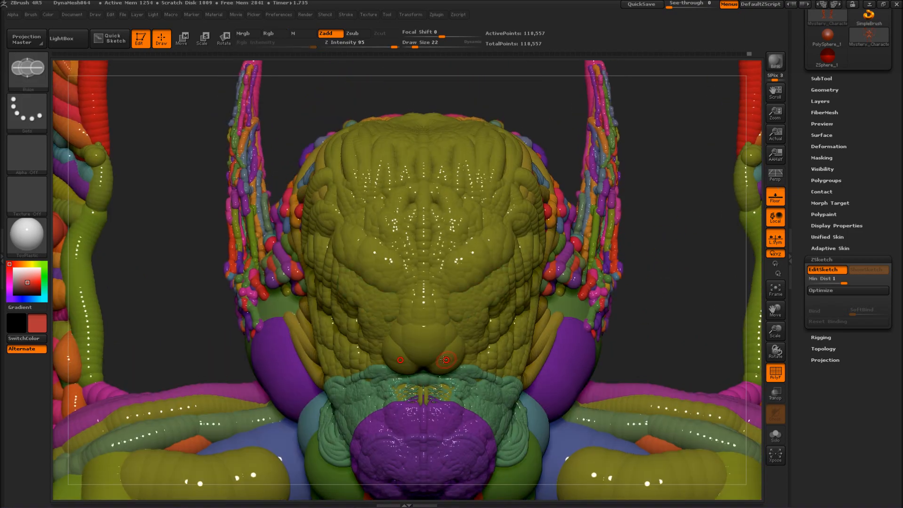
mouse_move(417, 377)
mouse_down()
mouse_move(440, 364)
mouse_move(444, 350)
mouse_move(446, 361)
mouse_up()
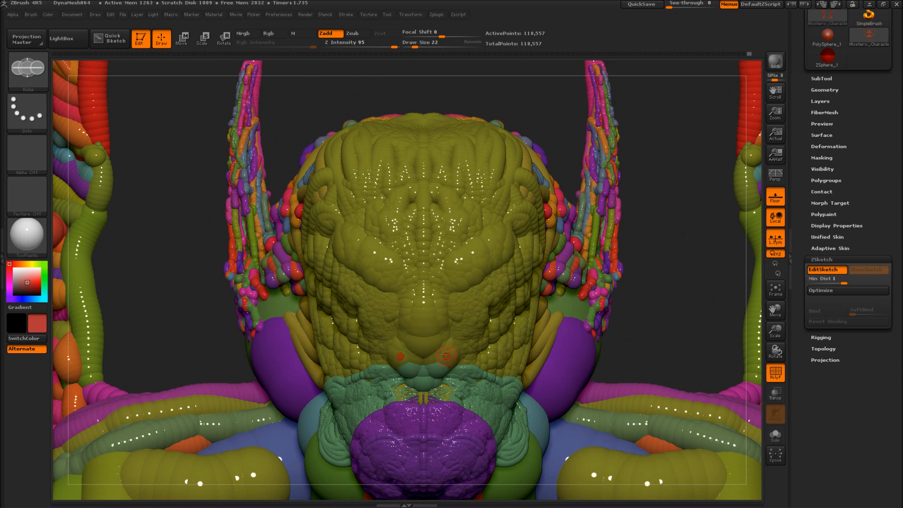
Step: Sink the eye sockets on both sides of the nose with the Bulge brush
drag(634, 314, 660, 309)
drag(371, 321, 349, 293)
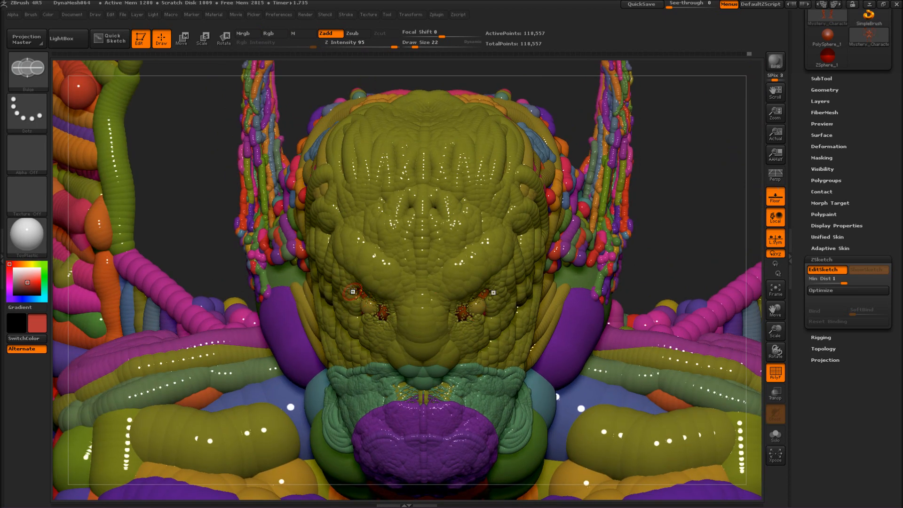
alt+drag(676, 236, 712, 155)
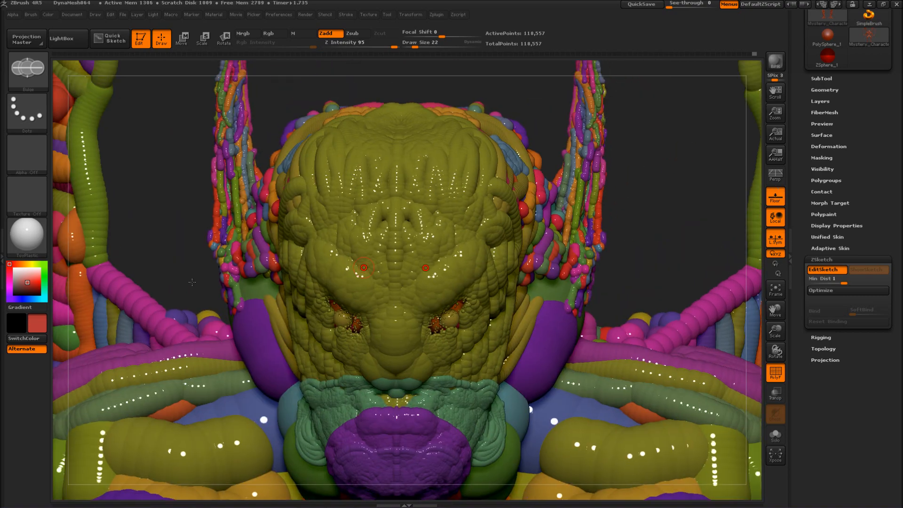
Step: Pick purple as the main color
click(29, 264)
click(19, 276)
click(11, 264)
click(25, 279)
click(15, 299)
Step: Optimize the ZSketch and bring one of the creature's hands into close view
alt+right_drag(183, 245, 174, 197)
mouse_move(174, 197)
ctrl+right_down()
mouse_move(151, 194)
mouse_move(151, 300)
mouse_move(119, 156)
mouse_move(26, 155)
mouse_move(28, 98)
ctrl+right_up()
key(w)
key(s)
click(323, 174)
key(s)
click(122, 270)
ctrl+right_drag(160, 301, 141, 277)
alt+right_drag(141, 277, 175, 268)
alt+right_drag(175, 268, 187, 304)
mouse_move(187, 305)
alt+right_down()
mouse_move(193, 294)
mouse_move(177, 308)
alt+right_up()
ctrl+right_drag(211, 336, 217, 405)
alt+right_drag(217, 405, 350, 409)
ctrl+right_drag(349, 408, 350, 505)
mouse_move(350, 149)
alt+right_down()
mouse_move(333, 458)
mouse_move(252, 383)
mouse_move(489, 291)
mouse_move(10, 307)
mouse_move(398, 371)
mouse_move(324, 393)
mouse_move(238, 394)
alt+right_up()
key(q)
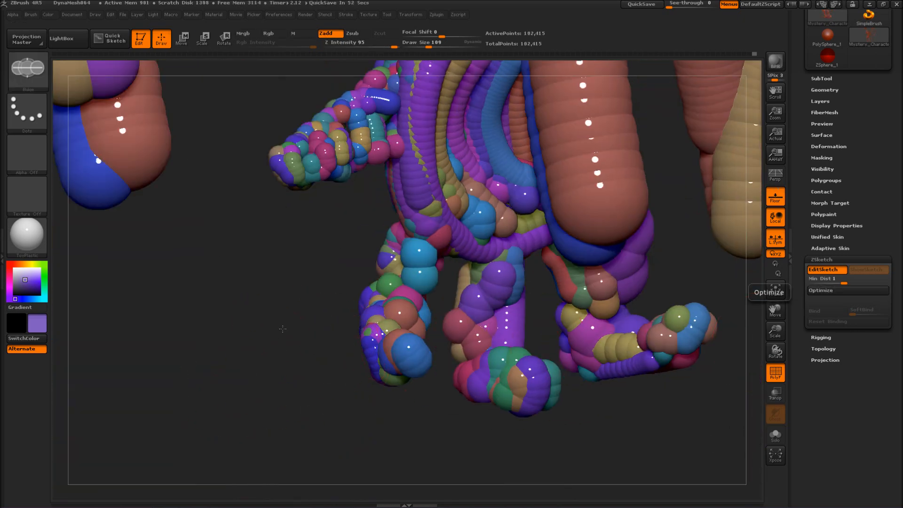
Step: With the Sketch 1 brush at draw size 6, sketch fine tube rings on the thumb tip and the neighbouring fingertip
mouse_move(265, 236)
right_down()
mouse_move(277, 233)
mouse_move(254, 230)
mouse_move(506, 236)
right_up()
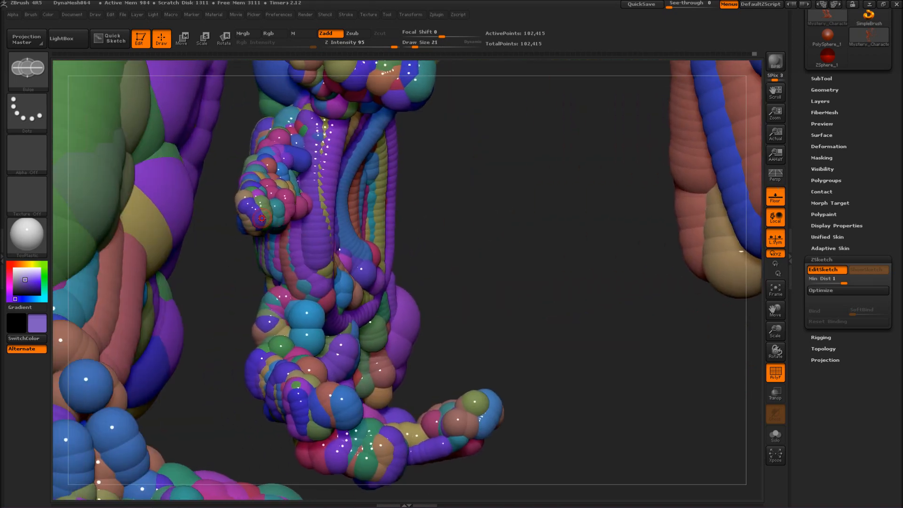
key(b)
key(s)
key(k)
key(1)
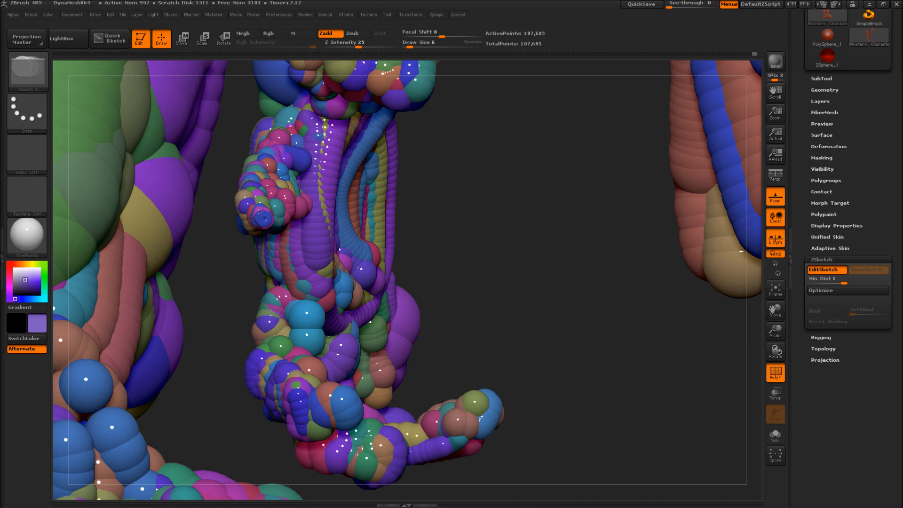
drag(558, 254, 465, 263)
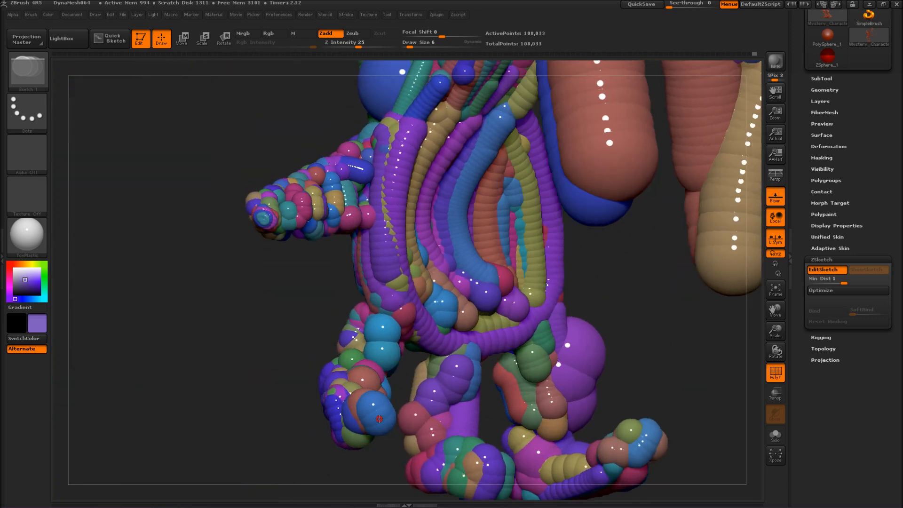
click(380, 407)
drag(378, 458, 231, 404)
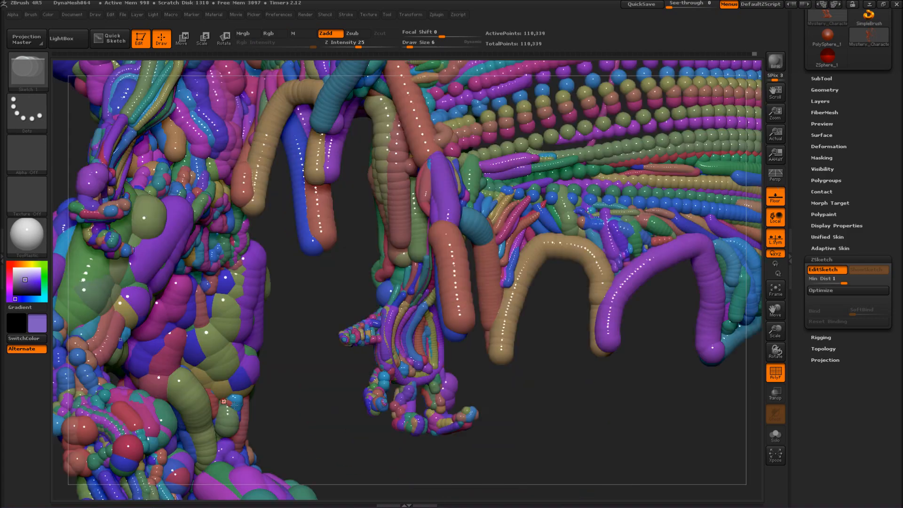
Step: Build up fine tube rings on the tips of the remaining fingers
alt+drag(385, 462, 460, 404)
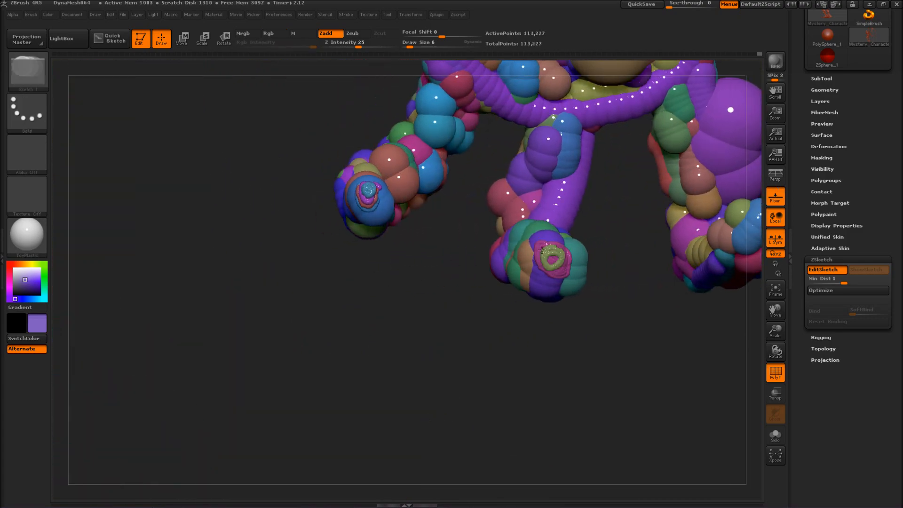
alt+drag(556, 320, 275, 327)
drag(486, 222, 492, 226)
drag(546, 301, 518, 315)
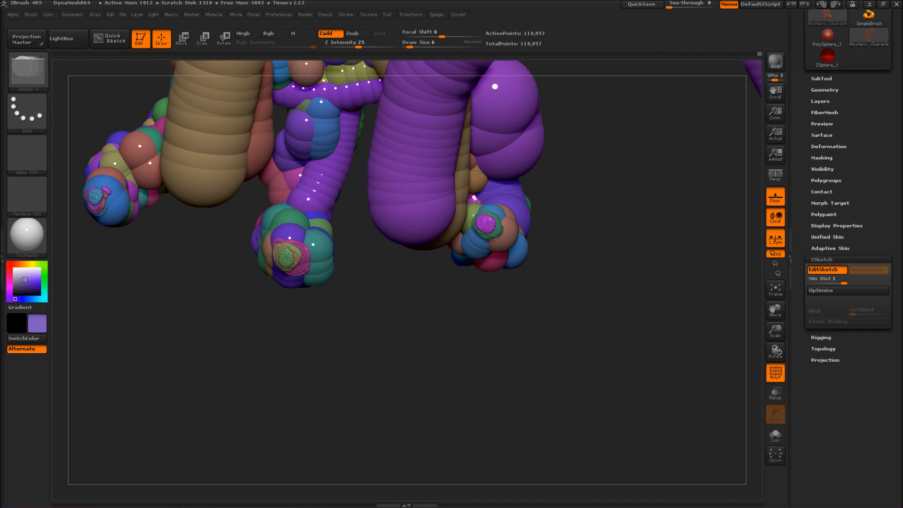
drag(431, 307, 383, 312)
Step: Pull the fingertip rings outward into claws with the Move tool at draw size 46, and choose the Bulge brush
key(w)
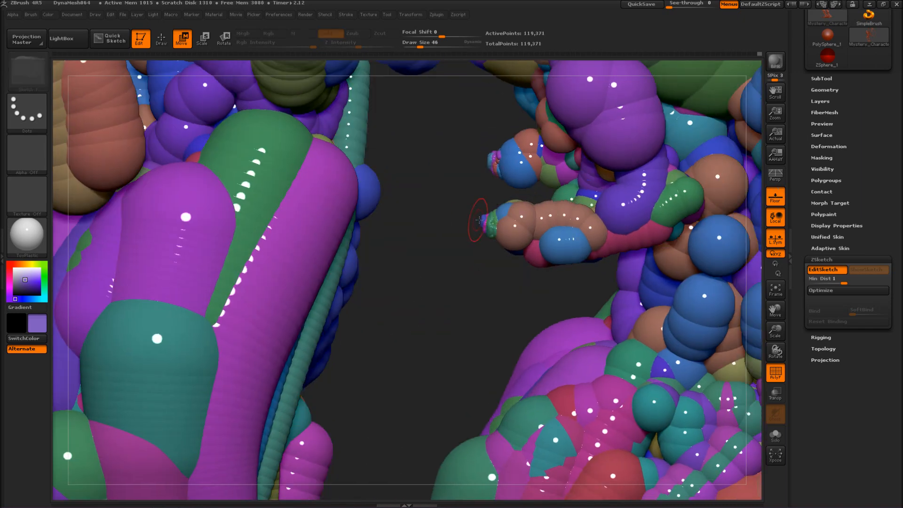
drag(499, 218, 406, 200)
right_drag(382, 191, 238, 154)
right_click(333, 230)
click(163, 40)
click(26, 77)
click(123, 78)
mouse_move(409, 232)
mouse_down()
mouse_move(415, 214)
mouse_move(442, 206)
mouse_up()
Step: Refine the claw tips on the fingers with the Move tool and smooth them into points
key(w)
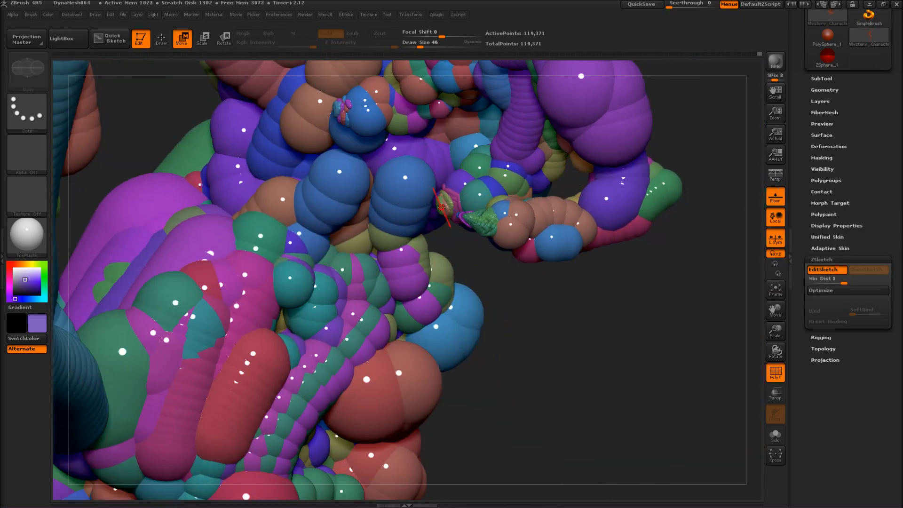
mouse_move(333, 112)
mouse_down()
mouse_move(308, 113)
mouse_move(335, 113)
mouse_up()
key(q)
key(w)
drag(475, 261, 428, 225)
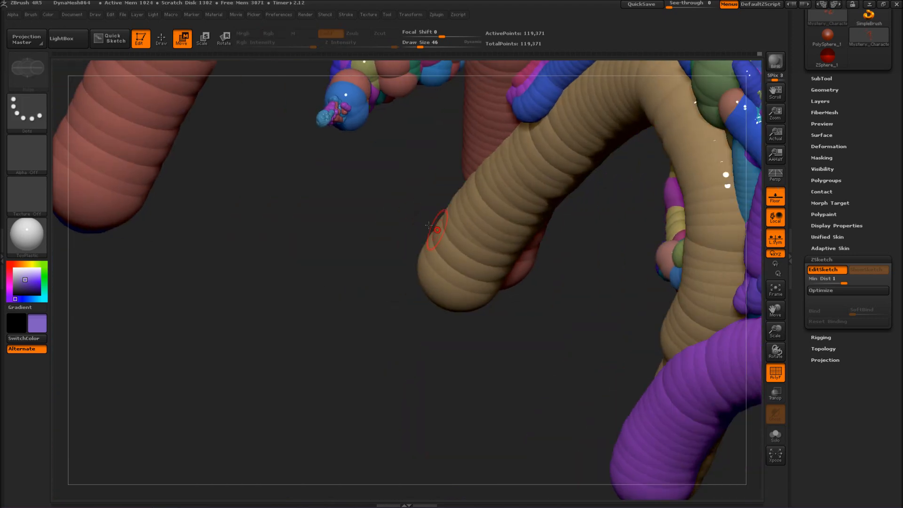
key(q)
mouse_move(323, 120)
shift+mouse_down()
mouse_move(362, 160)
mouse_move(448, 218)
shift+mouse_up()
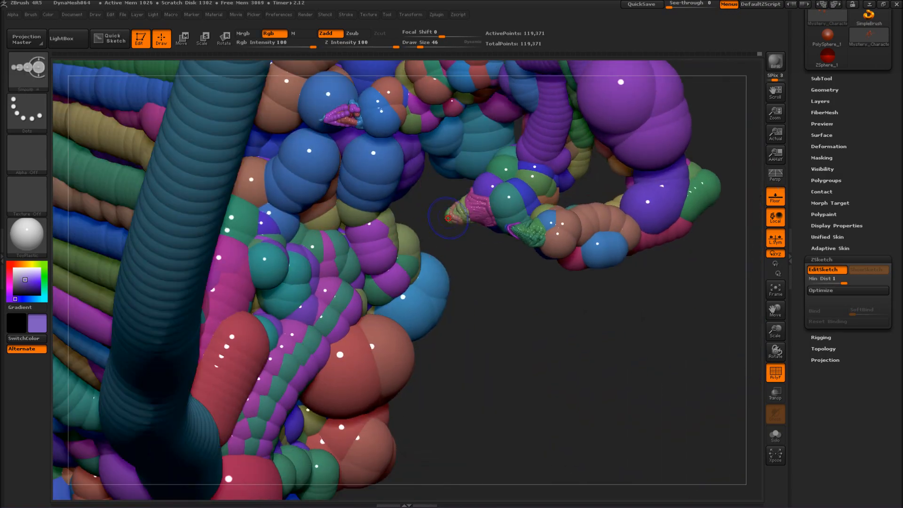
Step: With the Sketch 1 brush at draw size 10, cover the creature's wrist with a band of fine orange tubes
mouse_move(545, 351)
mouse_down()
mouse_move(486, 310)
mouse_move(456, 323)
mouse_move(400, 265)
mouse_move(503, 329)
mouse_move(447, 312)
mouse_move(415, 262)
mouse_move(430, 242)
mouse_up()
drag(361, 376, 242, 371)
drag(61, 267, 215, 336)
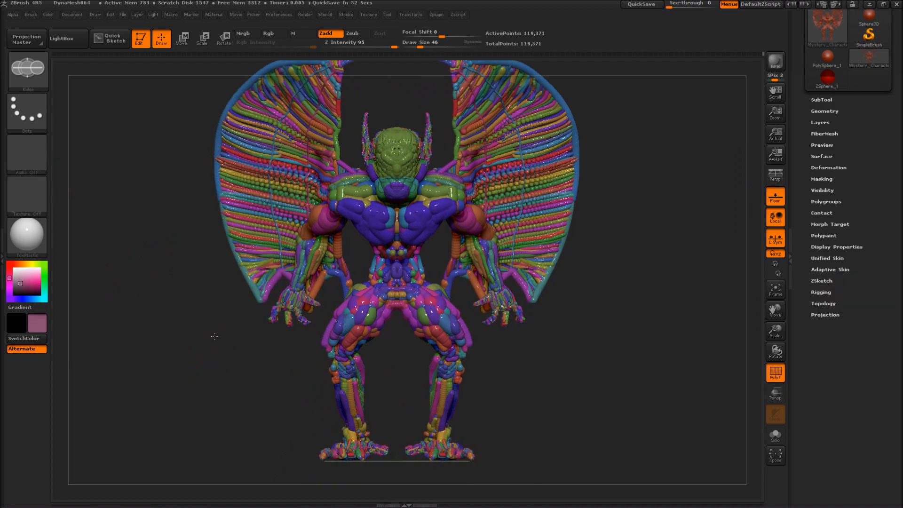
alt+drag(215, 336, 187, 400)
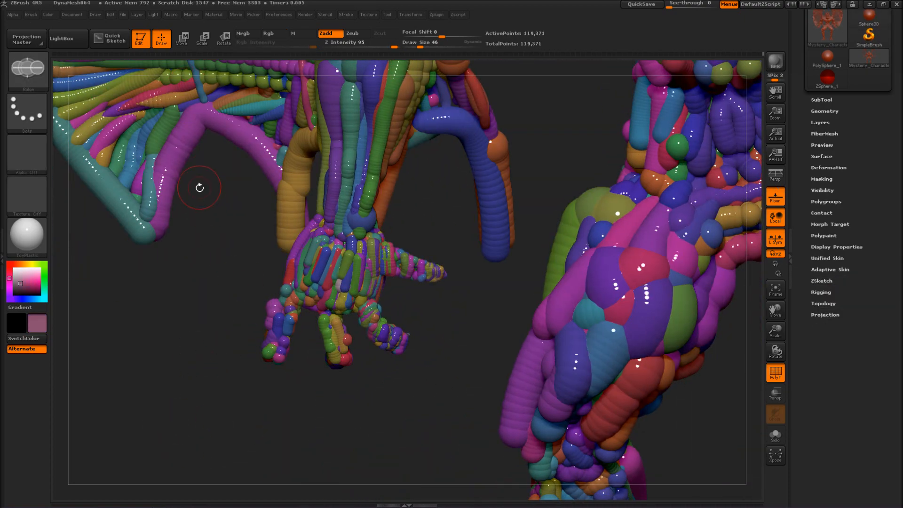
click(28, 70)
click(165, 121)
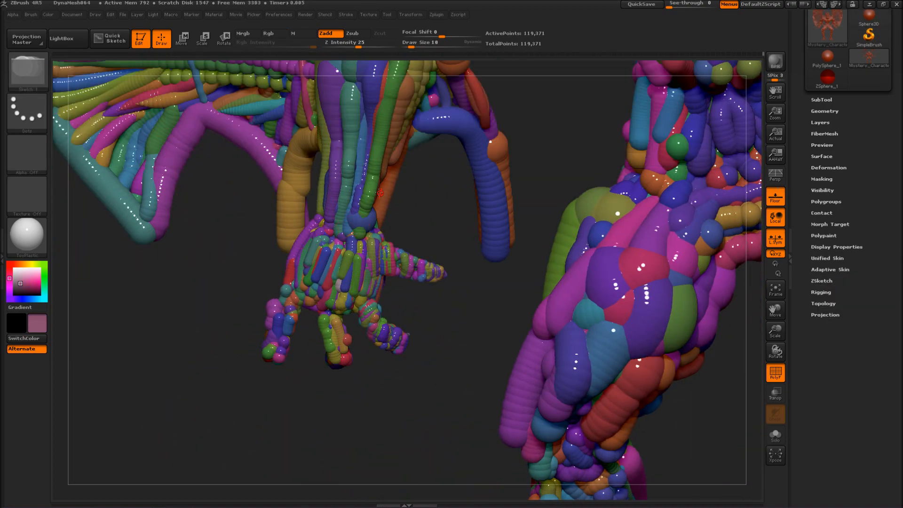
drag(365, 186, 363, 215)
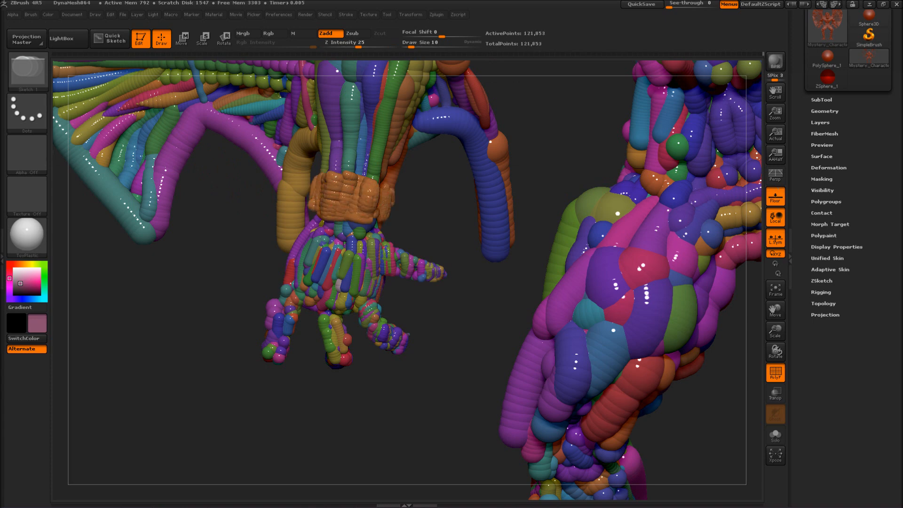
Step: Continue the fine tubes around the other sides of the wrist, removing stray tubes and smoothing the band
mouse_move(198, 329)
mouse_down()
mouse_move(272, 329)
mouse_move(207, 324)
mouse_move(207, 400)
mouse_up()
mouse_move(536, 172)
mouse_down()
mouse_move(531, 215)
mouse_move(555, 175)
mouse_move(529, 247)
mouse_up()
alt+click(510, 202)
drag(658, 282, 602, 282)
alt+click(359, 234)
mouse_move(265, 212)
mouse_down()
mouse_move(301, 275)
mouse_move(313, 254)
mouse_up()
drag(376, 257, 282, 258)
mouse_move(269, 182)
mouse_down()
mouse_move(303, 216)
mouse_move(329, 271)
mouse_up()
mouse_move(362, 198)
mouse_down()
mouse_move(398, 254)
mouse_move(407, 197)
mouse_up()
drag(507, 263, 413, 263)
drag(274, 195, 308, 225)
drag(491, 274, 302, 198)
drag(342, 240, 332, 263)
drag(442, 256, 348, 245)
drag(463, 176, 465, 263)
drag(531, 291, 292, 348)
Step: Examine the whole creature in front view and activate the Move tool at draw size 38
ctrl+right_drag(263, 348, 244, 389)
alt+drag(244, 389, 228, 416)
mouse_move(228, 416)
mouse_down()
mouse_move(177, 440)
mouse_move(227, 423)
mouse_up()
mouse_move(228, 423)
ctrl+right_down()
mouse_move(261, 418)
mouse_move(244, 421)
ctrl+right_up()
alt+drag(244, 420, 256, 441)
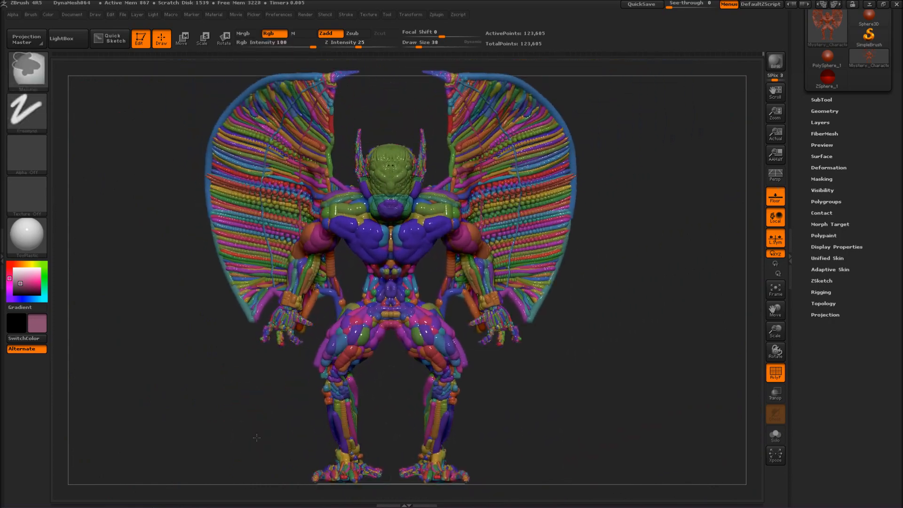
ctrl+right_drag(256, 441, 252, 439)
mouse_move(252, 439)
shift+mouse_down()
mouse_move(72, 454)
mouse_move(177, 412)
shift+mouse_up()
ctrl+right_drag(177, 413, 195, 400)
key(w)
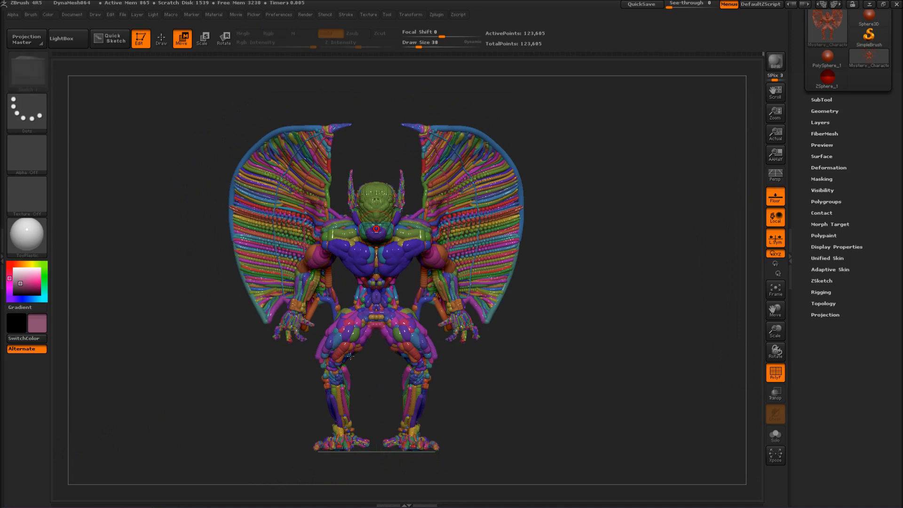
Step: Try to pull the creature's green head down to pelvis level with the Move tool
mouse_move(375, 173)
mouse_down()
mouse_move(376, 301)
mouse_move(406, 339)
mouse_up()
drag(526, 421, 211, 414)
mouse_move(211, 413)
alt+mouse_down()
mouse_move(260, 350)
mouse_move(268, 425)
alt+mouse_up()
mouse_move(254, 390)
mouse_down()
mouse_move(308, 366)
mouse_move(338, 376)
mouse_up()
mouse_move(291, 437)
alt+mouse_down()
mouse_move(278, 288)
mouse_move(188, 294)
alt+mouse_up()
ctrl+right_drag(188, 294, 224, 362)
Step: Try to inflate the lowered head into a large ball with the Bulge brush at draw size 105 and Z Intensity 95
key(s)
mouse_move(224, 362)
alt+mouse_down()
mouse_move(276, 290)
mouse_move(258, 290)
alt+mouse_up()
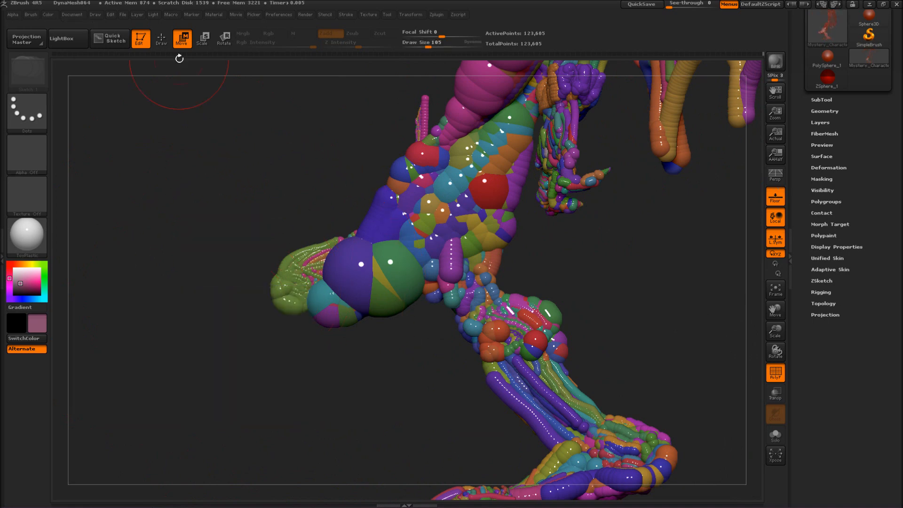
key(q)
key(space)
click(141, 200)
click(192, 230)
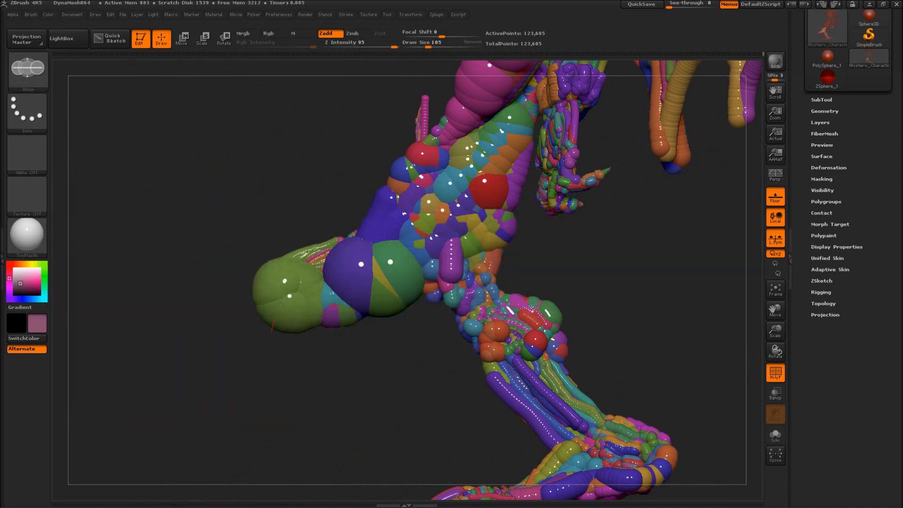
drag(269, 325, 264, 316)
Step: Try to build mirrored clusters of short tubes on the inflated head with the Sketch 1 brush at draw size 13
drag(198, 371, 358, 411)
mouse_move(386, 412)
shift+mouse_down()
mouse_move(417, 409)
mouse_move(420, 388)
shift+mouse_up()
key(s)
drag(424, 329, 408, 329)
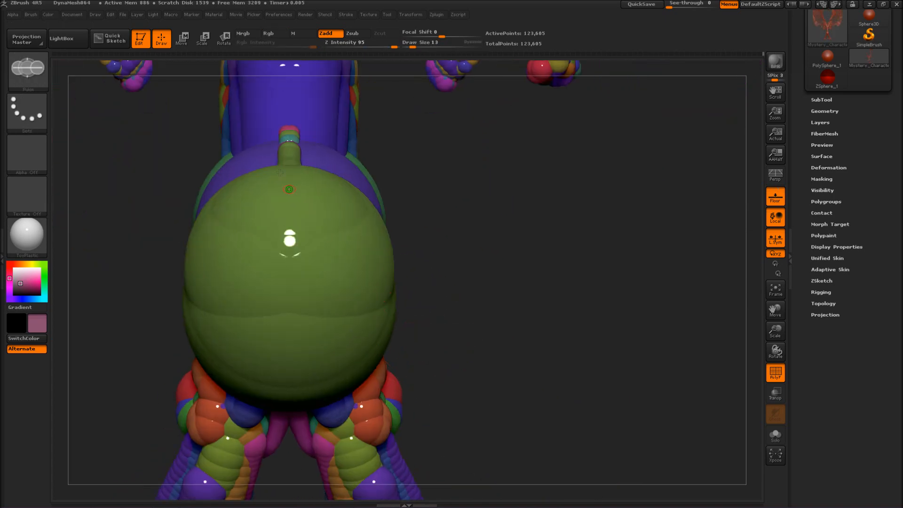
key(space)
click(135, 205)
click(225, 227)
mouse_move(215, 216)
mouse_down()
mouse_move(214, 244)
mouse_move(189, 215)
mouse_up()
drag(141, 226, 61, 225)
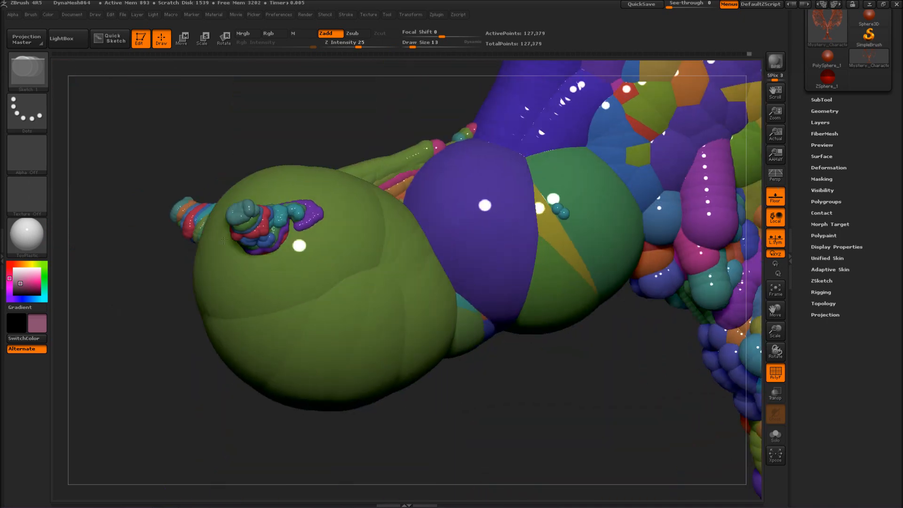
Step: Undo the last tube stroke and smooth the loose ends into the clusters on the inflated head
key(ctrl+z)
key(ctrl+z)
key(ctrl+shift+z)
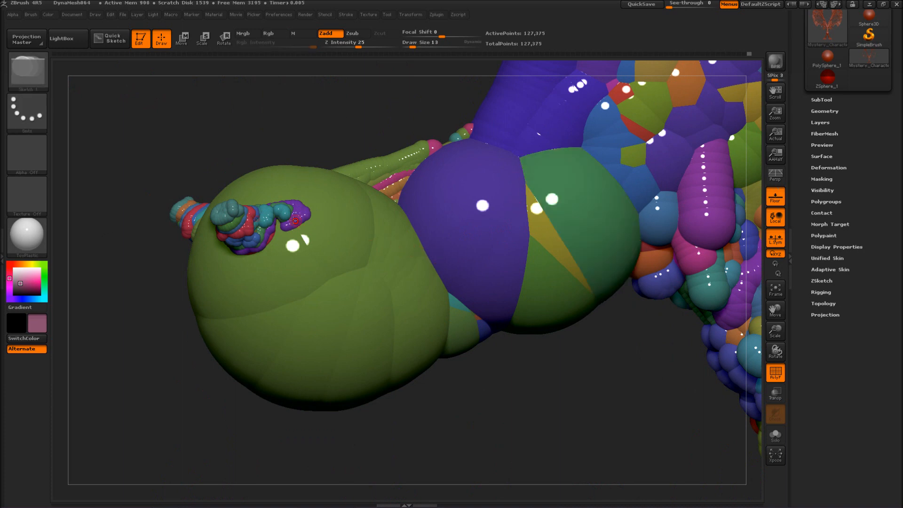
shift+drag(295, 221, 292, 221)
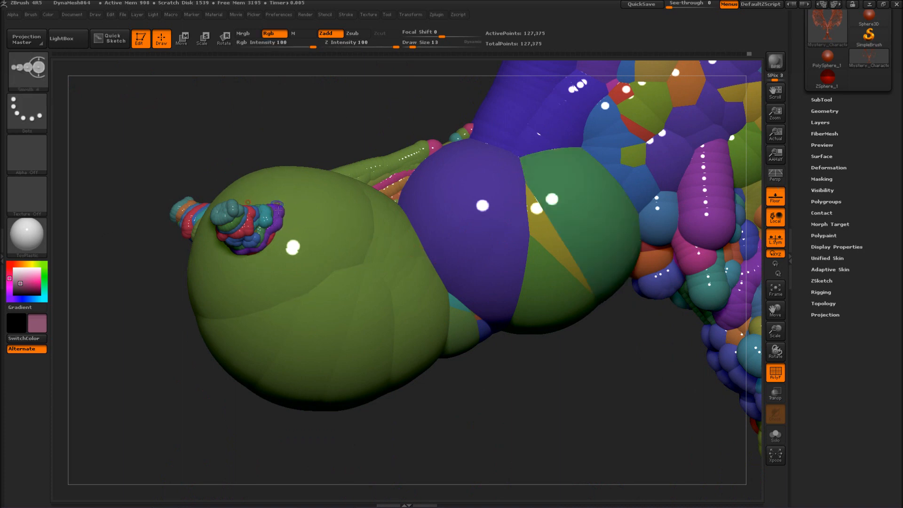
Step: Try to stretch the tube clusters outward into long mirrored horns with the Move tool at draw size 85
drag(201, 328, 245, 324)
key(w)
drag(212, 217, 142, 143)
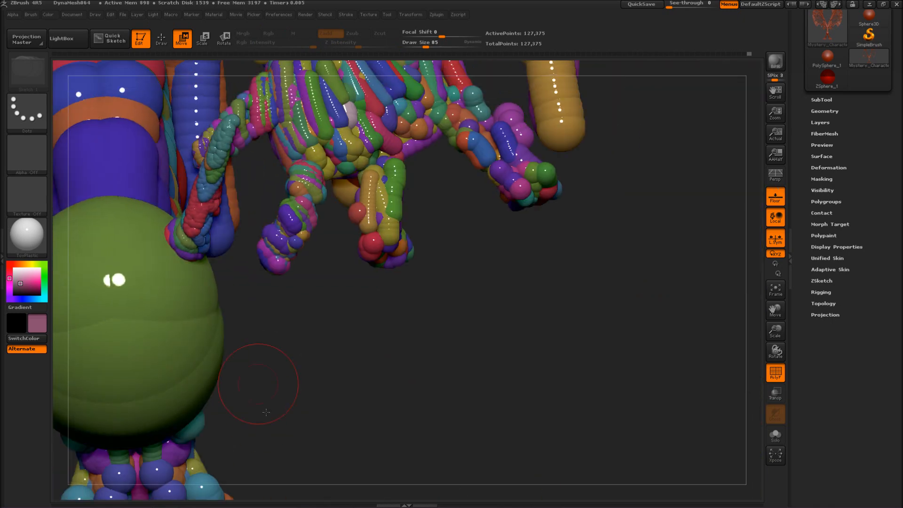
Step: Try to sketch a round red nose and a thin curved smile on the front of the inflated head with Sketch 1
mouse_move(579, 386)
mouse_down()
mouse_move(447, 329)
mouse_move(474, 320)
mouse_up()
key(q)
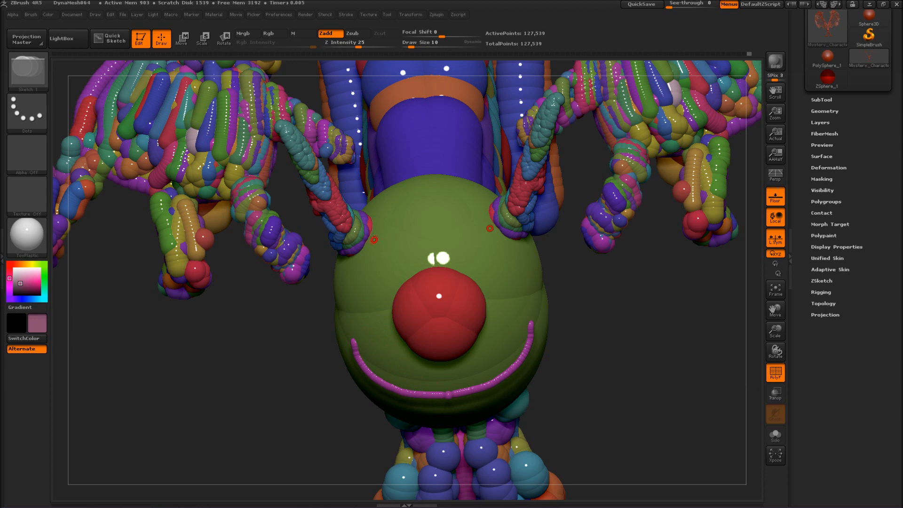
drag(635, 329, 578, 338)
key(s)
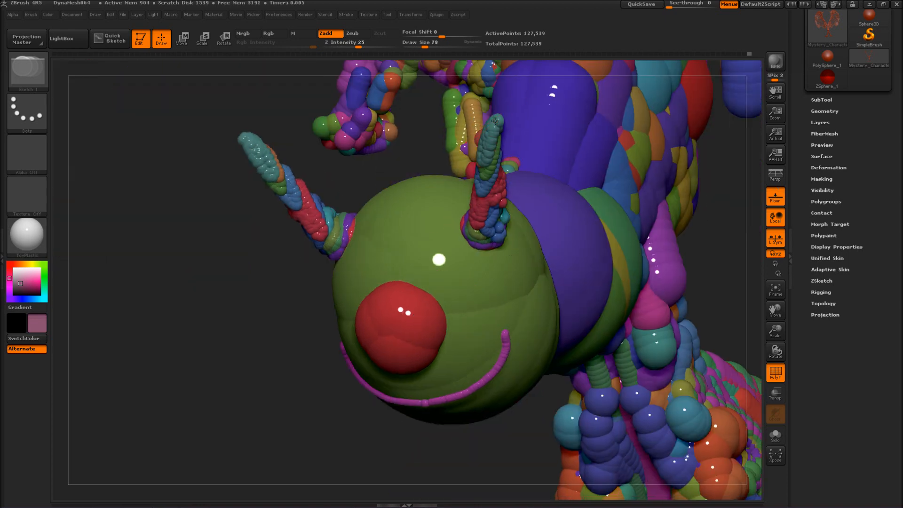
drag(241, 301, 312, 348)
alt+drag(549, 408, 370, 422)
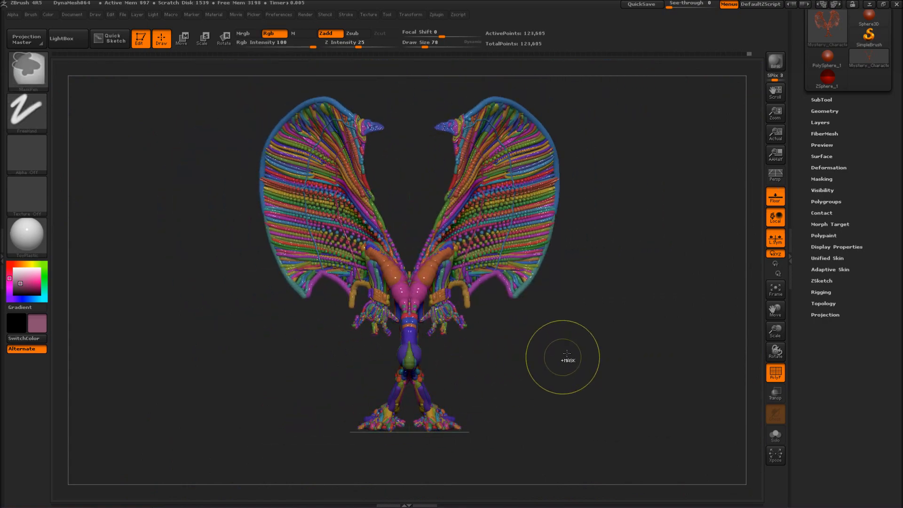
Step: Undo the remaining changes to the head to restore its original shape and position
key(ctrl+z)
key(ctrl+z)
key(ctrl+z)
Step: View the whole creature from the side and turn off the polyframe display
drag(621, 345, 608, 290)
click(775, 373)
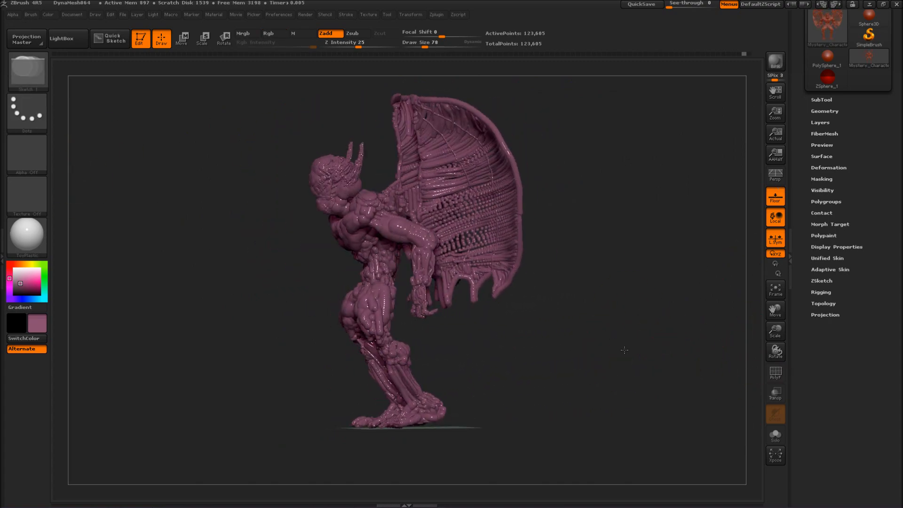